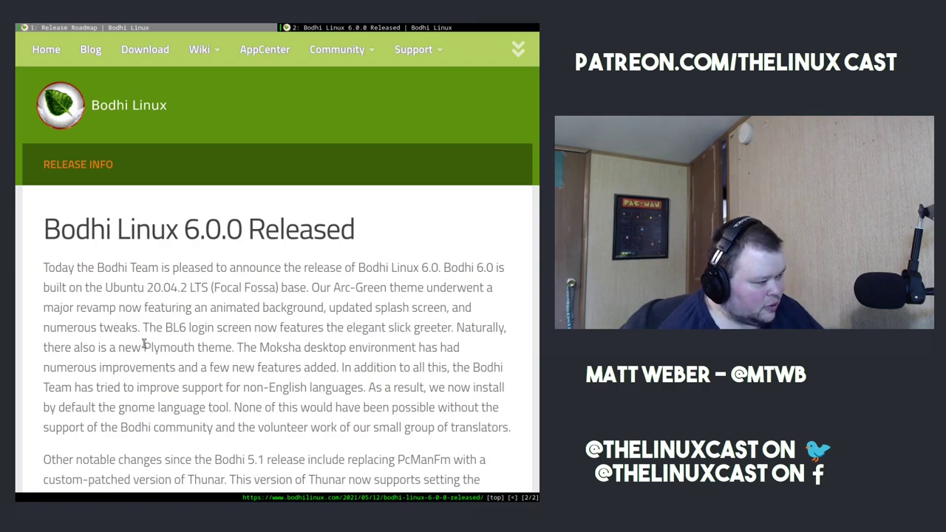
- Highlight 'Plymouth' and 'Enlightenment' while reading the Bodhi 6.0.0 announcement
left_click_drag(144, 345, 185, 344)
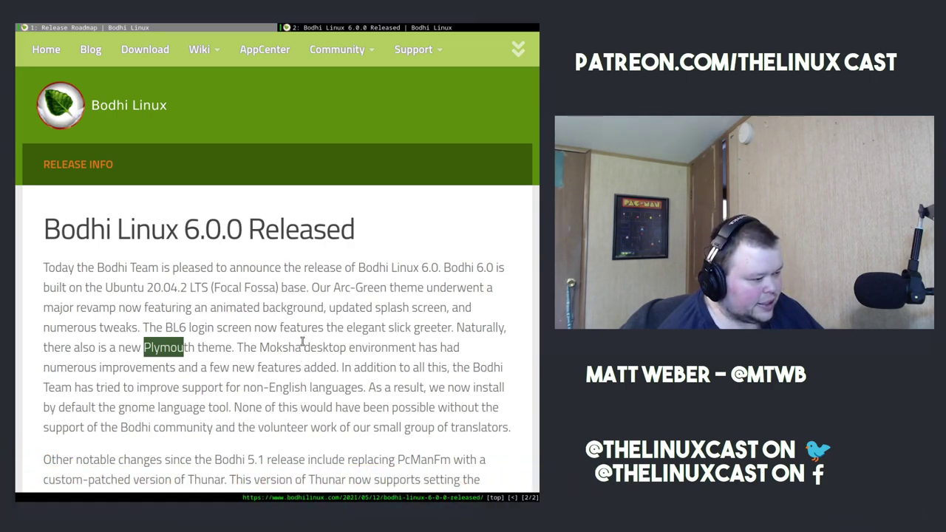
scroll(305, 338, "down", 2)
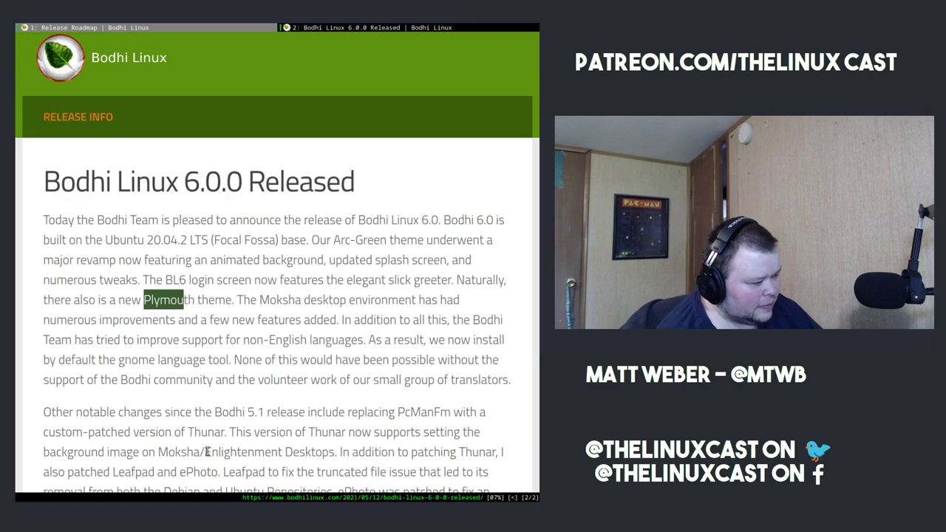
left_click_drag(207, 452, 284, 451)
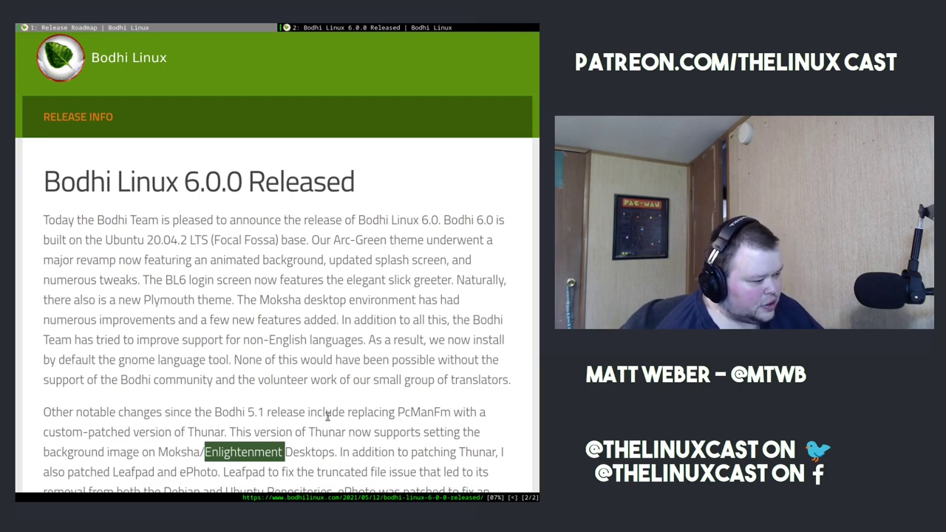
- Scroll to the download list and highlight the Standard, HWE and AppPack release entries
scroll(167, 380, "down", 2)
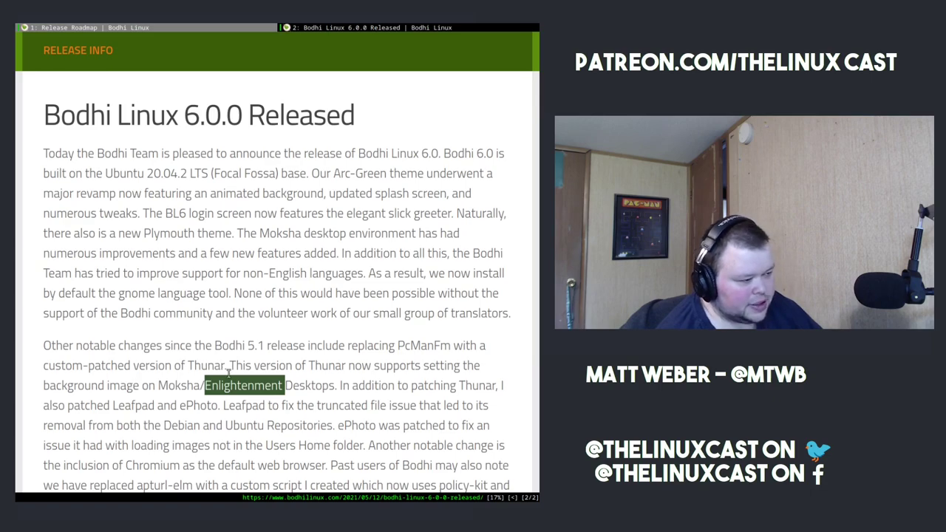
scroll(230, 373, "down", 4)
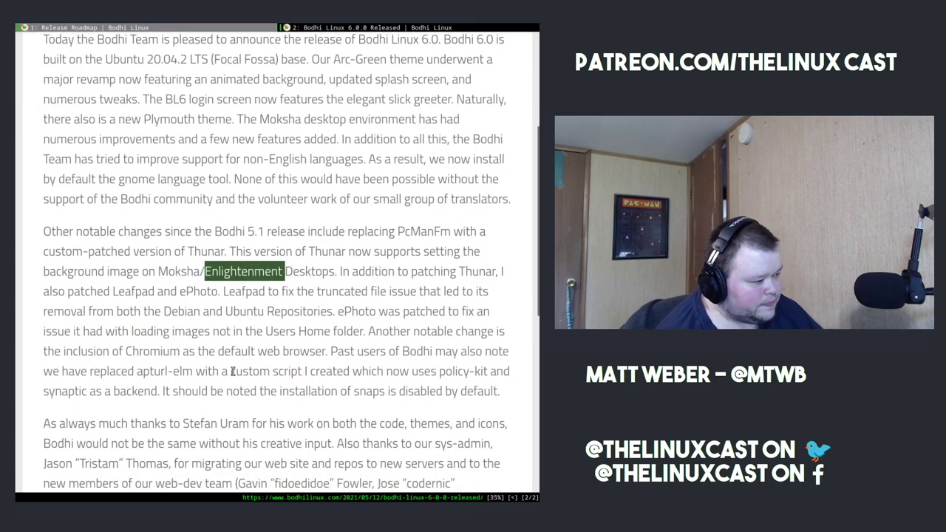
scroll(234, 372, "down", 3)
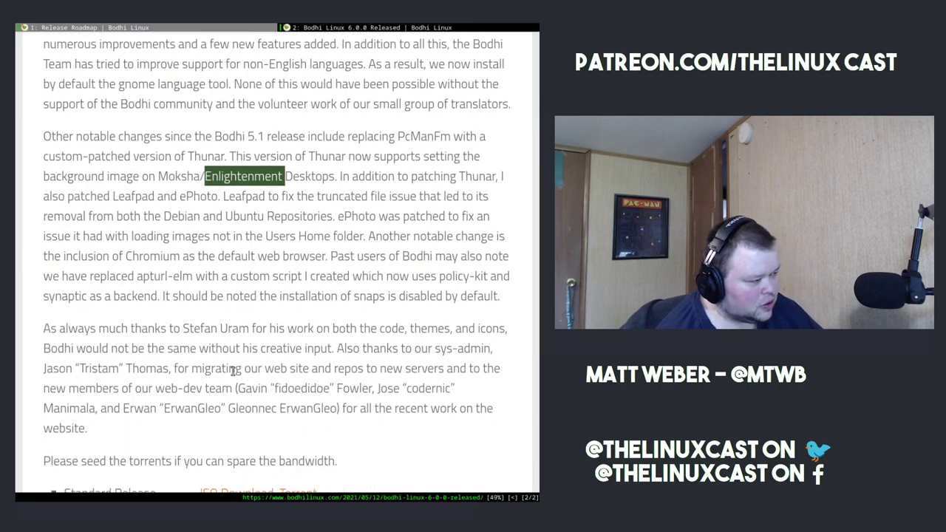
scroll(234, 372, "down", 3)
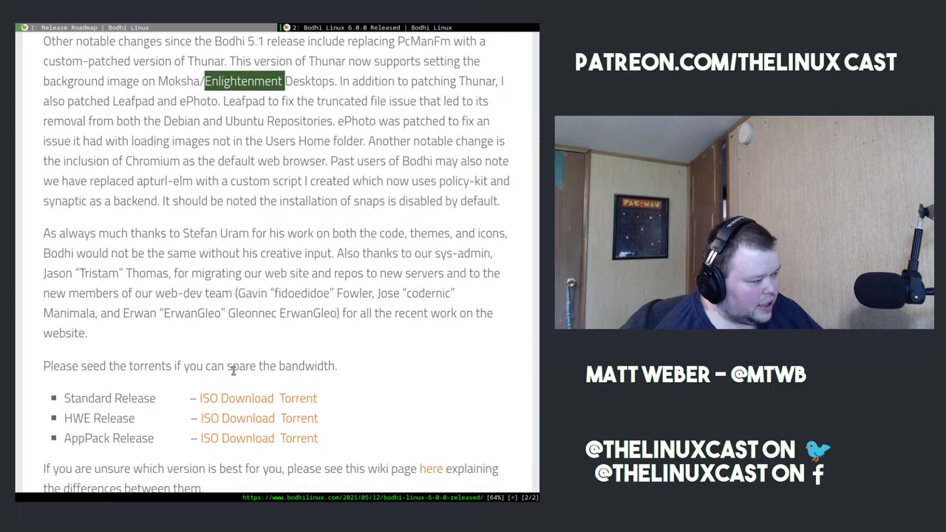
scroll(233, 372, "down", 2)
scroll(233, 372, "down", 2)
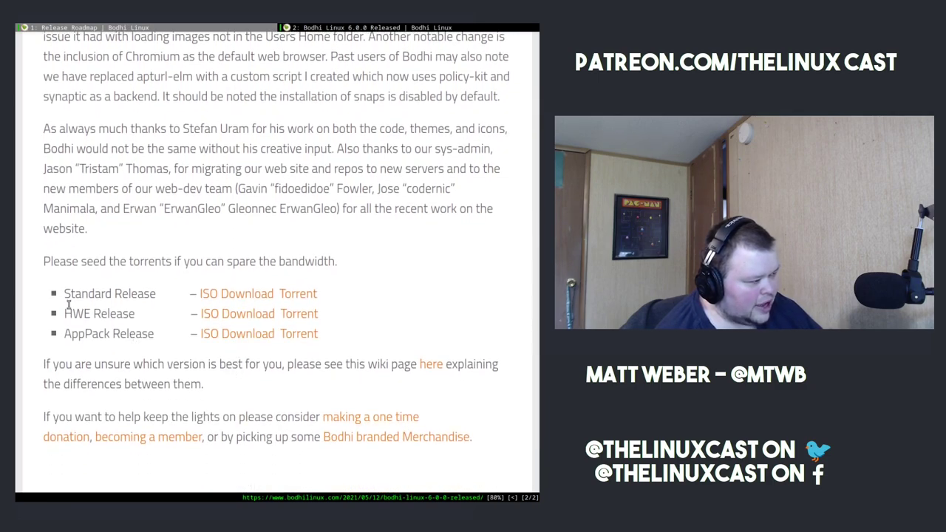
left_click_drag(70, 294, 138, 295)
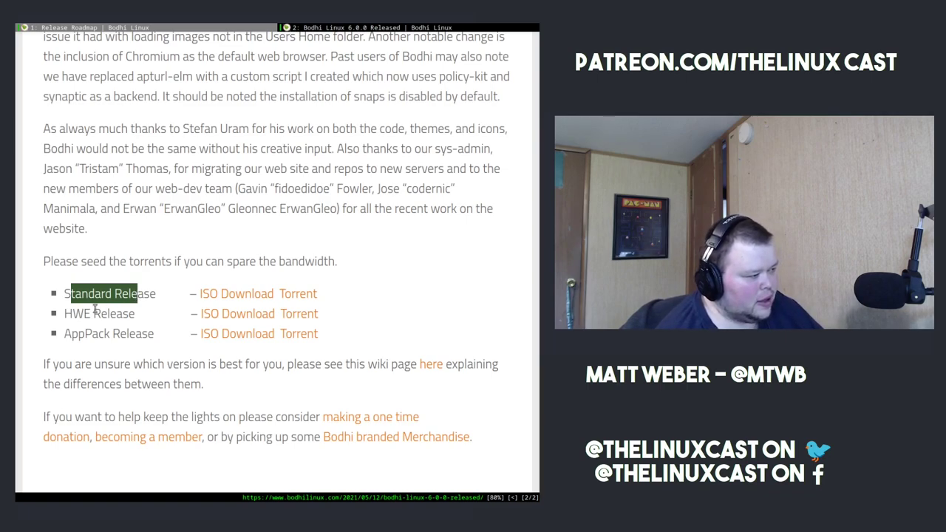
left_click_drag(72, 313, 102, 314)
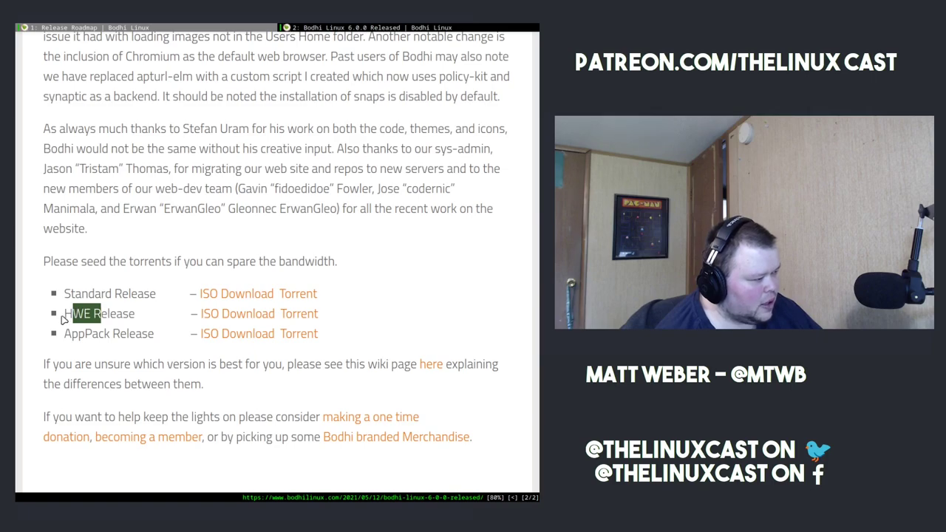
left_click_drag(64, 333, 157, 333)
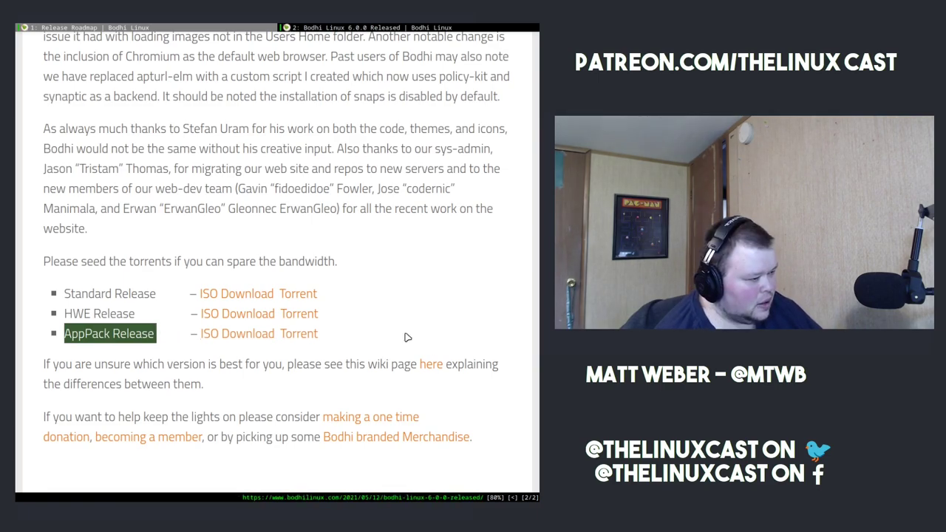
left_click(431, 366)
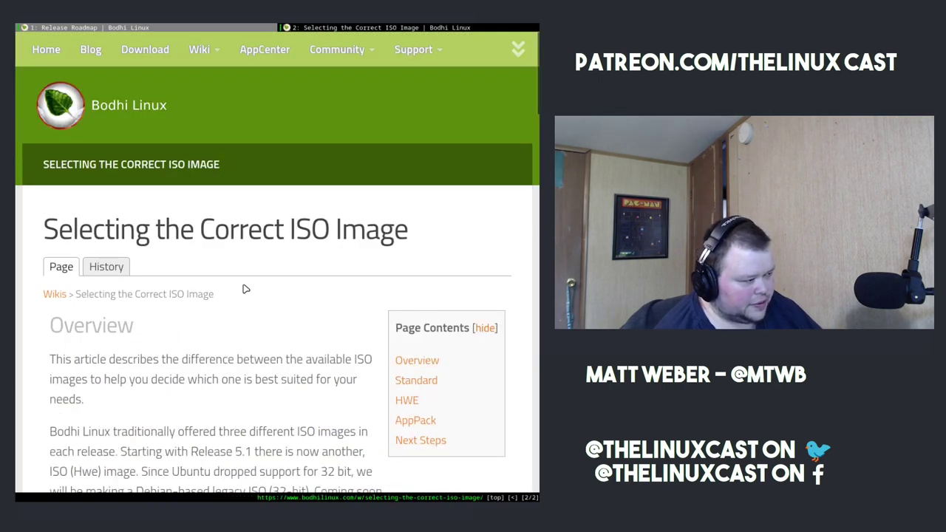
scroll(234, 288, "down", 2)
scroll(234, 288, "down", 3)
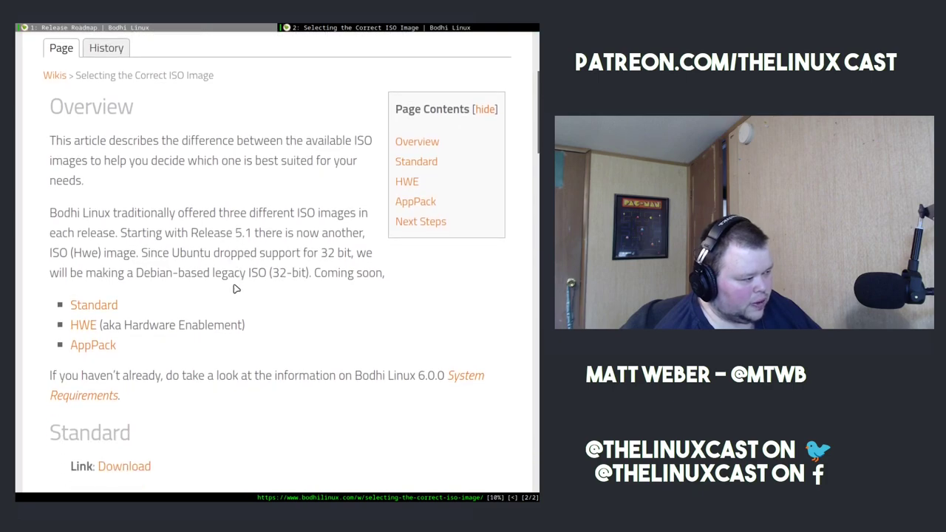
scroll(235, 288, "down", 3)
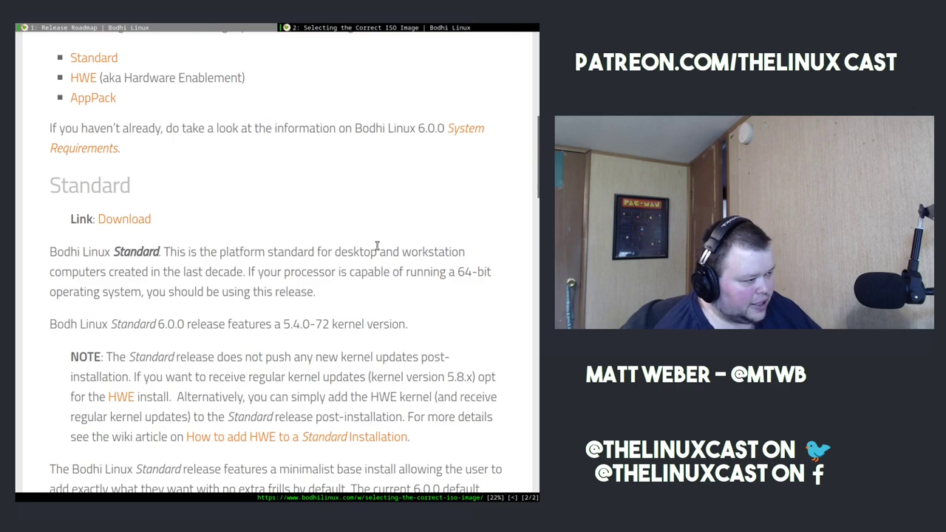
scroll(186, 268, "down", 1)
scroll(186, 267, "down", 7)
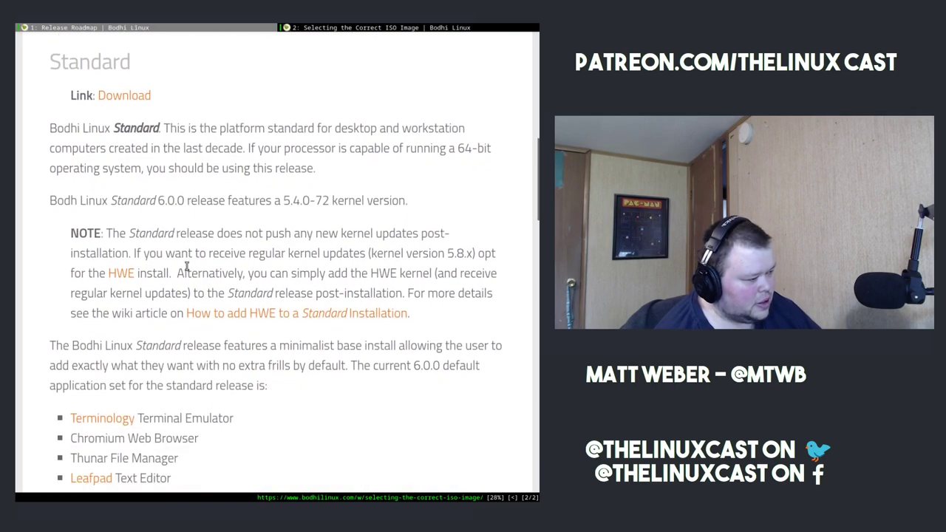
scroll(189, 268, "down", 3)
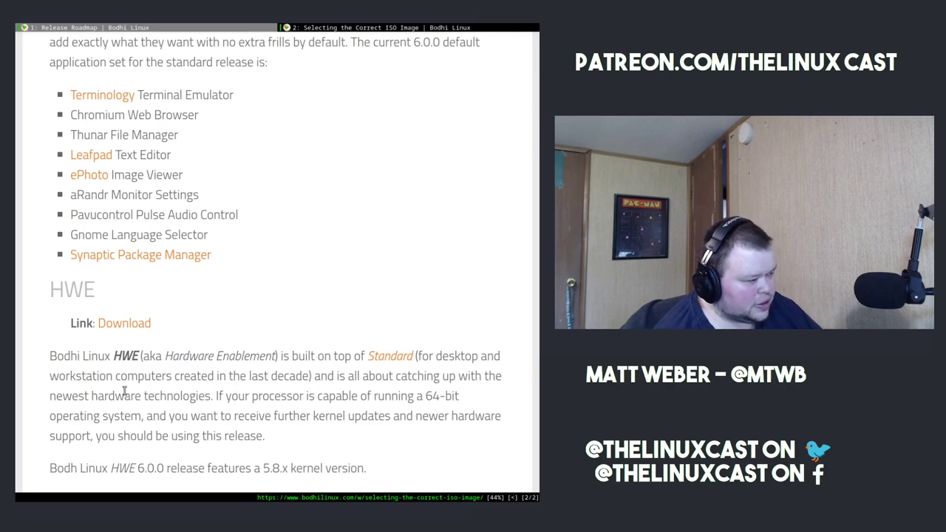
scroll(124, 391, "down", 3)
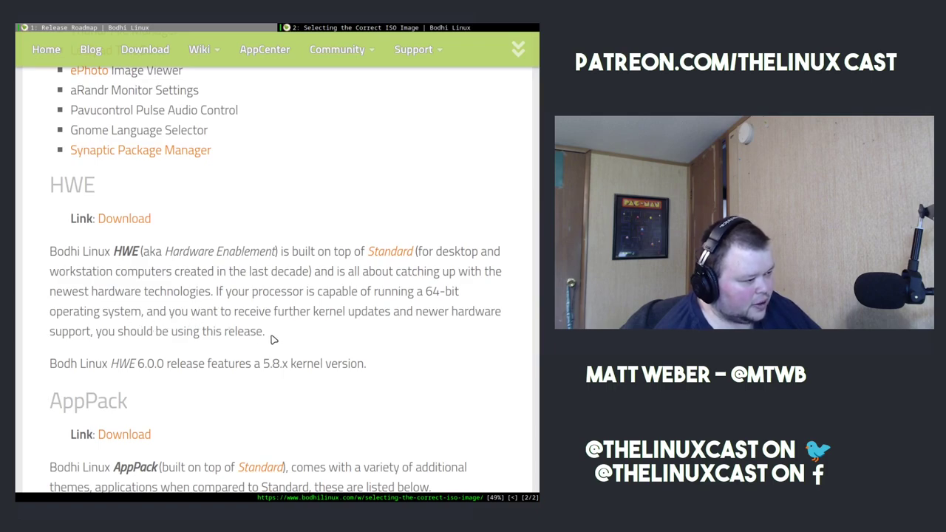
left_click_drag(87, 334, 297, 335)
left_click(191, 314)
scroll(191, 314, "down", 5)
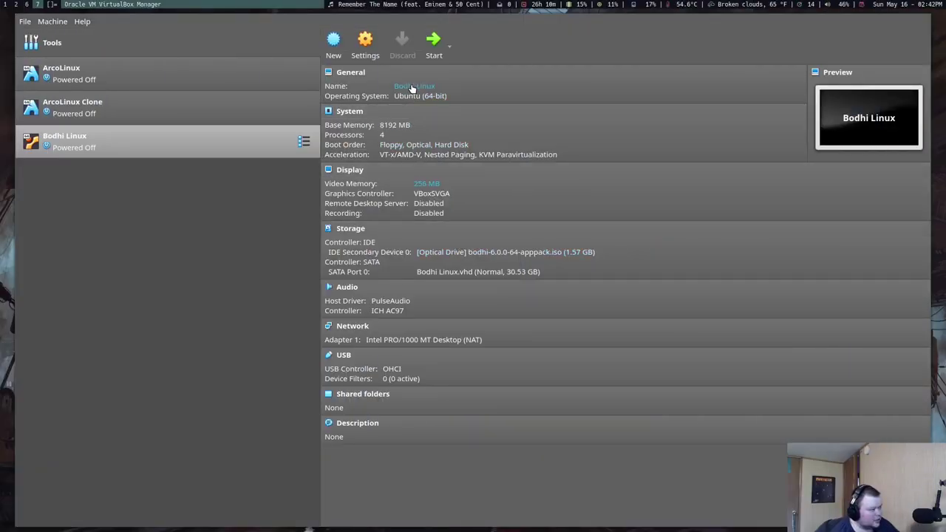
- Start the Bodhi Linux virtual machine and switch its window to full screen
left_click(434, 43)
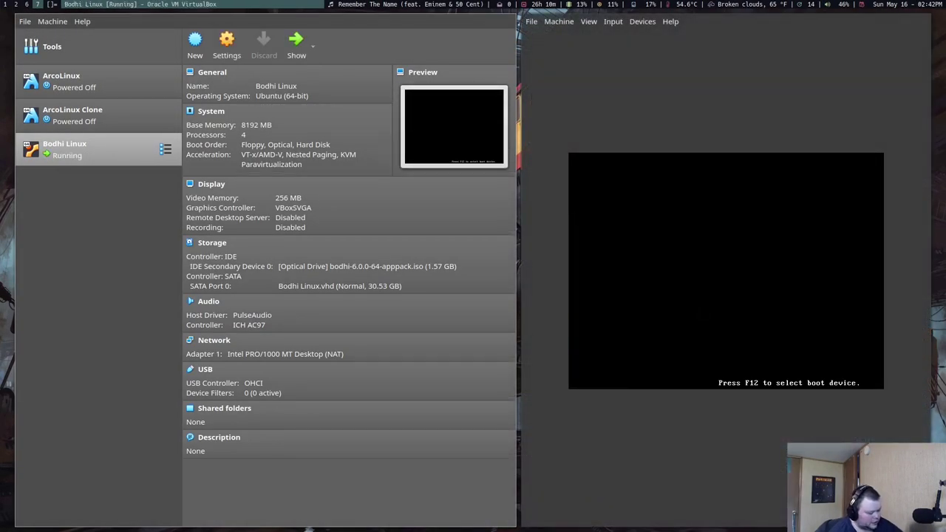
key("ctrl+f")
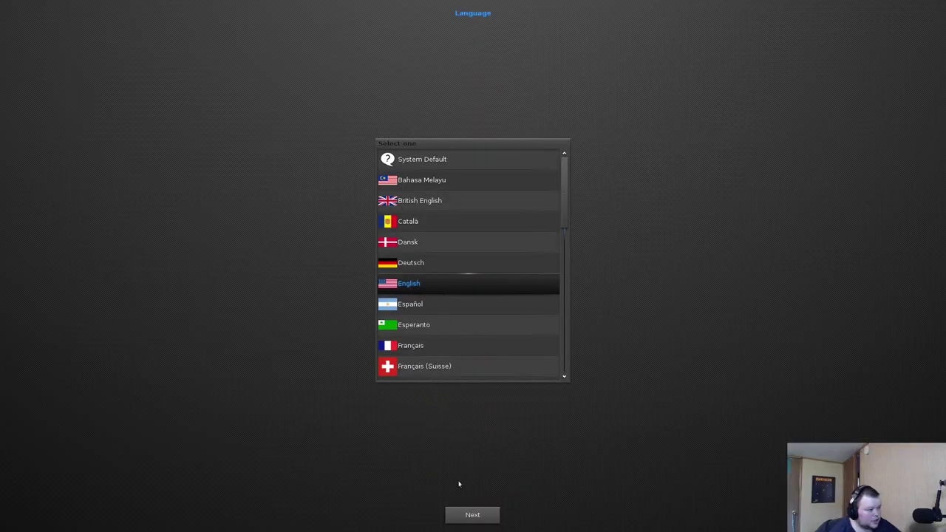
- Keep English as the language and English (US) as the keyboard to reach the live desktop
left_click(474, 516)
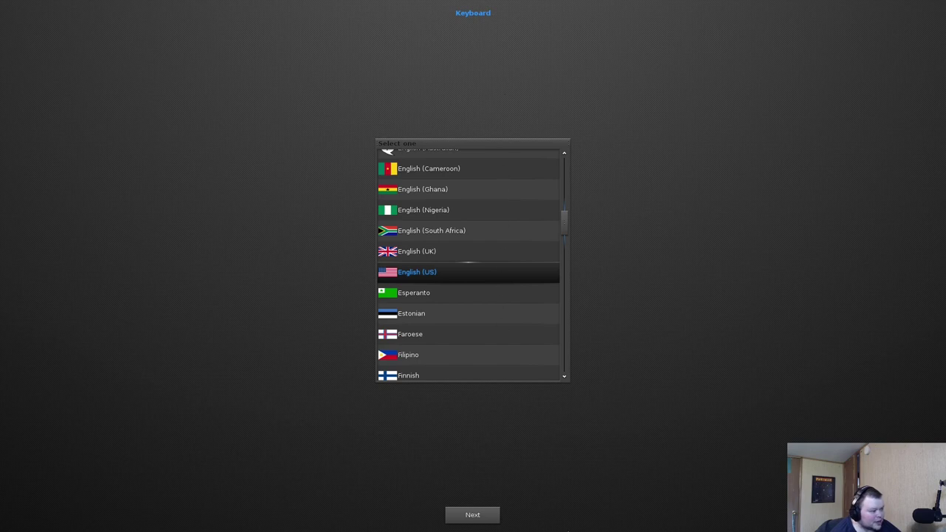
left_click(488, 517)
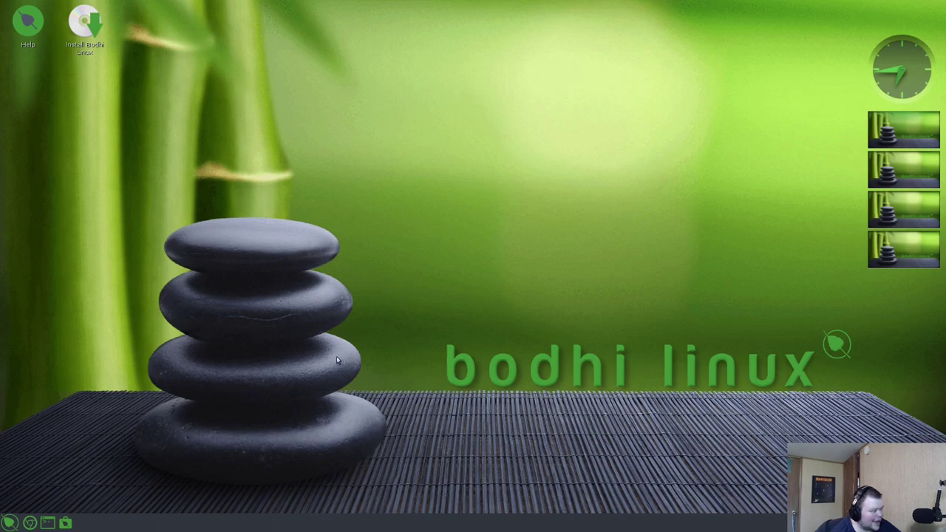
- Launch the installer from the Install Bodhi Linux desktop icon
left_click(457, 235)
left_click(438, 178)
left_click(8, 523)
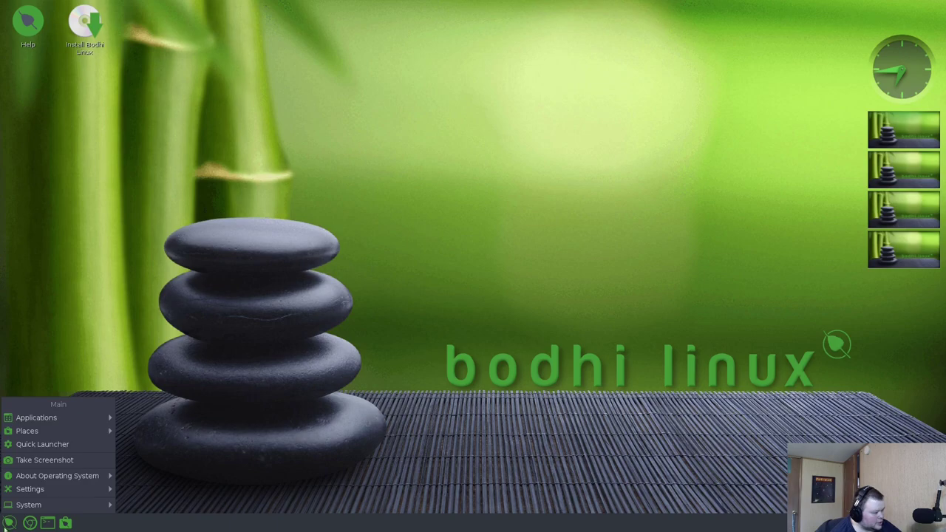
left_click(9, 523)
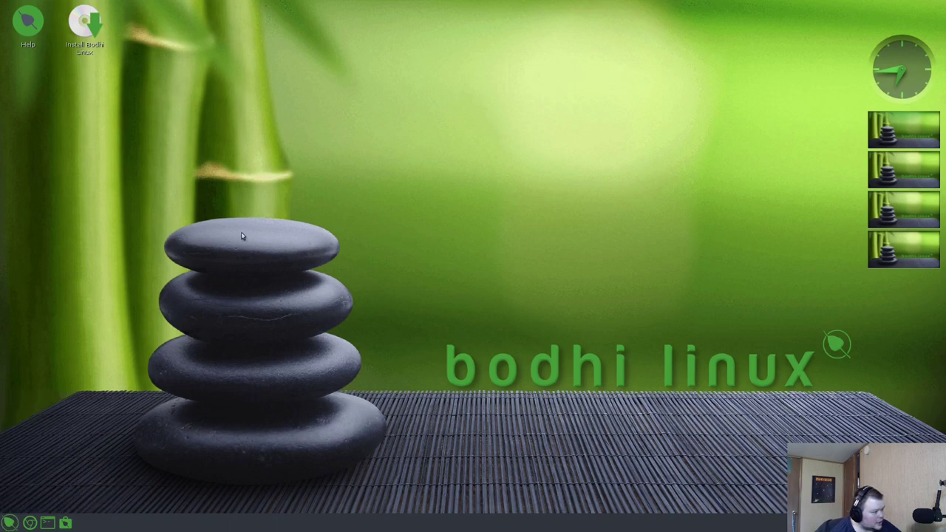
left_click(82, 16)
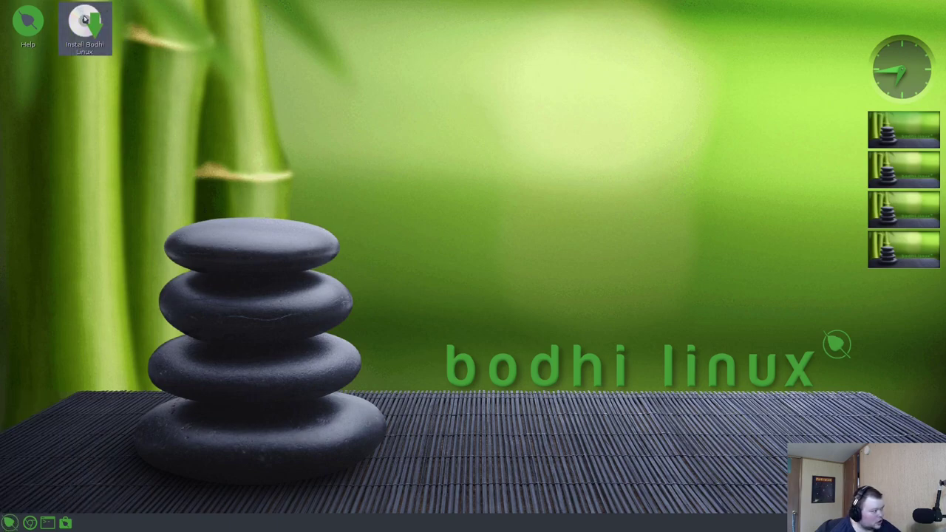
double_click(84, 20)
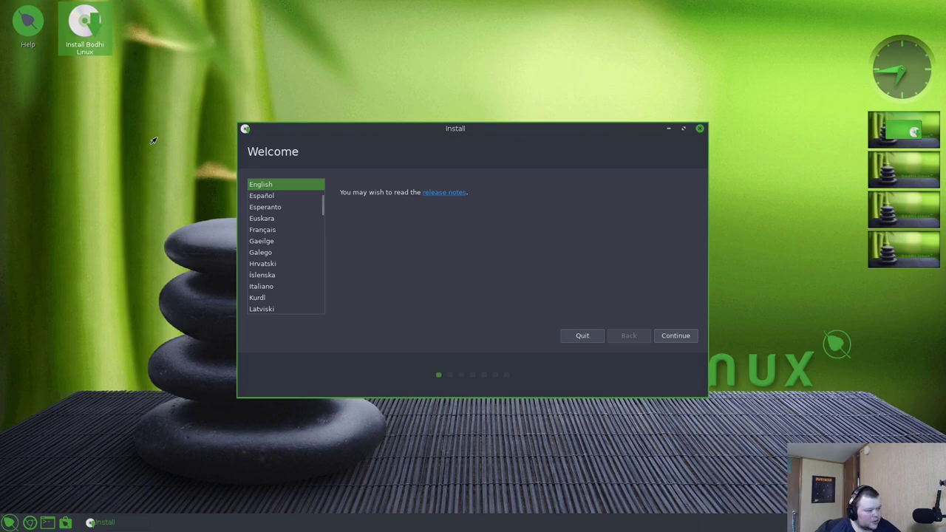
- Keep English and the English (US) keyboard layout, testing it by typing 'test'
left_click(674, 336)
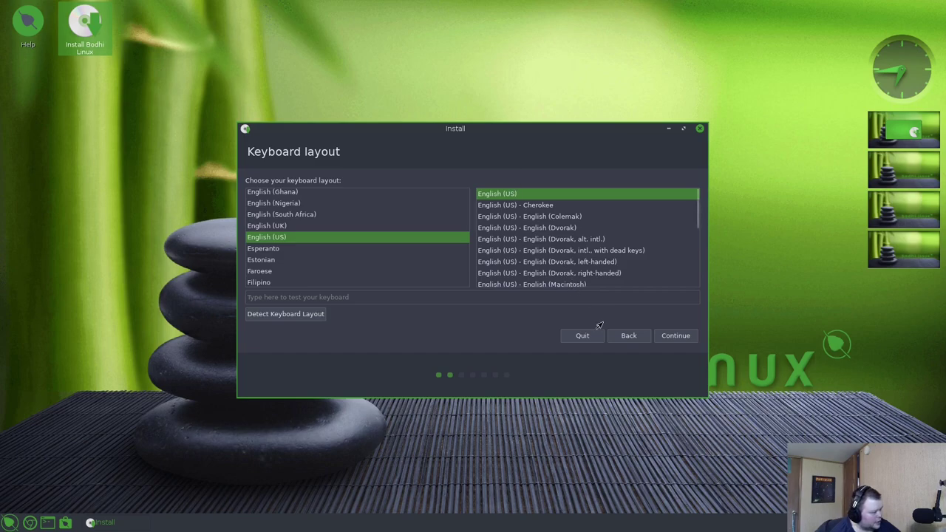
left_click(399, 295)
type("test")
left_click(669, 335)
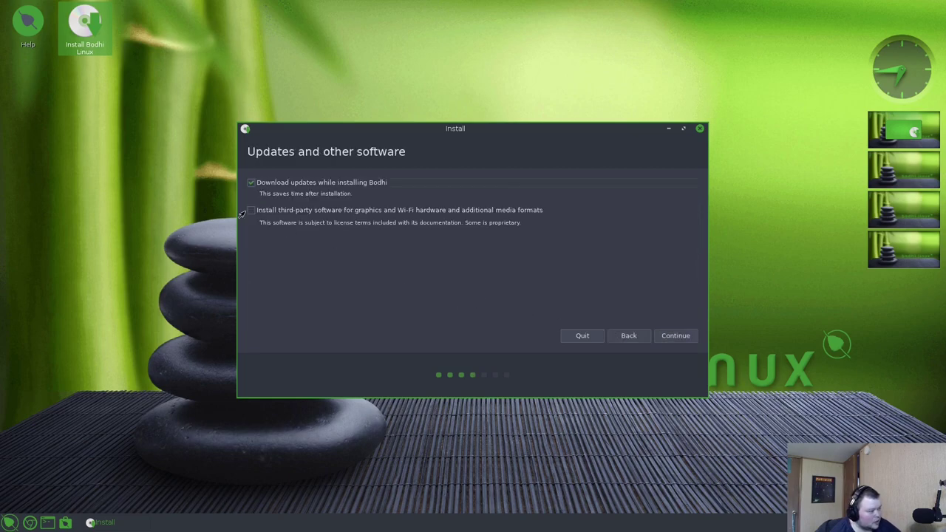
- Enable third-party drivers and media formats and turn off downloading updates during installation
left_click(250, 211)
left_click(249, 184)
left_click(671, 337)
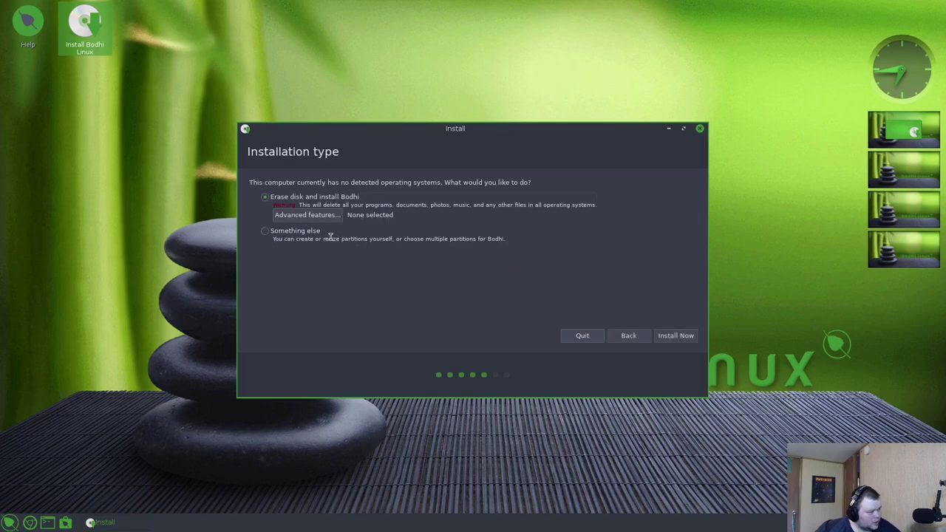
- Choose Erase disk and install Bodhi with no advanced features, then request Install Now
left_click(313, 216)
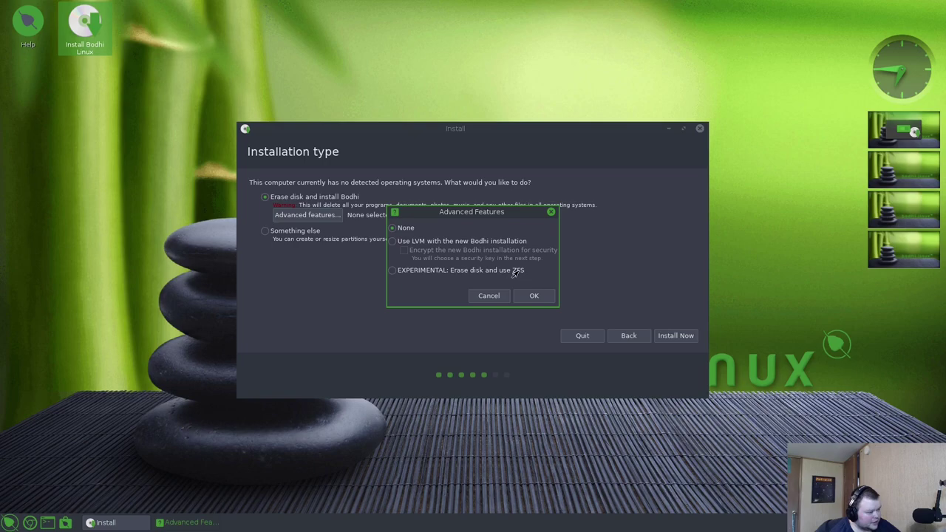
left_click(486, 299)
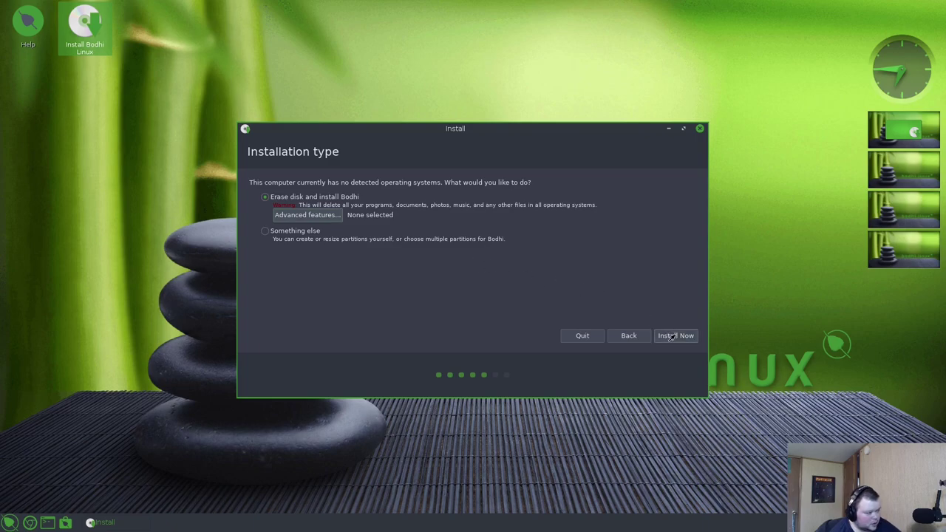
left_click(669, 337)
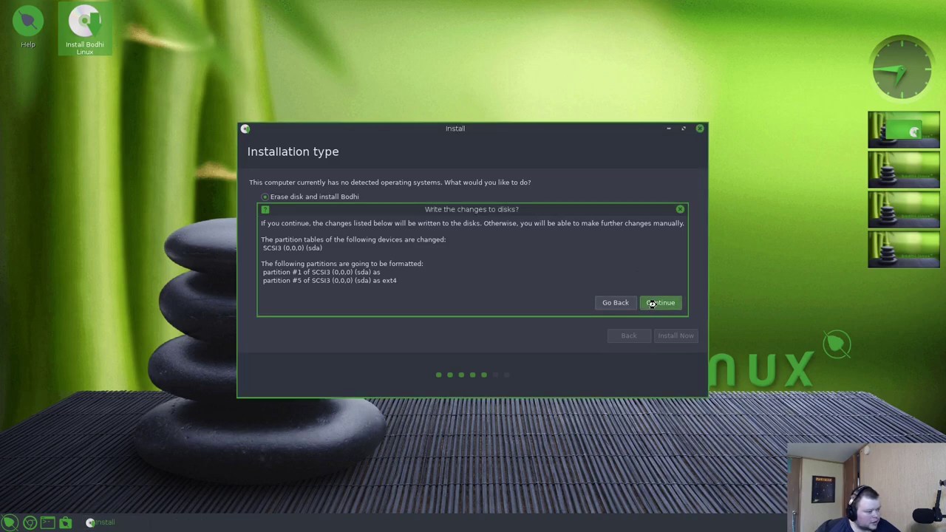
- Confirm the disk changes, keep New York, and enter your name, computer name 'bodhigvm' and password
left_click(651, 303)
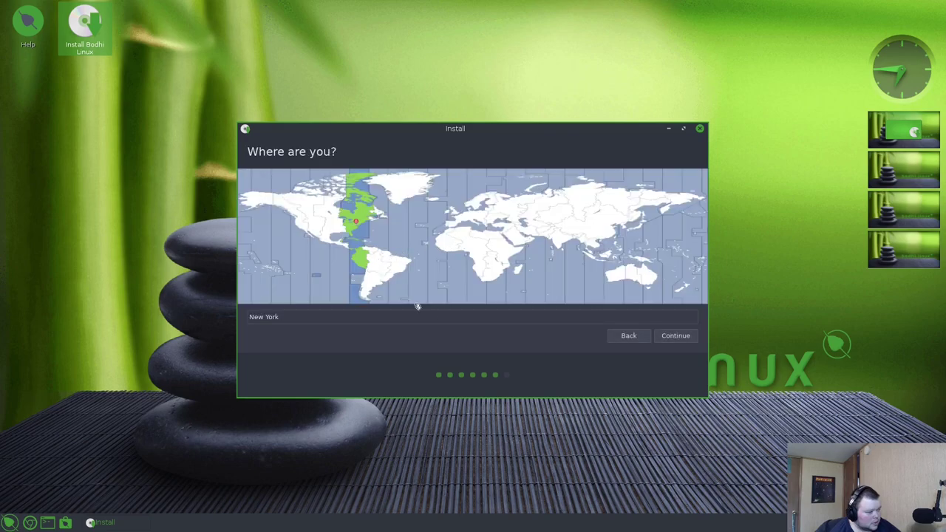
left_click(676, 334)
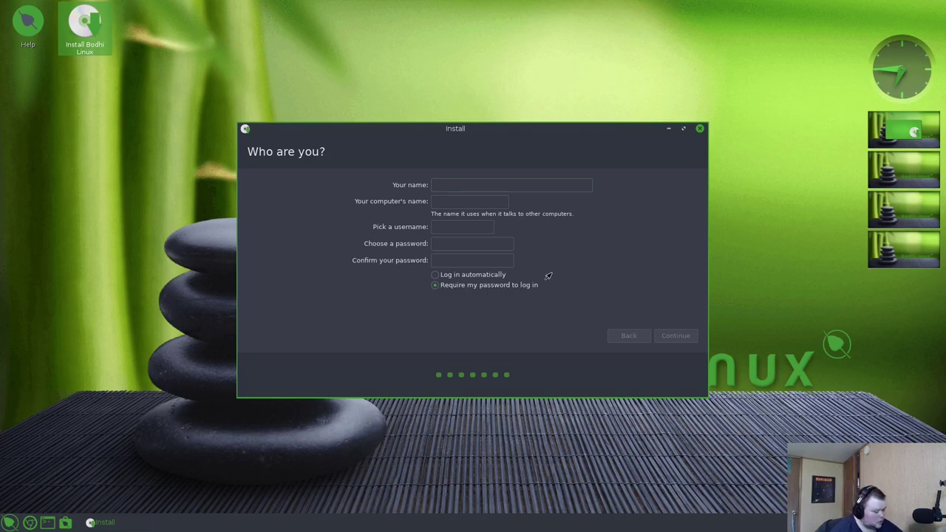
key("Tab")
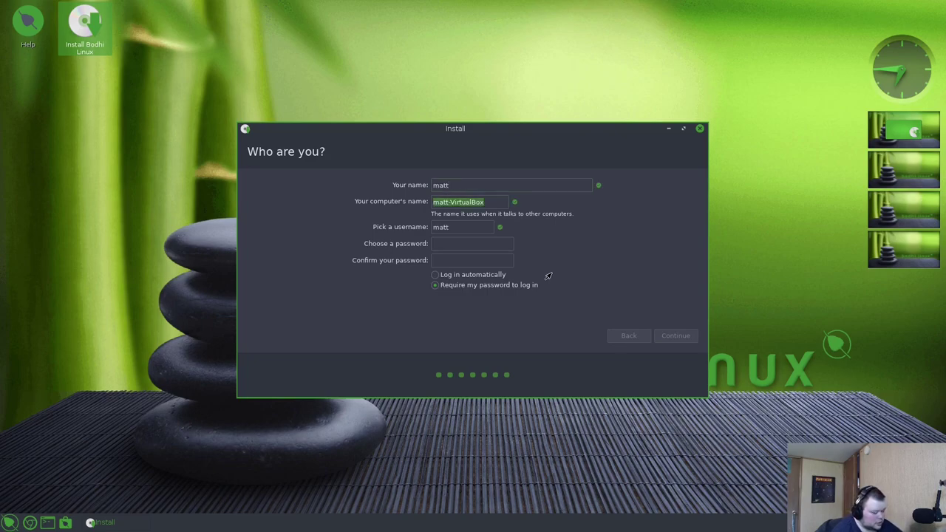
key("Tab")
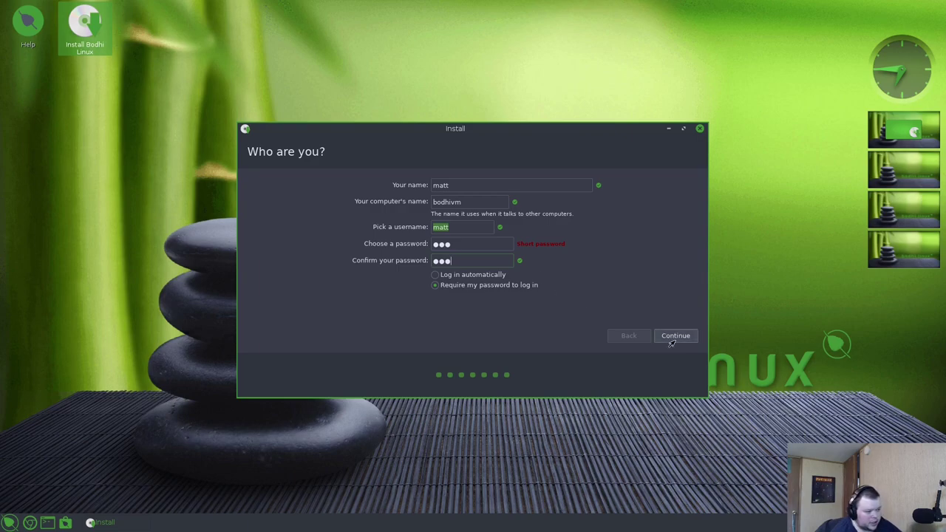
- Submit the 'Who are you?' details and let the installation run until Installation Complete appears
left_click(673, 338)
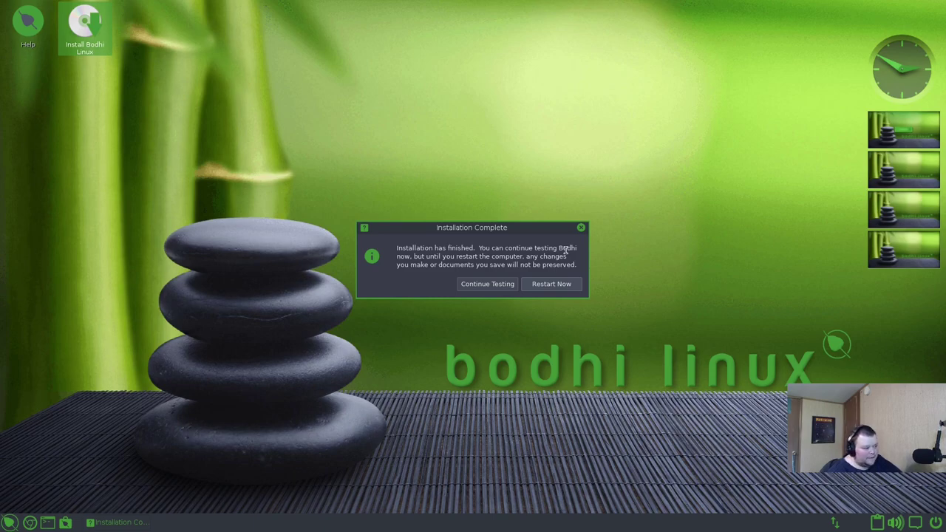
- Continue testing, then power off via System > Power Off and confirm the remove-medium prompt
left_click(486, 284)
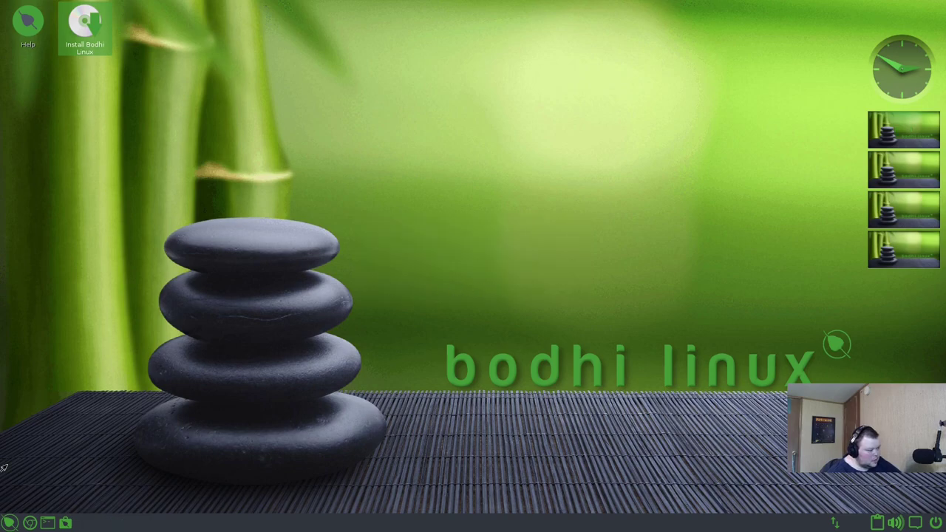
left_click(9, 522)
mouse_move(74, 505)
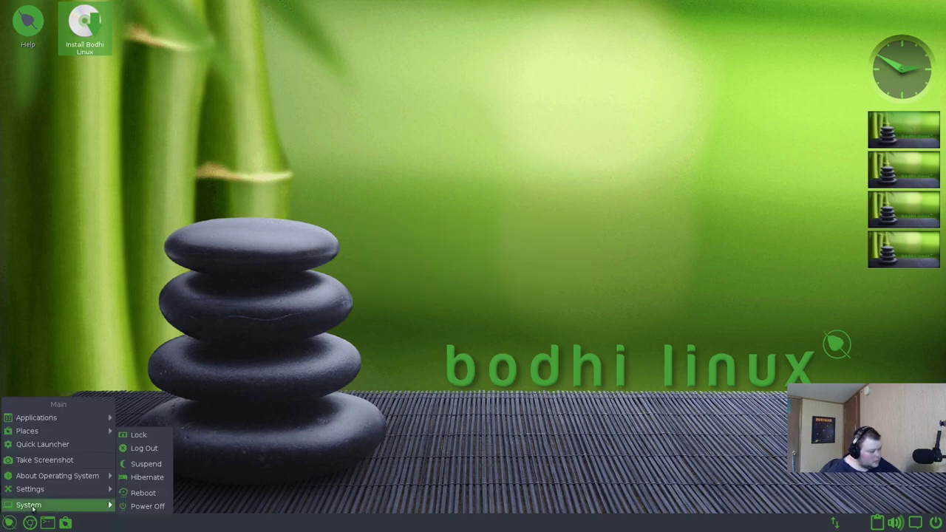
left_click(148, 506)
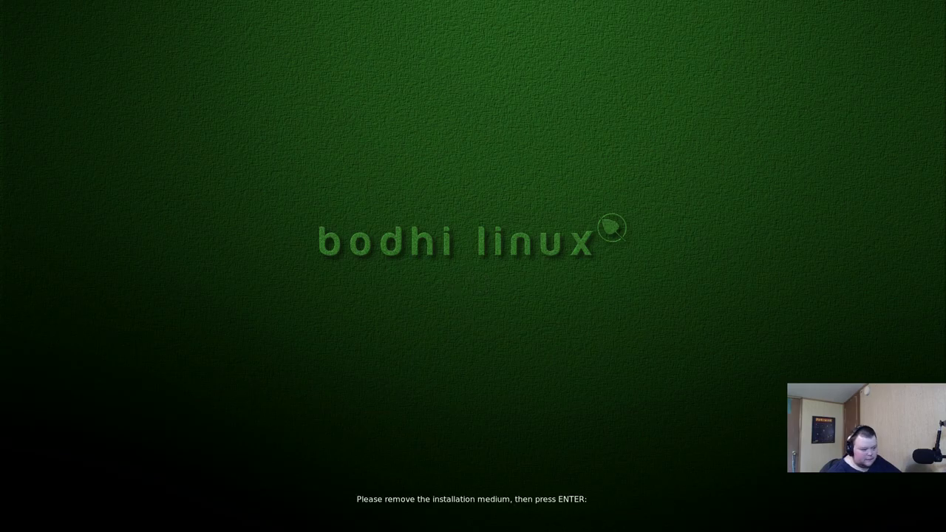
key("Return")
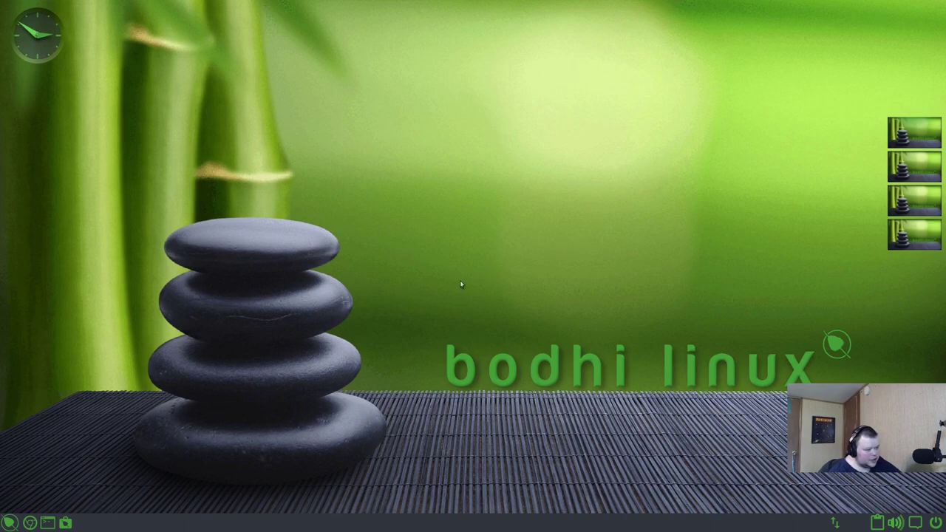
left_click(548, 167)
left_click(430, 119)
left_click(430, 119)
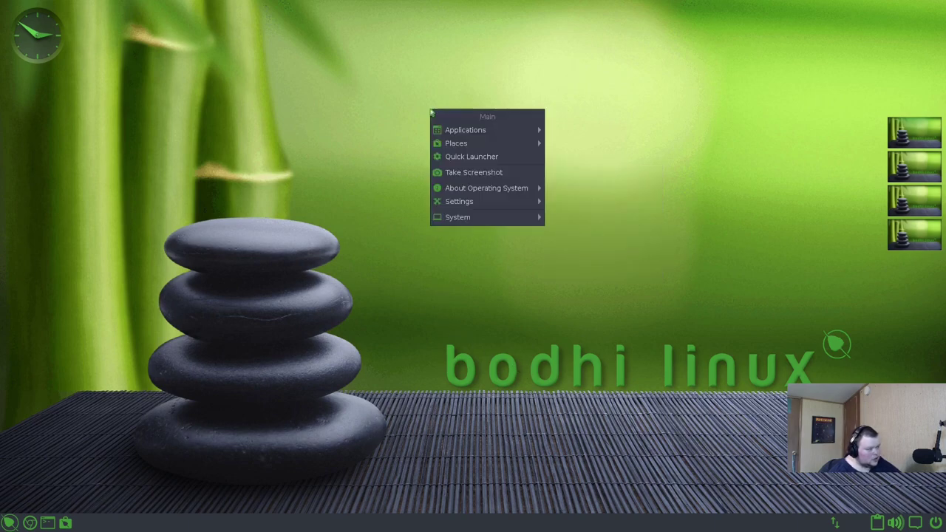
left_click(262, 72)
left_click(146, 74)
left_click(368, 20)
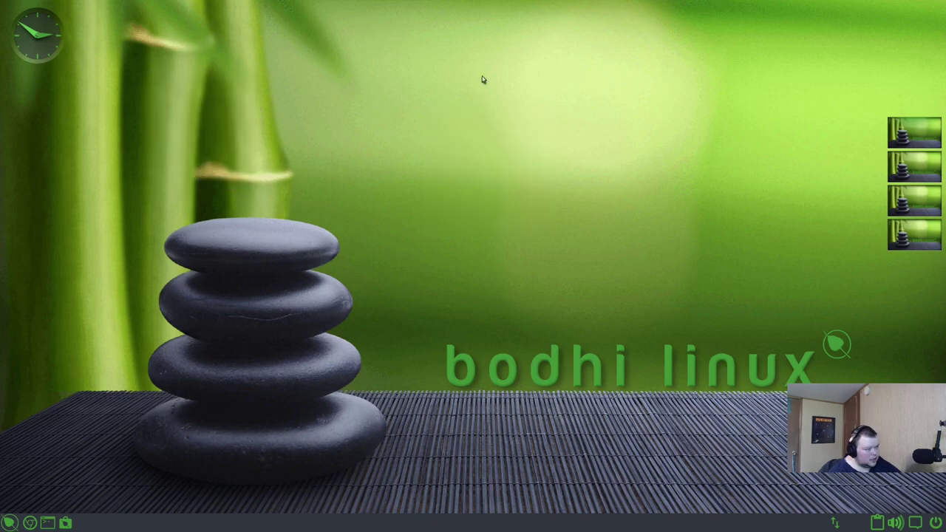
left_click(597, 132)
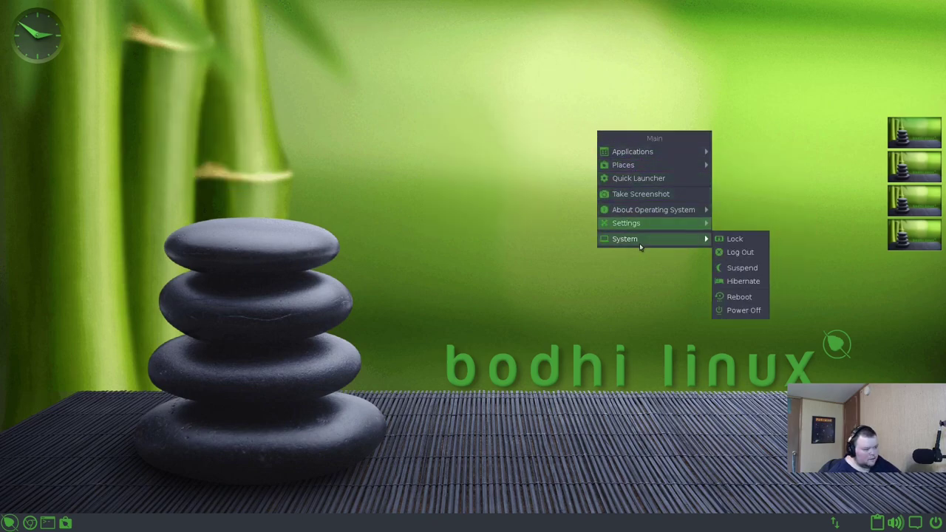
mouse_move(650, 152)
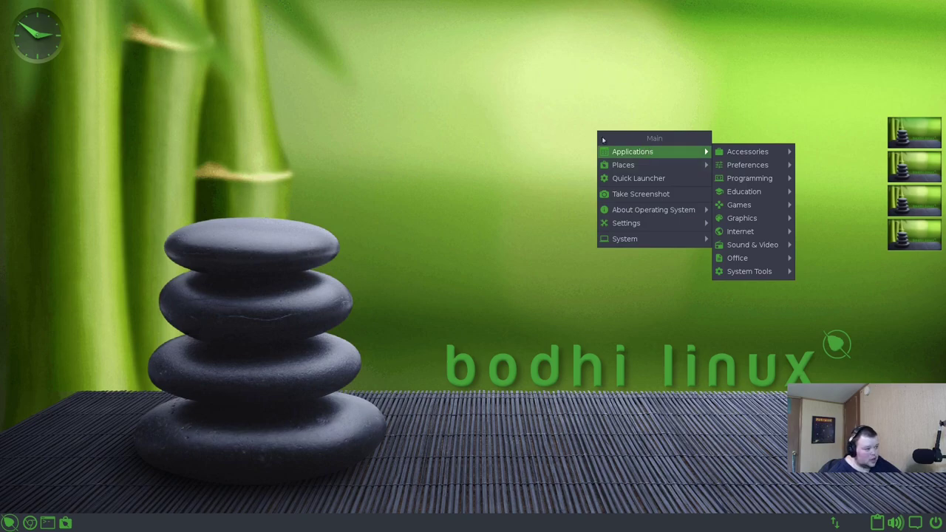
left_click(529, 131)
left_click(559, 108)
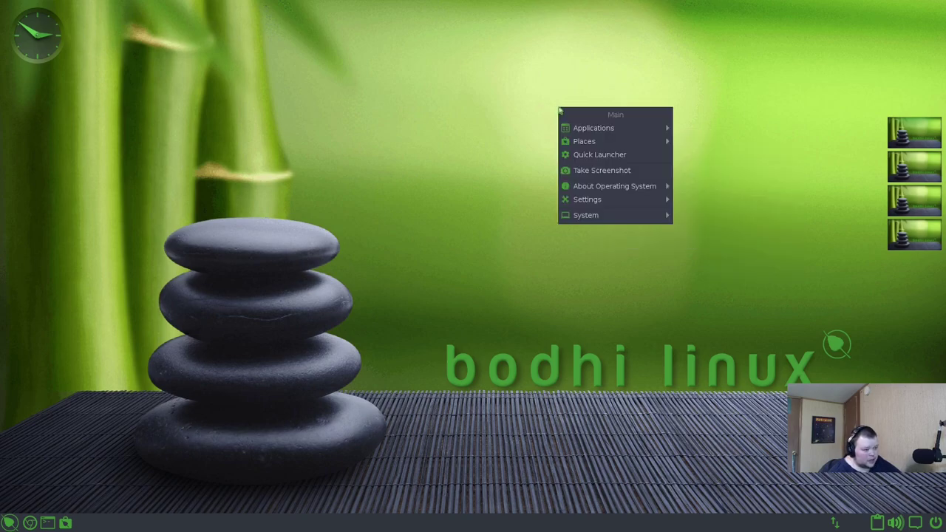
left_click(632, 85)
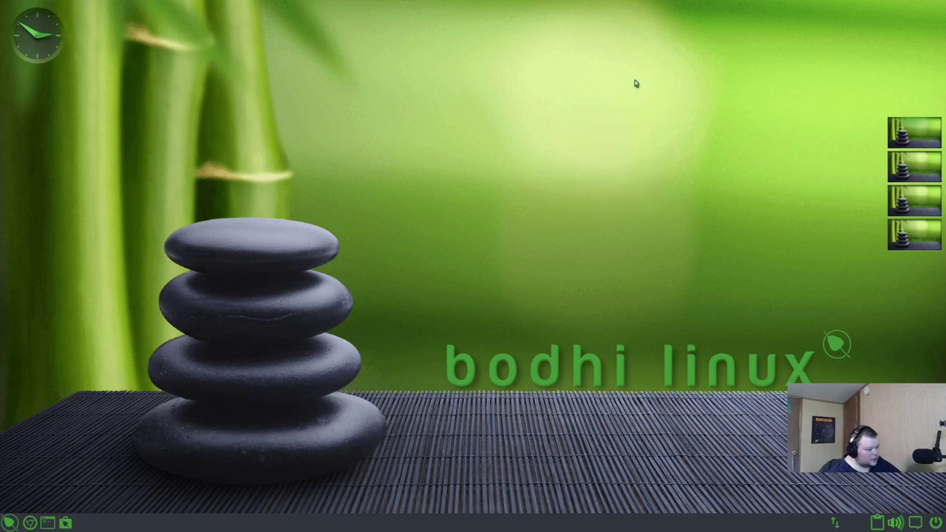
left_click(11, 525)
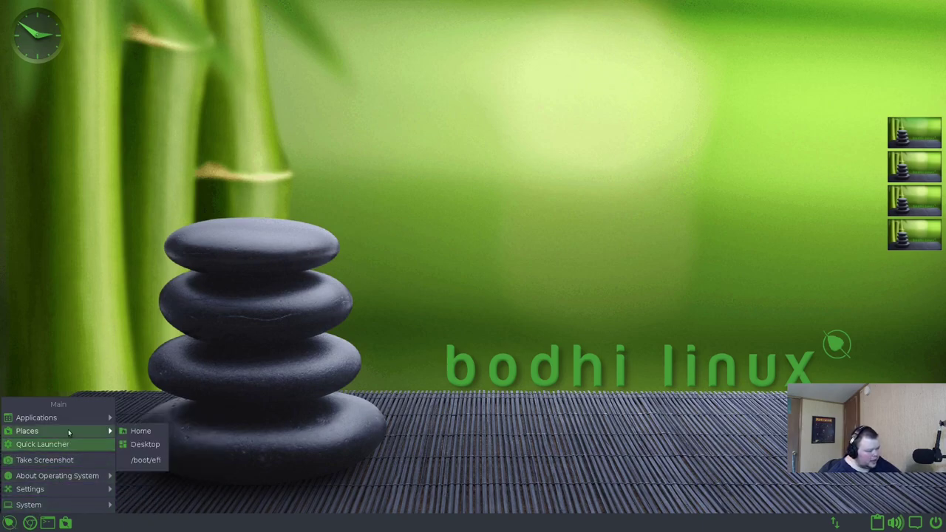
mouse_move(73, 419)
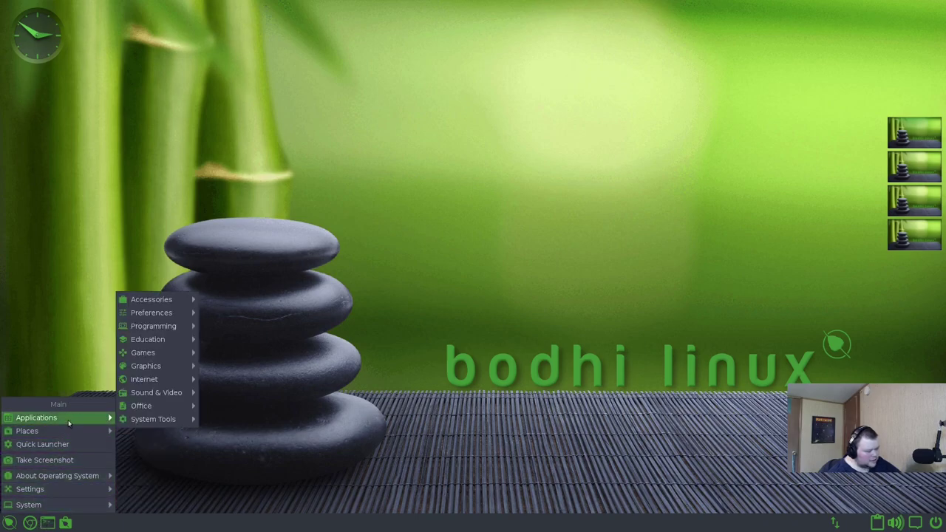
left_click(81, 268)
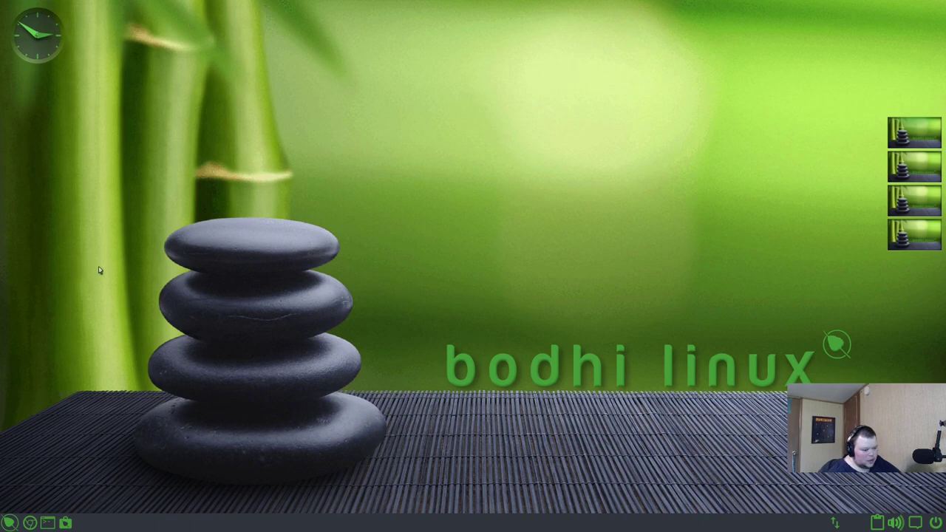
left_click(2, 494)
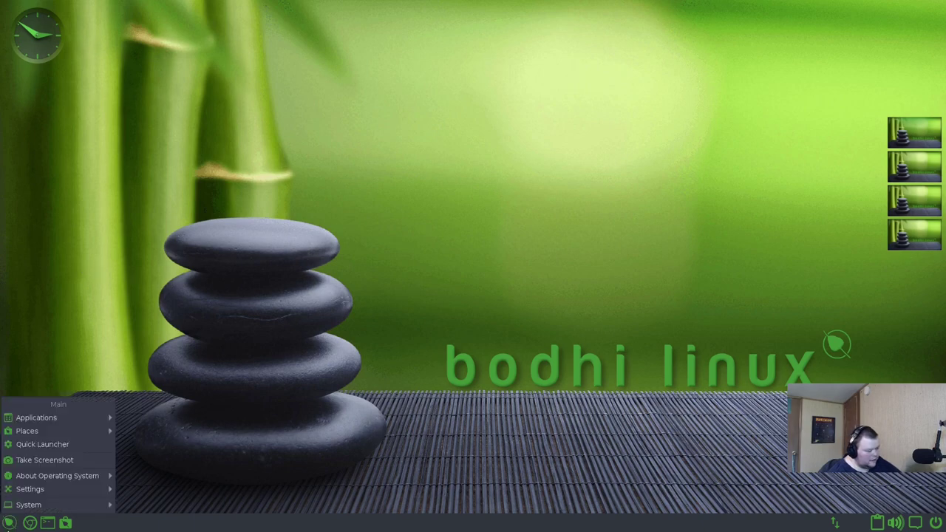
left_click(30, 523)
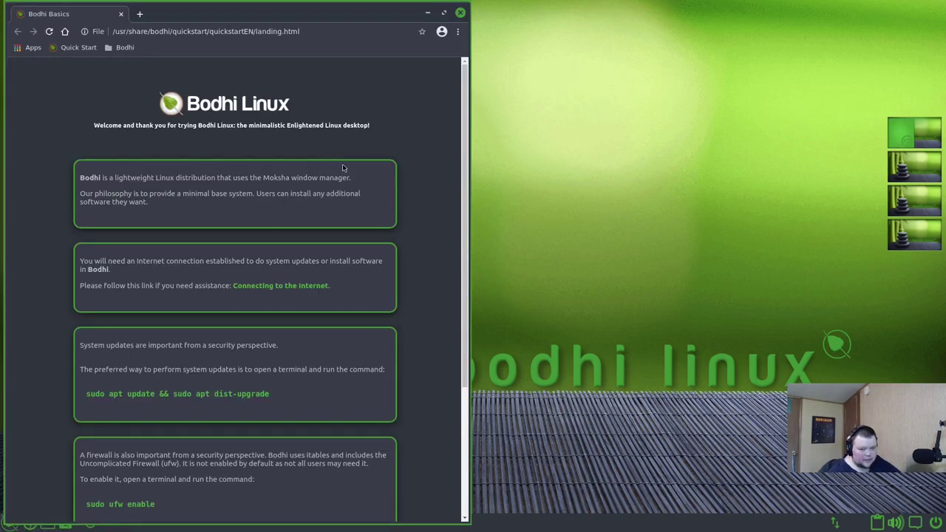
left_click(460, 13)
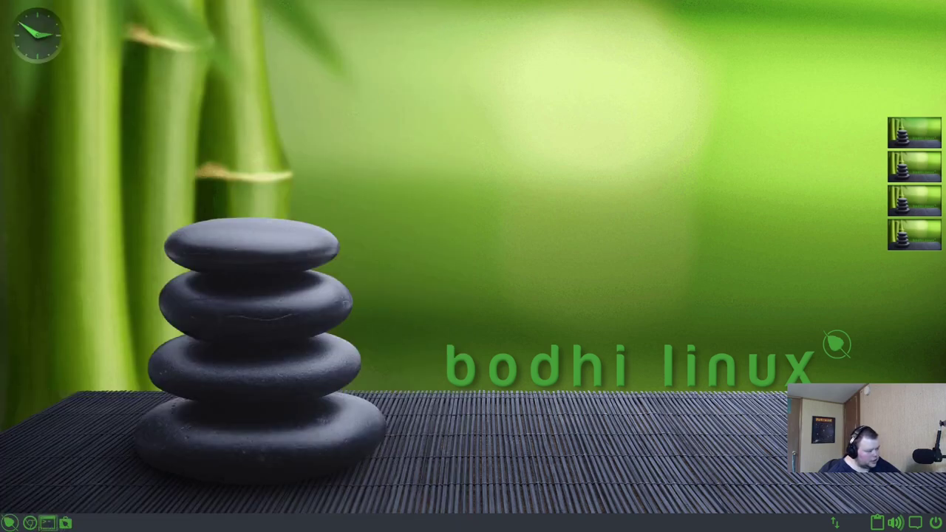
- Open a Terminology window, centre it, and run neofetch
left_click(47, 522)
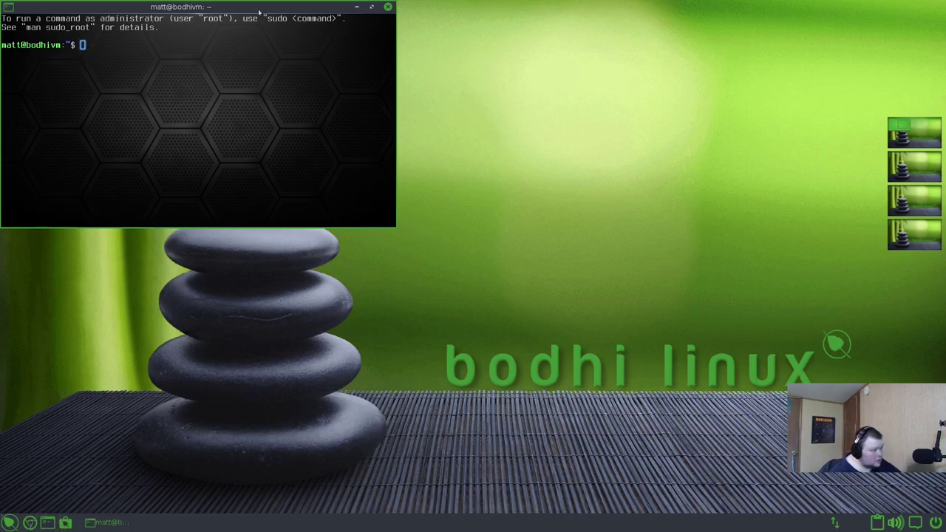
left_click_drag(267, 8, 658, 136)
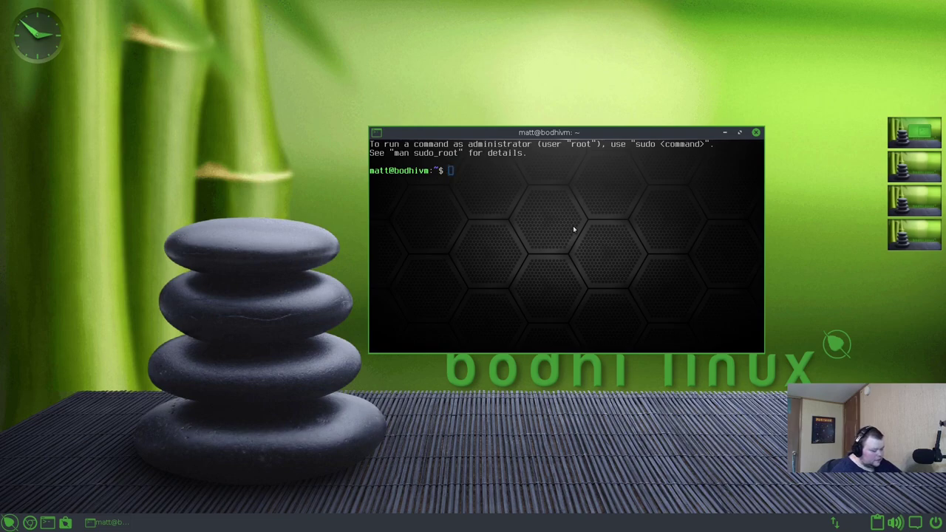
type("neofetch")
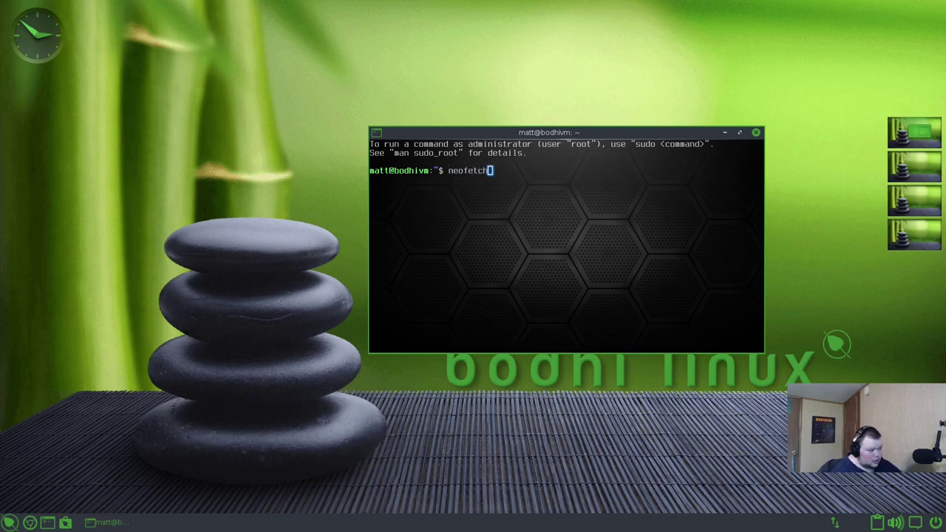
key("Return")
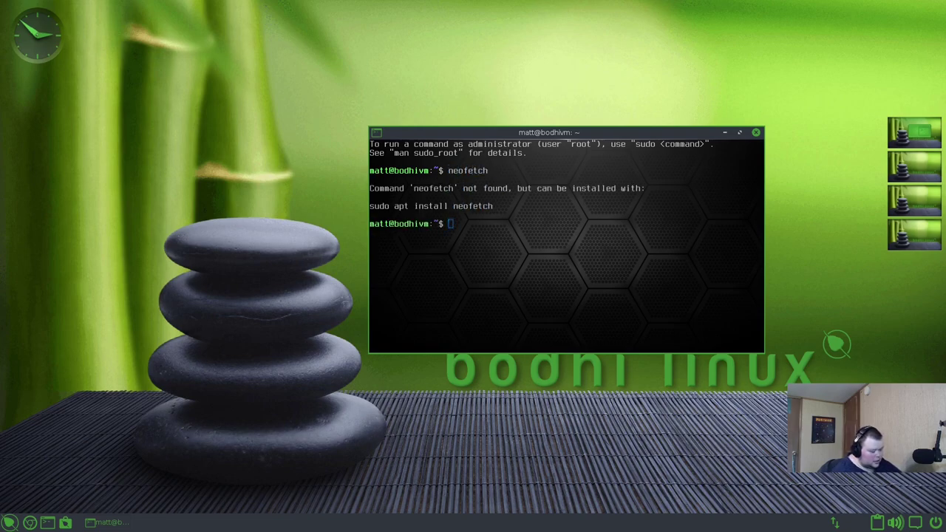
- Run sudo apt update && sudo apt upgrade, fixing the missing 'apt' after the first sudo
type("sudo upda")
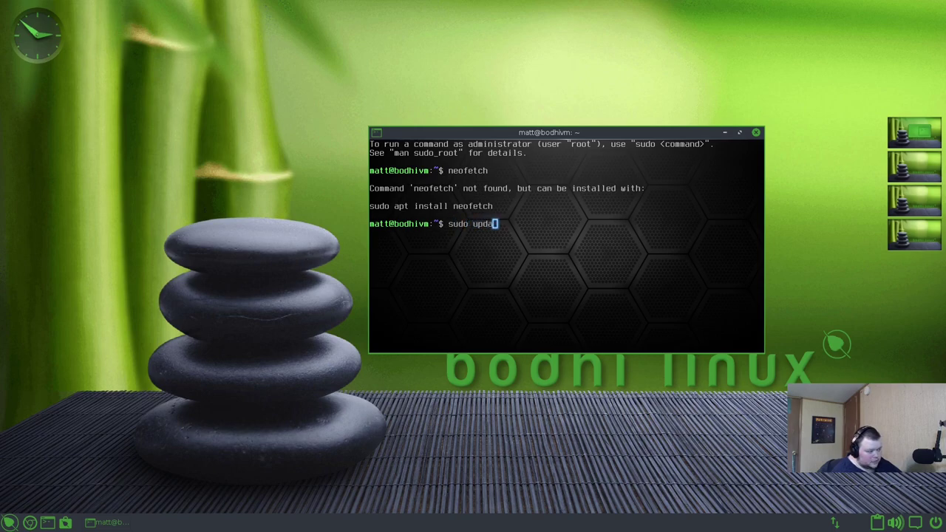
type("te &&")
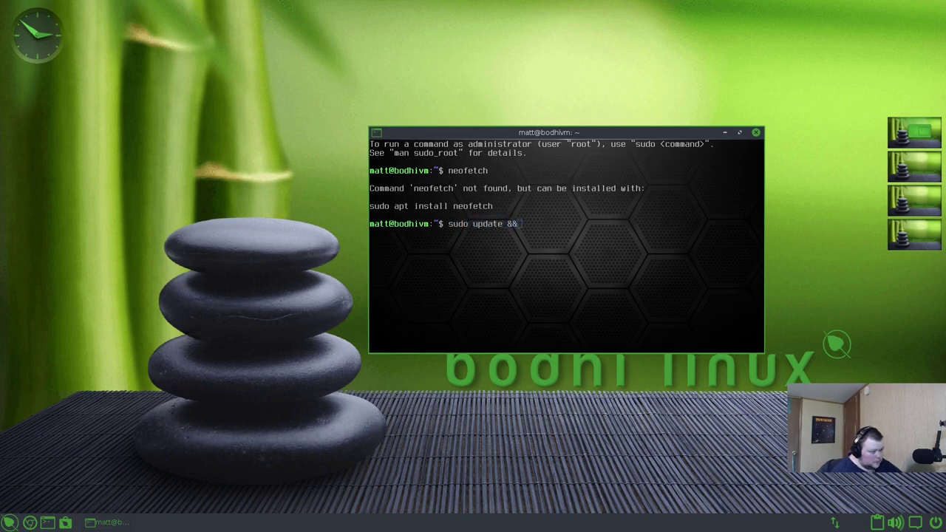
type(" sudo apt upgrade")
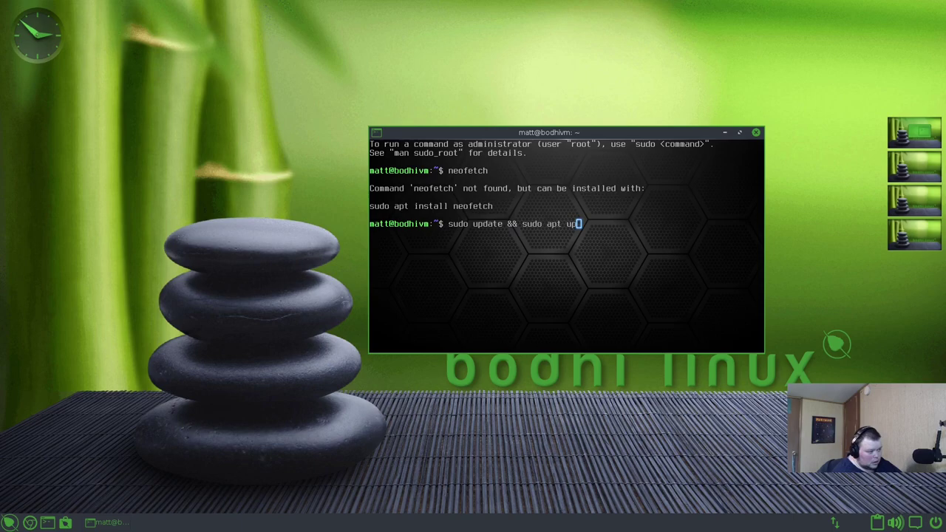
key("Return")
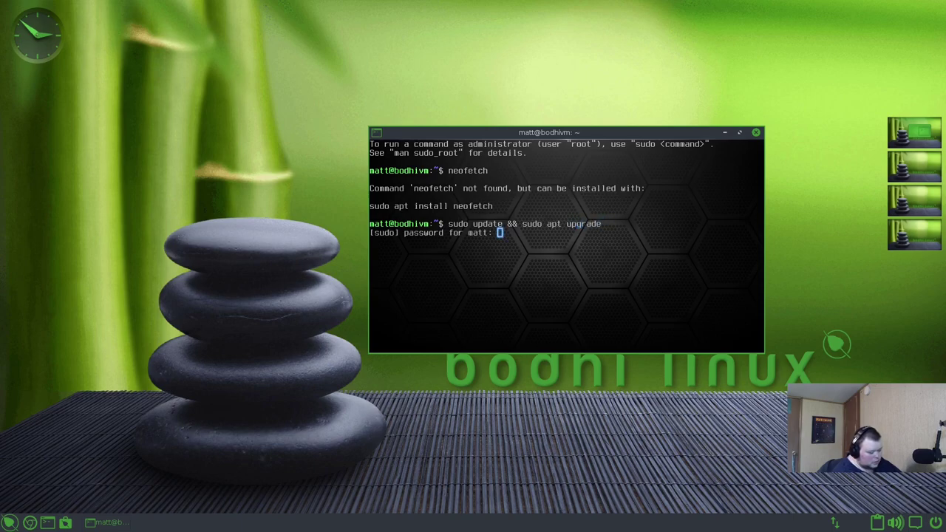
key("Return")
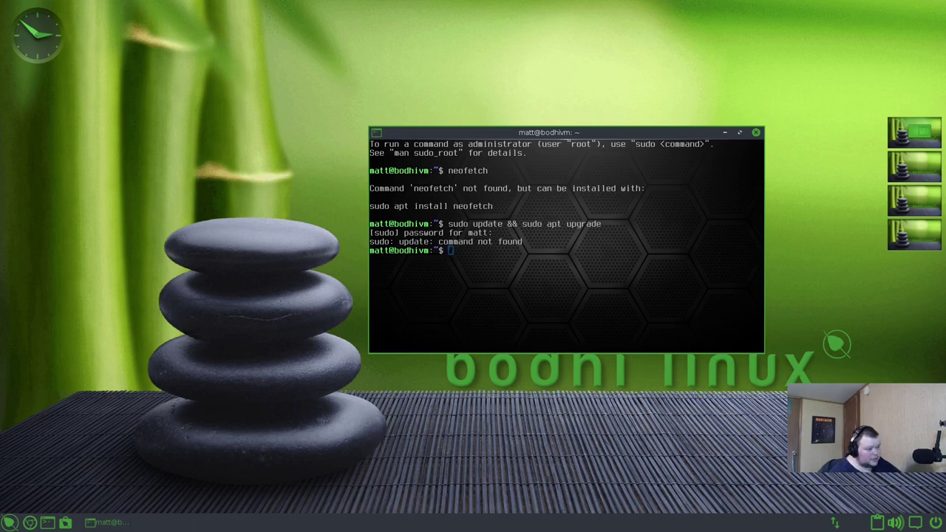
key("Up")
key("Left")
key("Left")
key("Left")
key("Left")
key("Left")
key("Left")
key("Left")
key("Left")
key("Left")
key("Left")
key("Left")
key("Left")
key("Left")
key("Left")
key("Left")
key("Left")
key("Left")
key("Left")
key("Left")
key("Left")
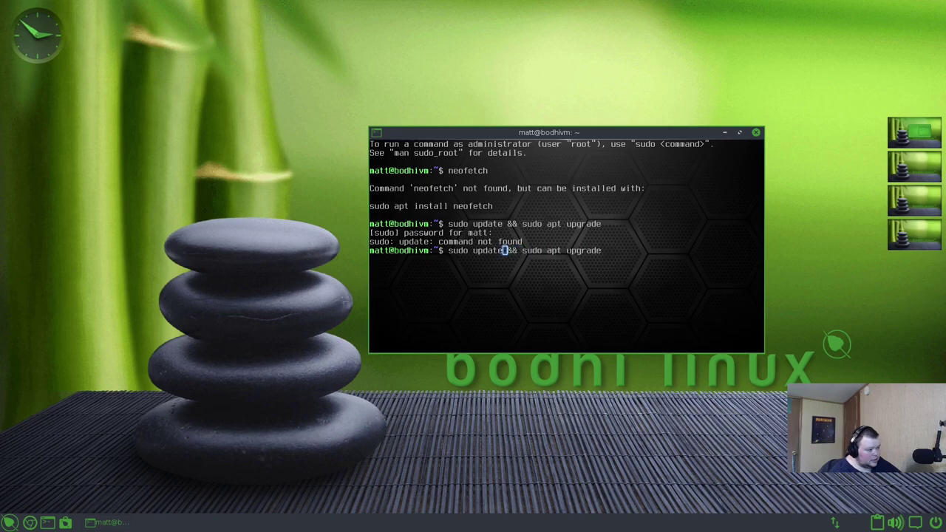
type("apt")
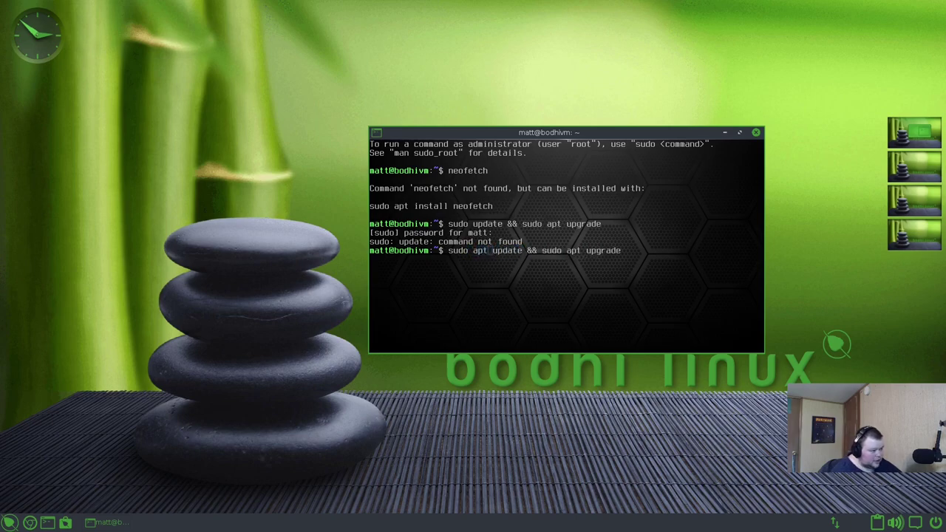
key("Return")
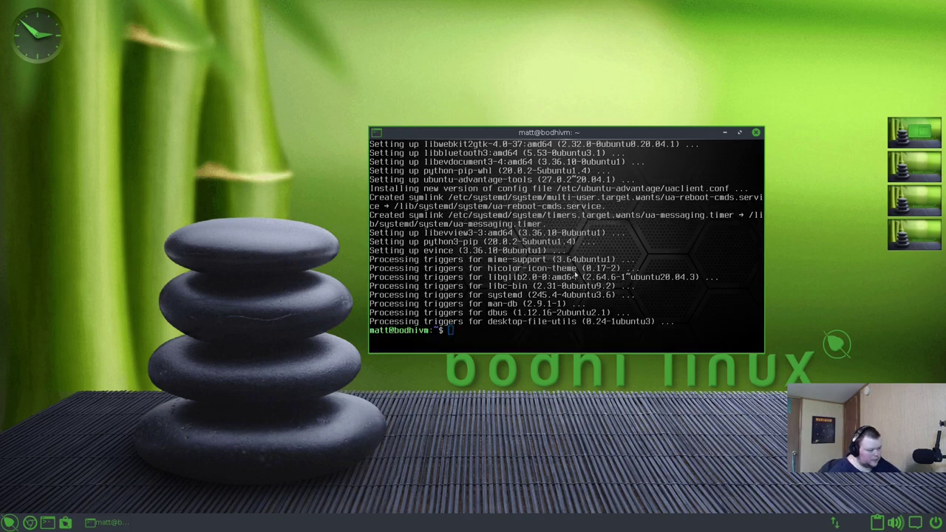
- Install neofetch with sudo apt install, confirming the packages with y
type("sud")
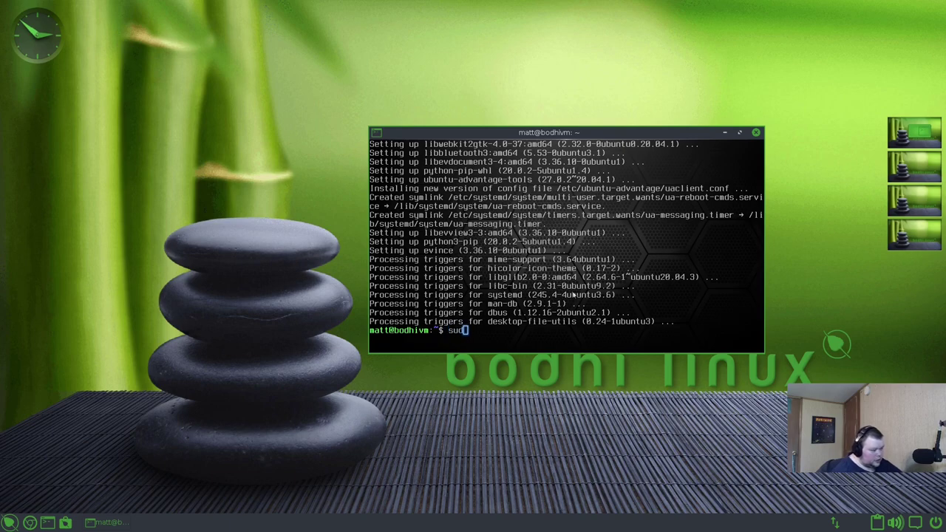
type("o apt install ")
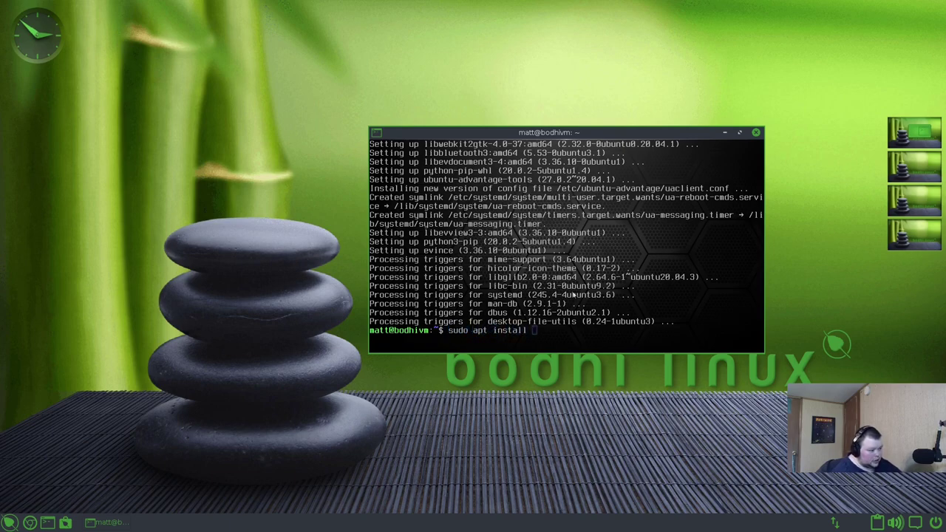
type("neoftech")
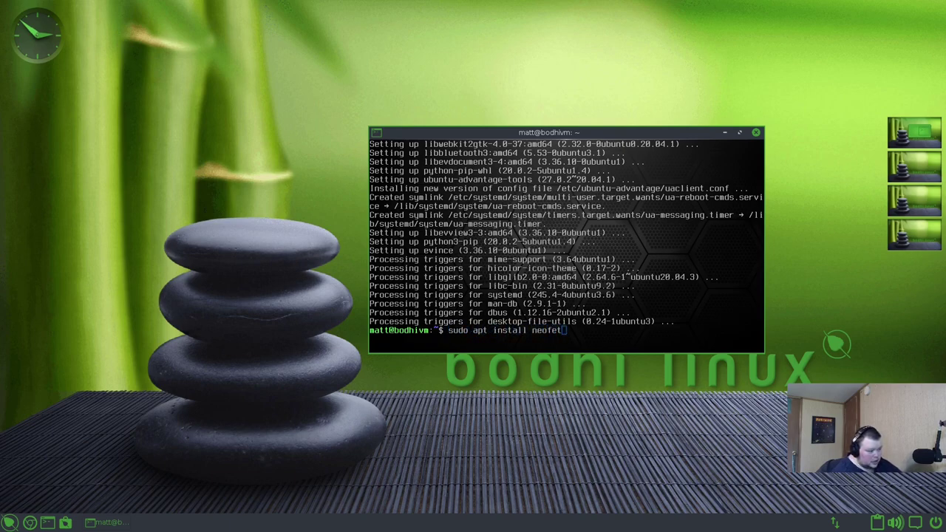
key("Return")
type("y")
key("Return")
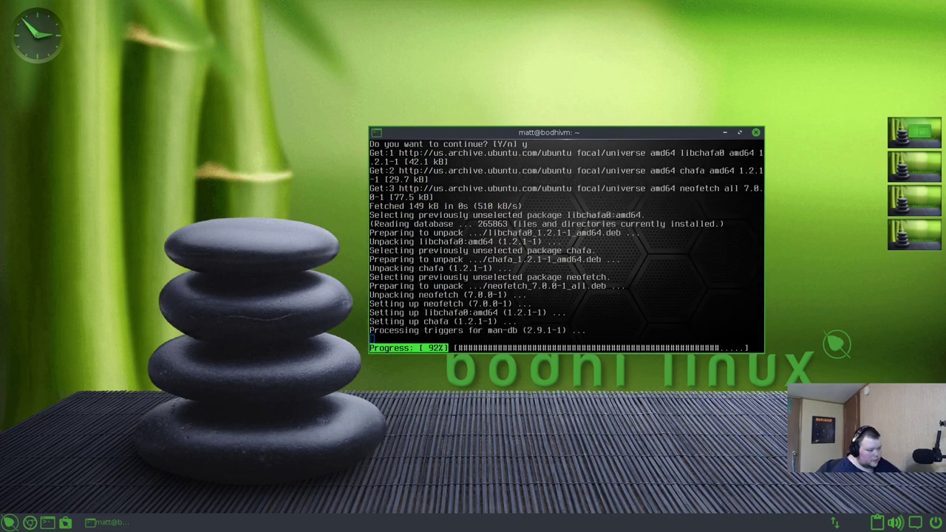
type("n")
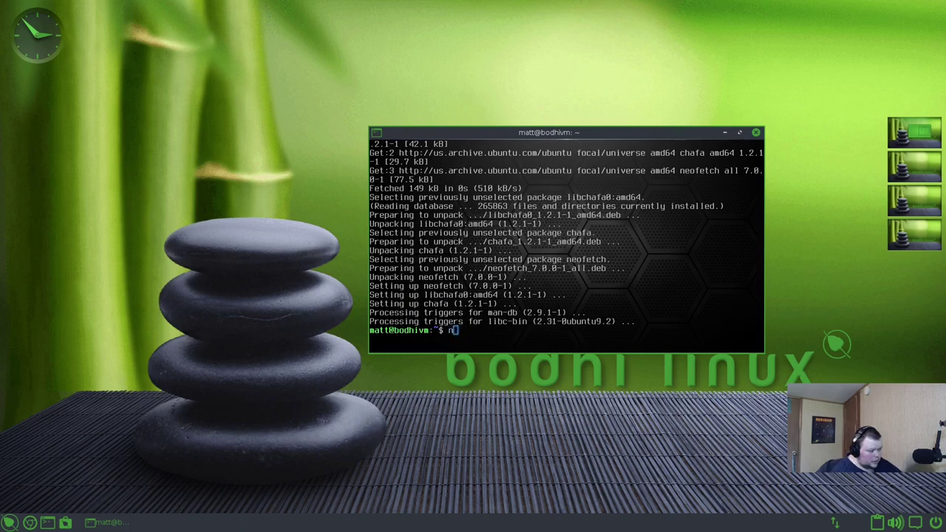
- Clear the screen and run neofetch to show the Bodhi 6.0 system summary
key("ctrl+l")
type("neof")
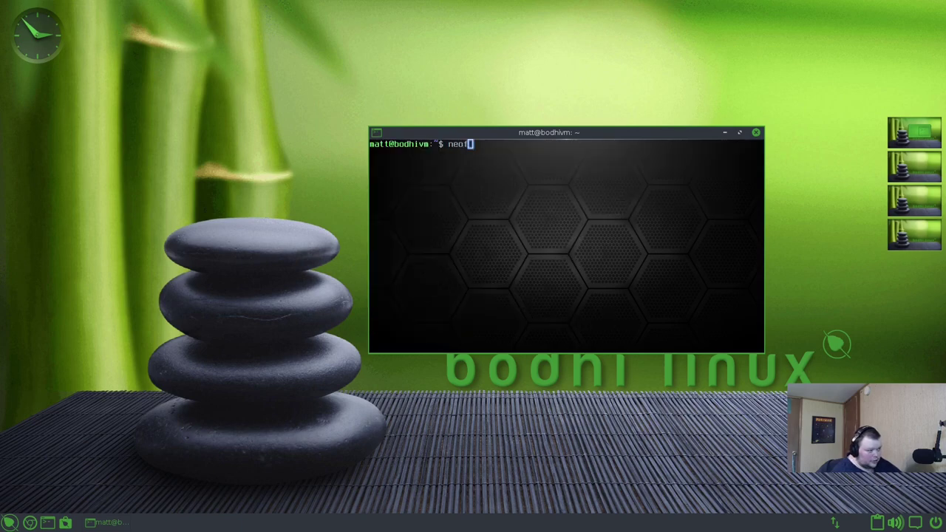
type("etch")
key("Return")
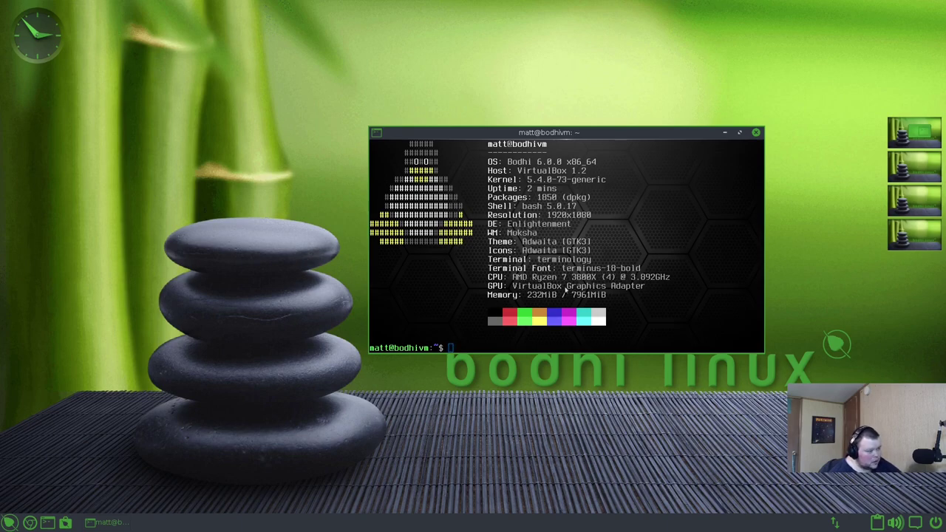
- Lower the terminal window, minimize and restore it, then run free -m to list memory in MB
mouse_move(606, 148)
left_mouse_down()
mouse_move(599, 137)
mouse_move(311, 105)
mouse_move(674, 181)
mouse_move(516, 153)
mouse_move(474, 163)
mouse_move(623, 173)
mouse_move(298, 157)
mouse_move(664, 148)
mouse_move(570, 156)
mouse_move(426, 139)
mouse_move(445, 133)
mouse_move(265, 155)
mouse_move(702, 180)
mouse_move(482, 129)
mouse_move(572, 129)
mouse_move(272, 190)
mouse_move(647, 86)
mouse_move(416, 190)
mouse_move(618, 150)
mouse_move(599, 157)
left_mouse_up()
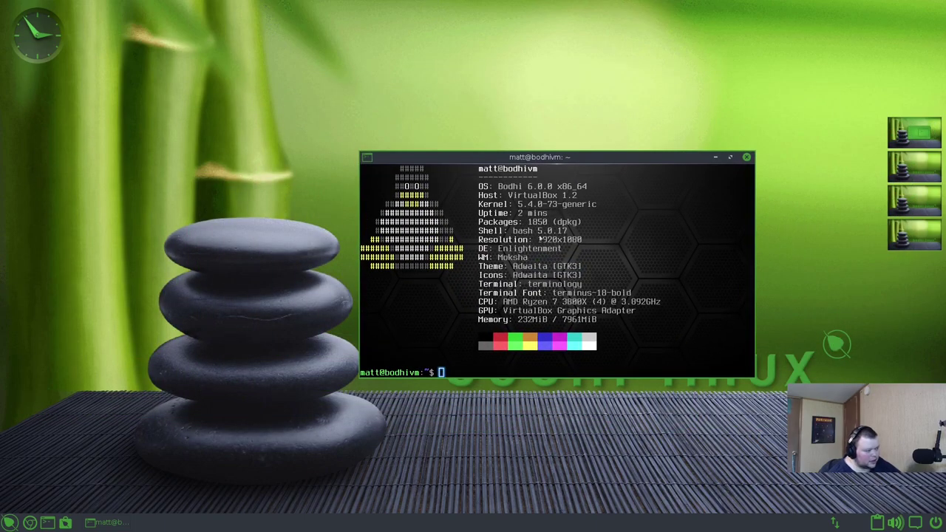
left_click(715, 157)
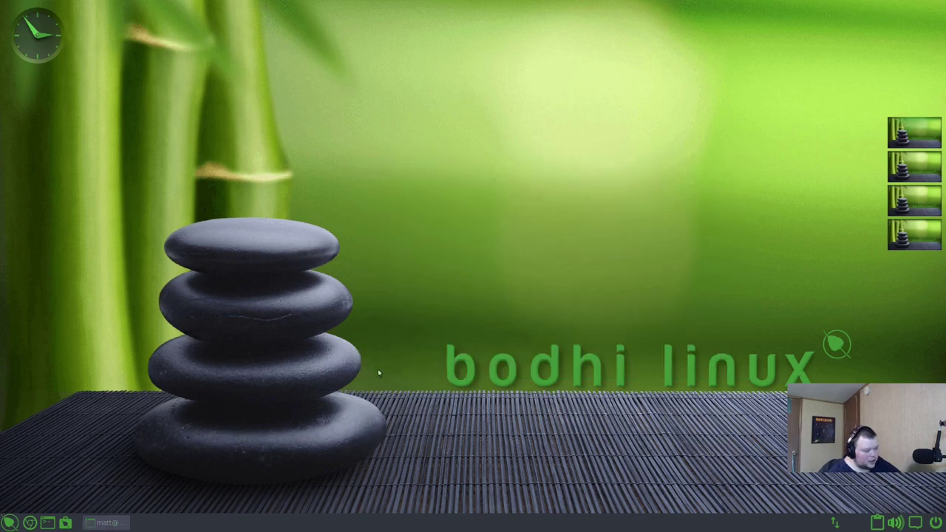
left_click(105, 523)
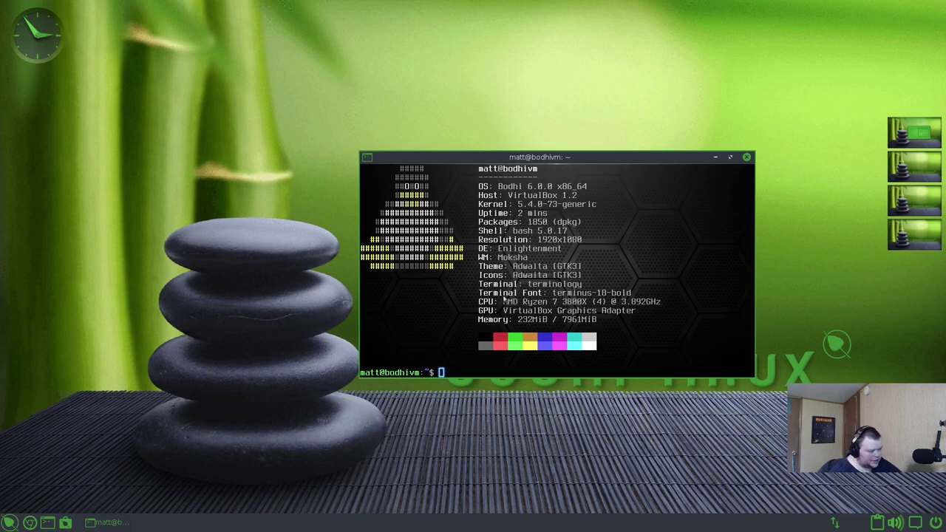
type("free -m")
key("Return")
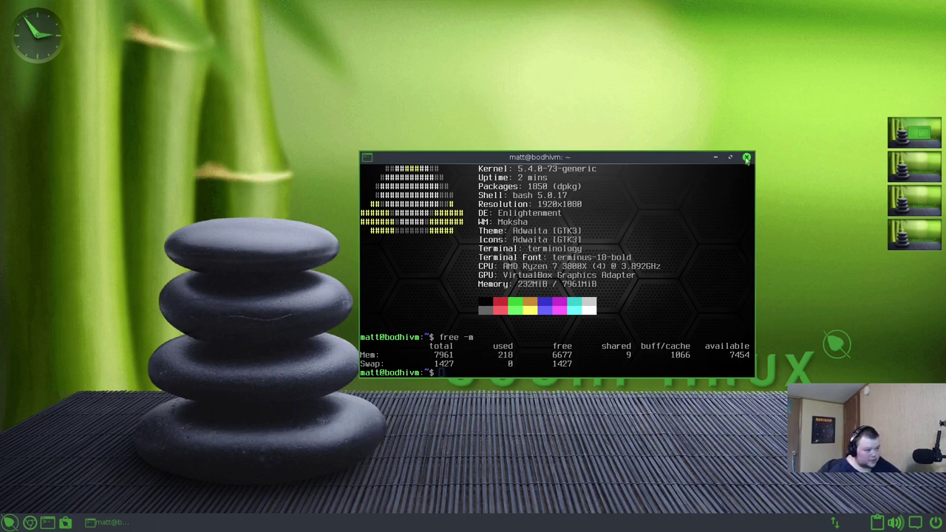
- Close the Terminology window, then briefly open and dismiss the main menu and clock calendar
left_click(747, 158)
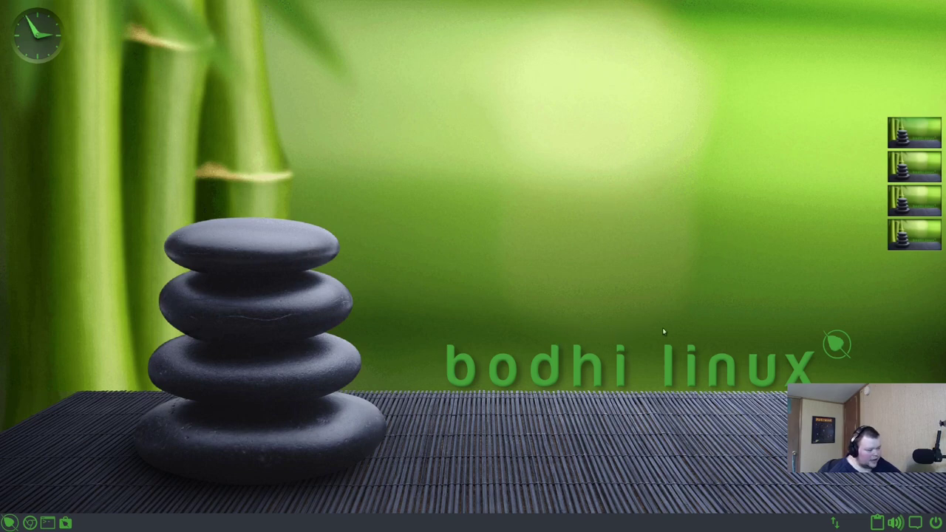
left_click(575, 364)
left_click(578, 298)
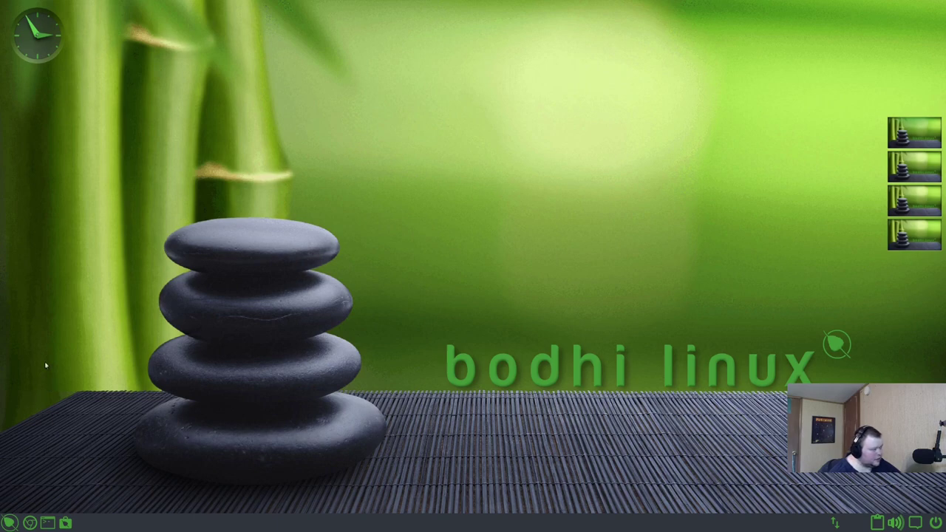
left_click(42, 38)
left_click(84, 44)
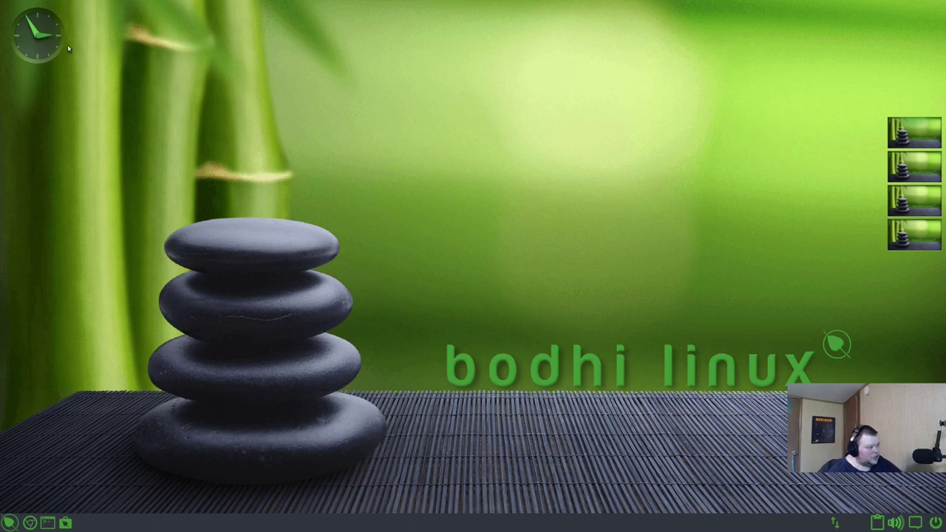
- Move the clock gadget to the Desktop Hover layer via Clock > Move to
left_click(29, 35)
right_click(30, 35)
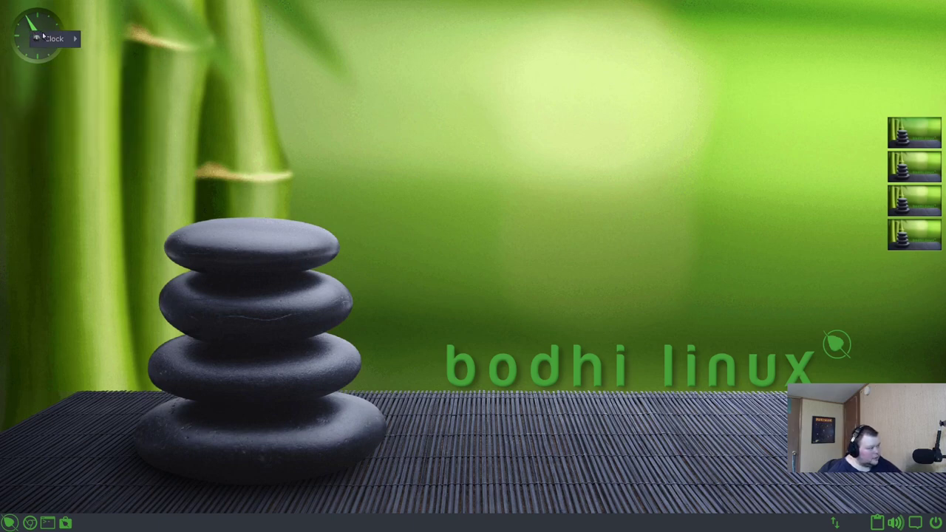
mouse_move(50, 40)
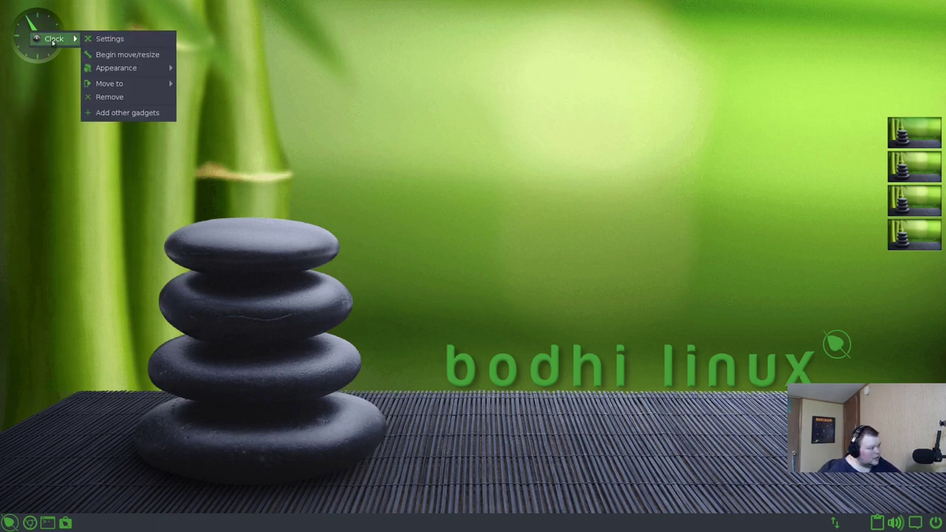
mouse_move(111, 84)
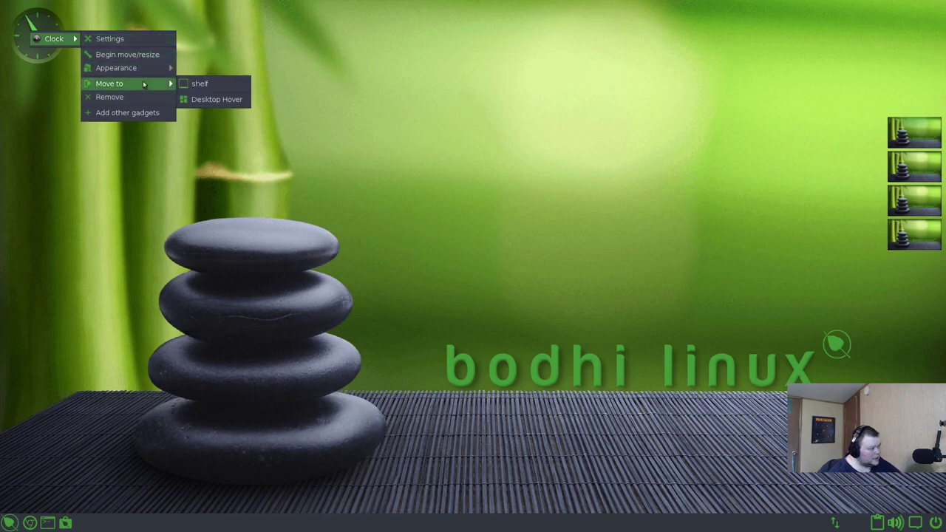
left_click(215, 99)
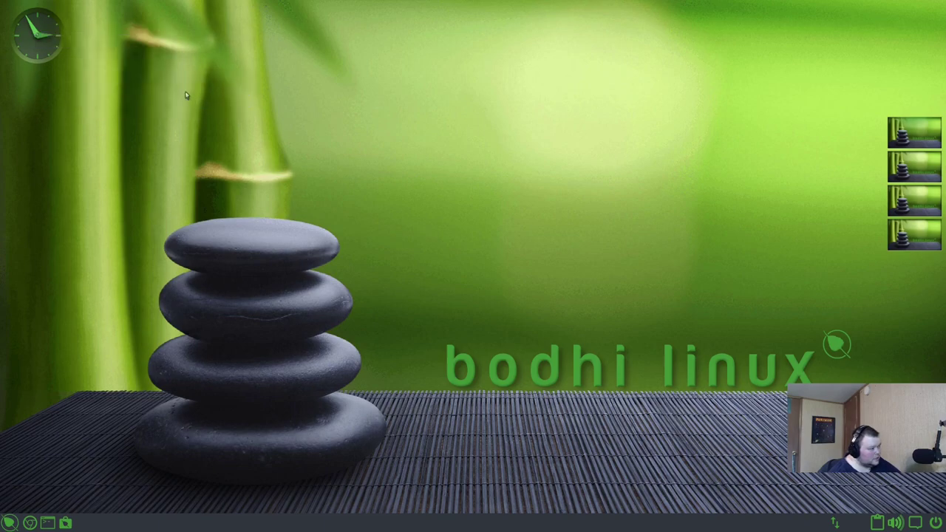
- Show the clock's May 2021 calendar popup, dismissing the stray options and main menus
left_click(36, 46)
right_click(43, 37)
mouse_move(67, 43)
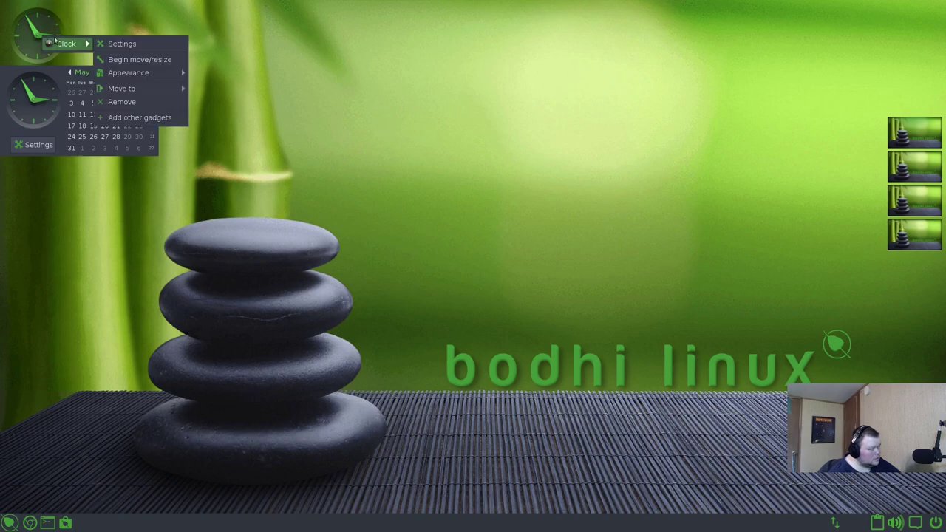
left_click(312, 110)
left_click(33, 37)
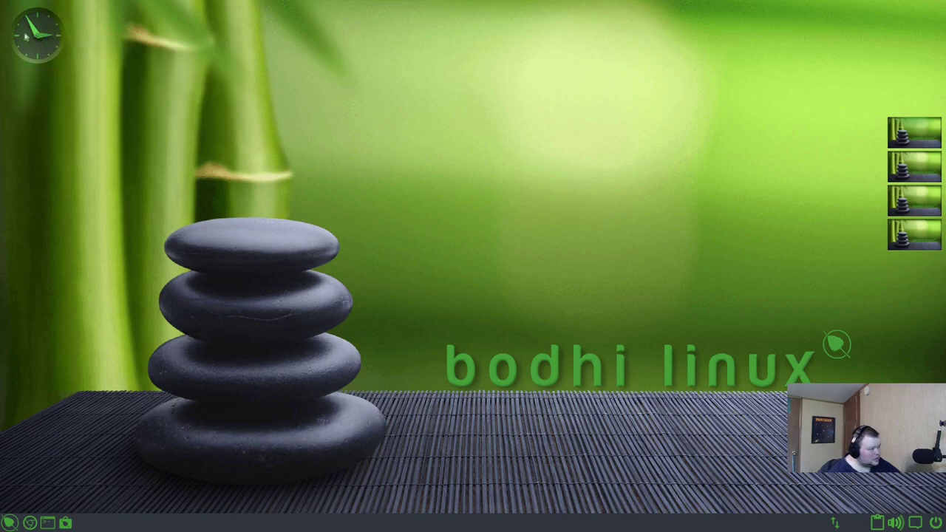
left_click(35, 34)
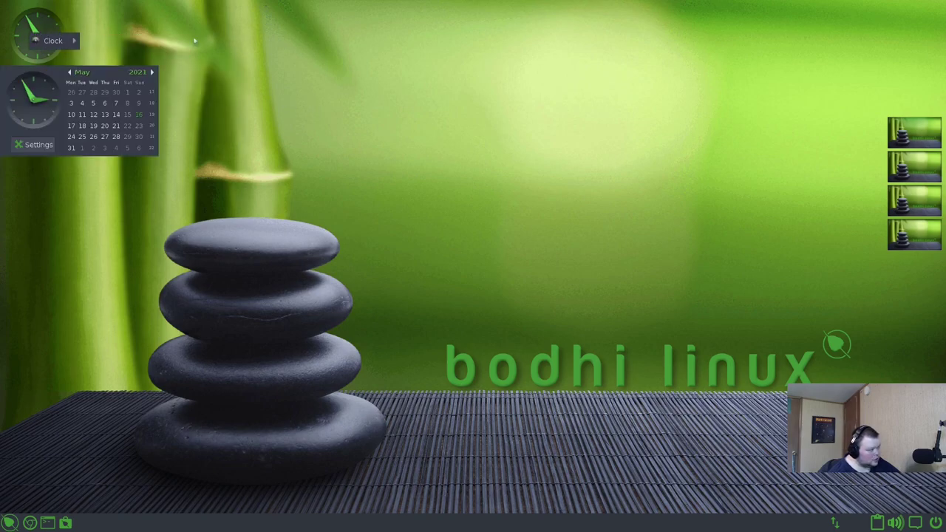
left_click(385, 77)
left_click(416, 50)
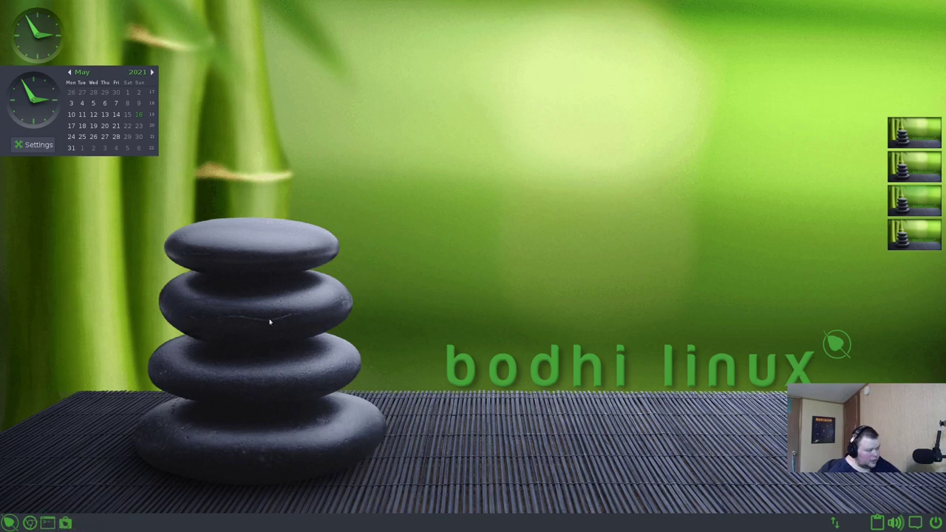
- Launch the Thunar file manager and return to the virtual desktop holding it
left_click(47, 522)
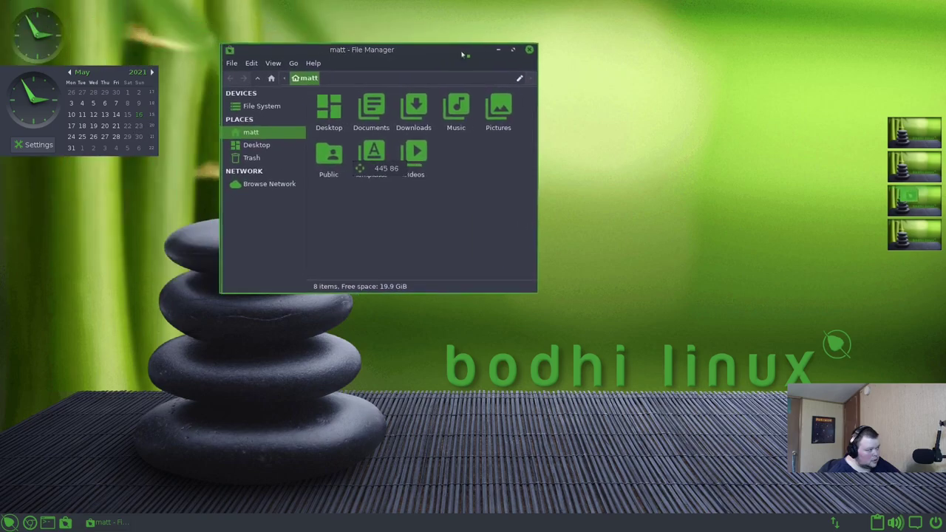
left_click(913, 169)
left_click(914, 195)
left_click(920, 156)
left_click(916, 213)
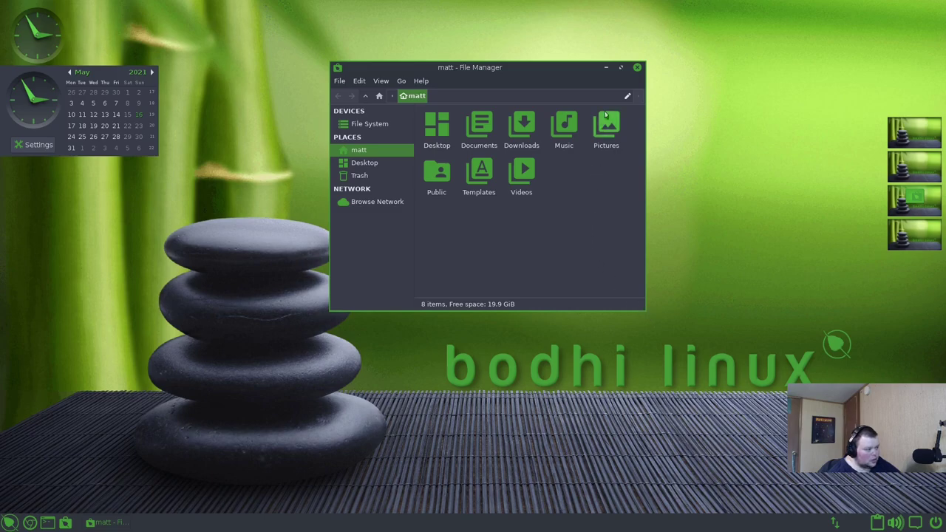
- Move and resize the Thunar window, then maximize it to fill the screen
left_click_drag(533, 70, 438, 77)
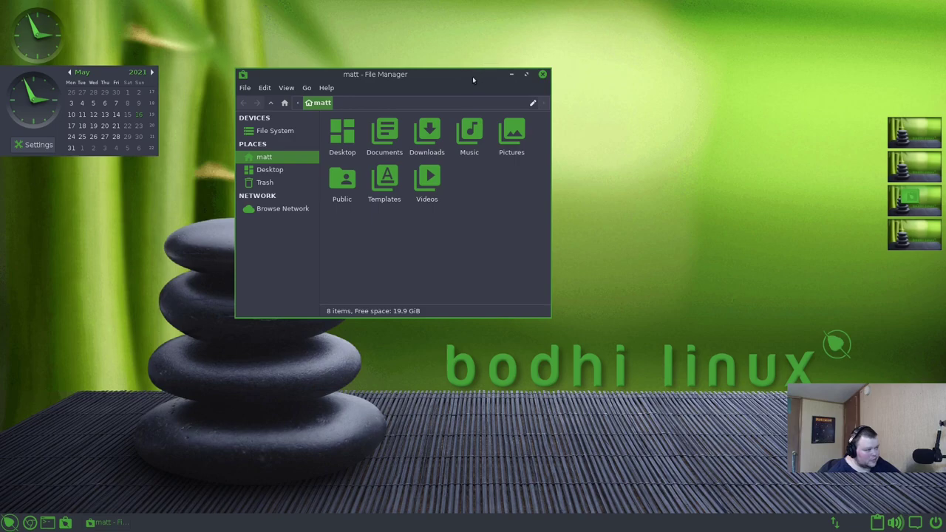
left_click_drag(472, 76, 493, 74)
left_click_drag(574, 69, 838, 33)
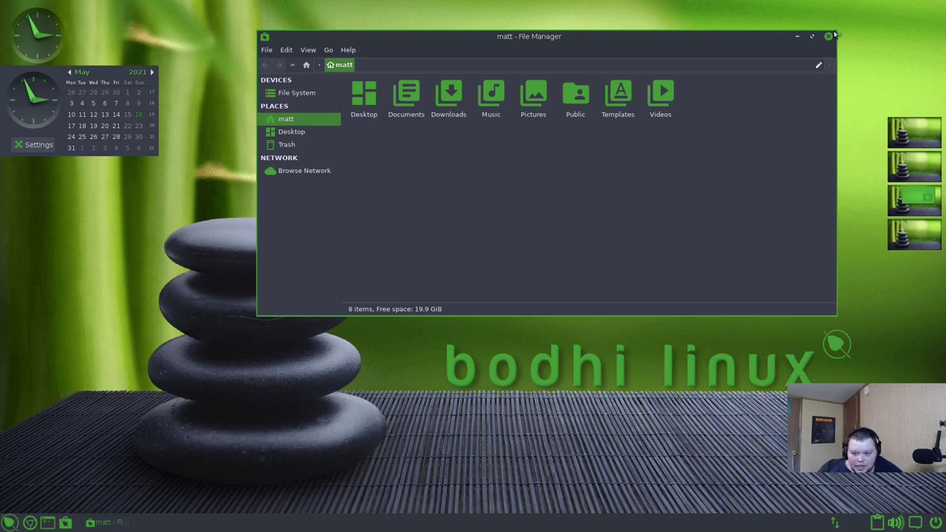
mouse_move(833, 33)
left_mouse_down()
mouse_move(714, 91)
mouse_move(574, 139)
mouse_move(648, 80)
mouse_move(825, 36)
left_mouse_up()
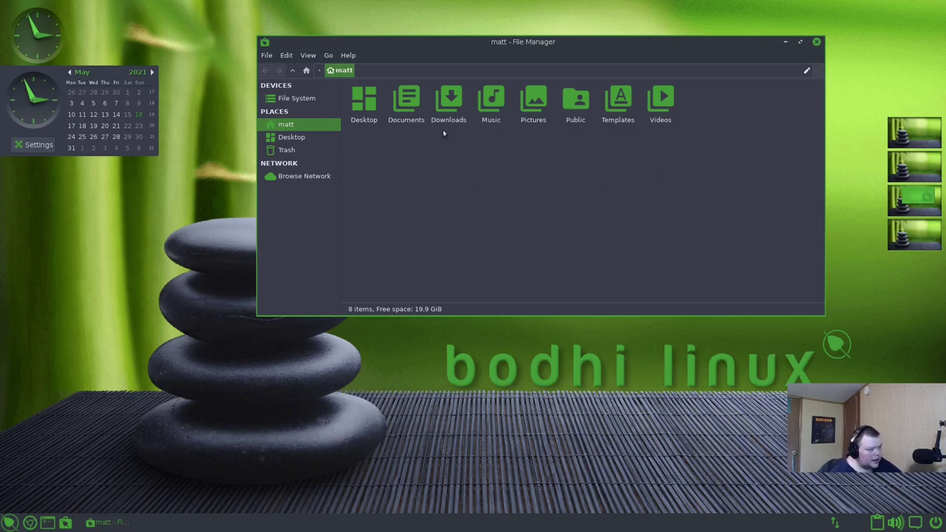
left_click_drag(560, 39, 487, 73)
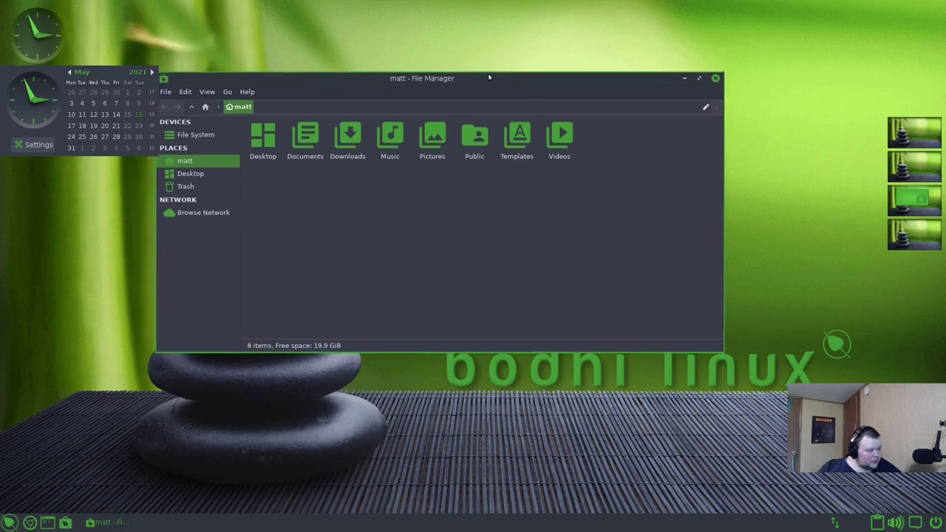
double_click(701, 79)
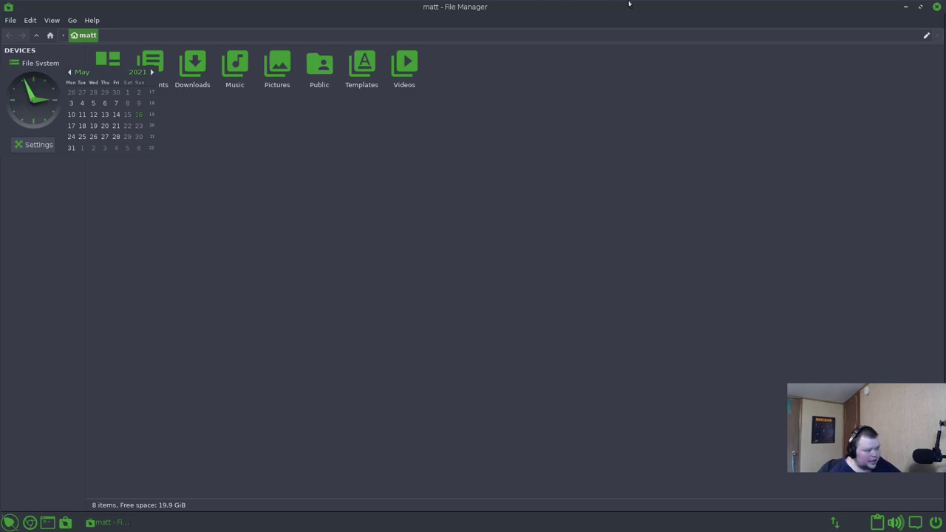
- Minimize Thunar and move the clock gadget to the Desktop Hover layer
left_click(909, 7)
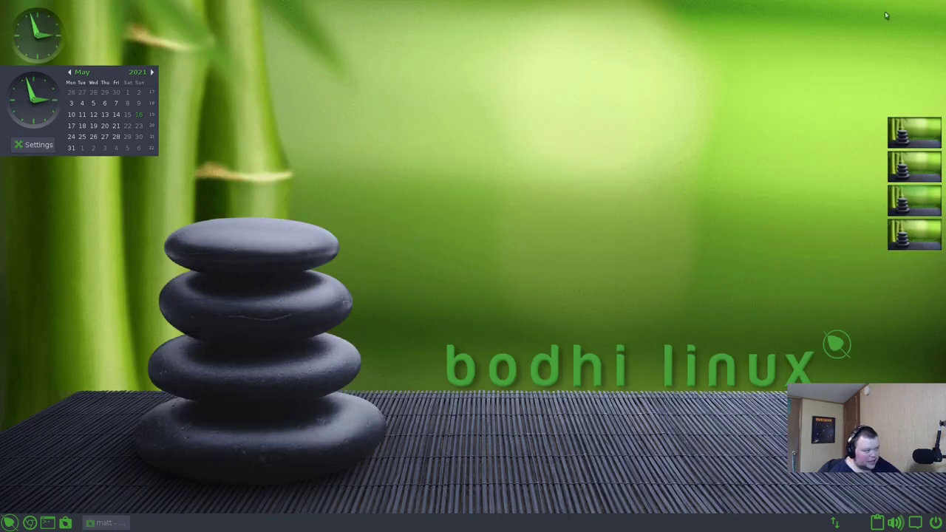
right_click(42, 51)
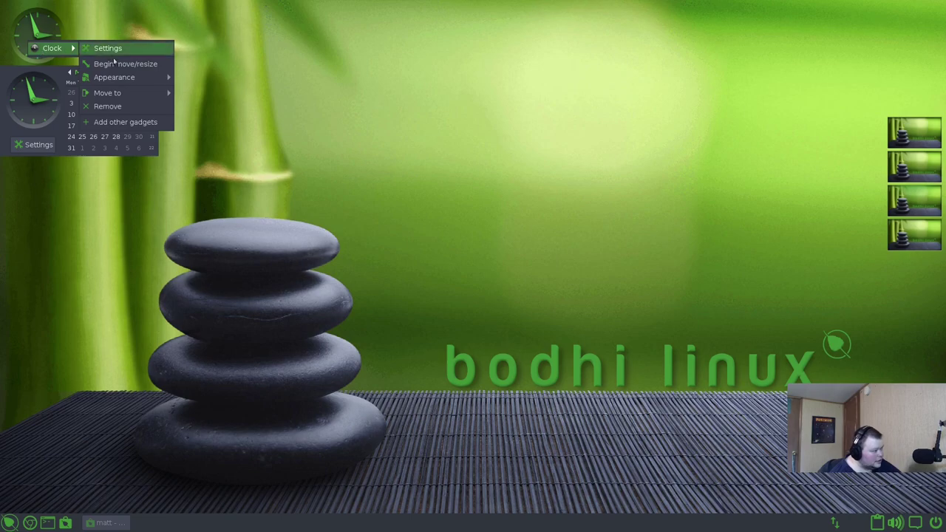
mouse_move(126, 97)
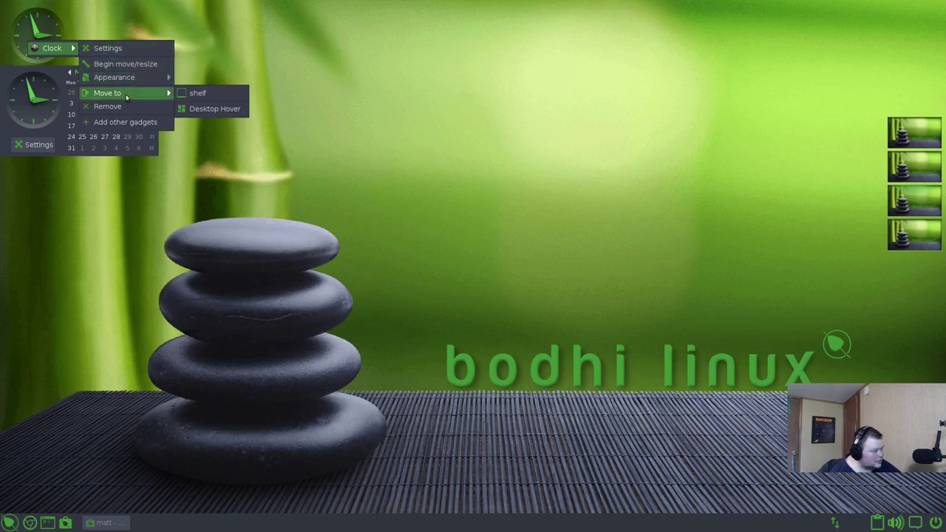
left_click(207, 110)
- Show the clock's calendar, then restore Thunar as a normal-sized window
left_click(46, 41)
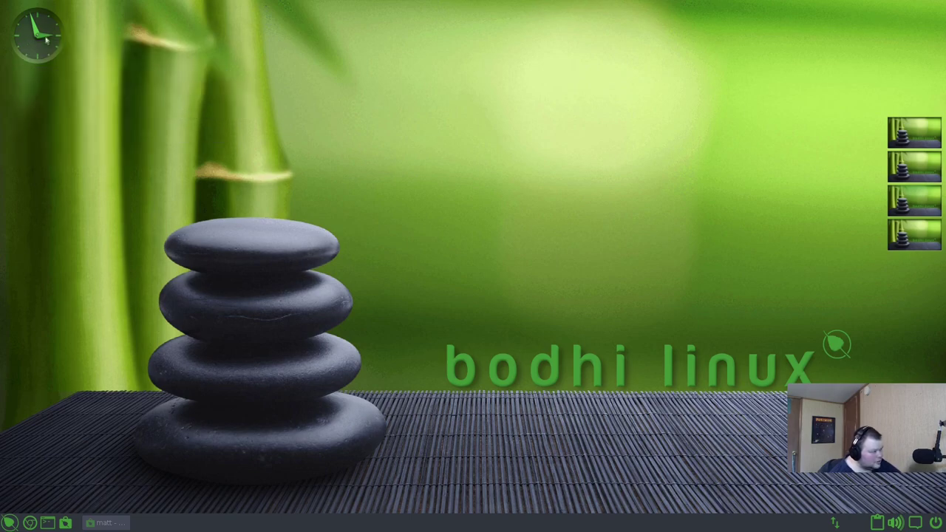
left_click(97, 523)
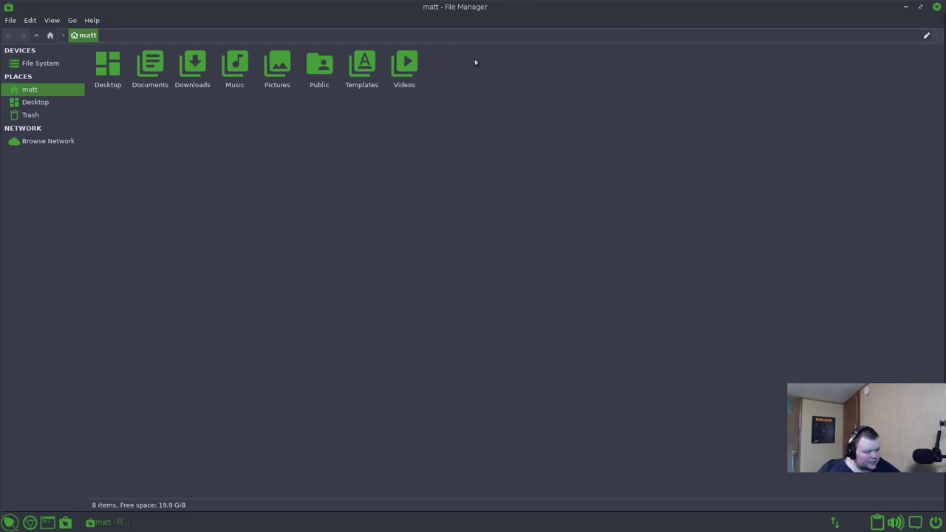
left_click(921, 8)
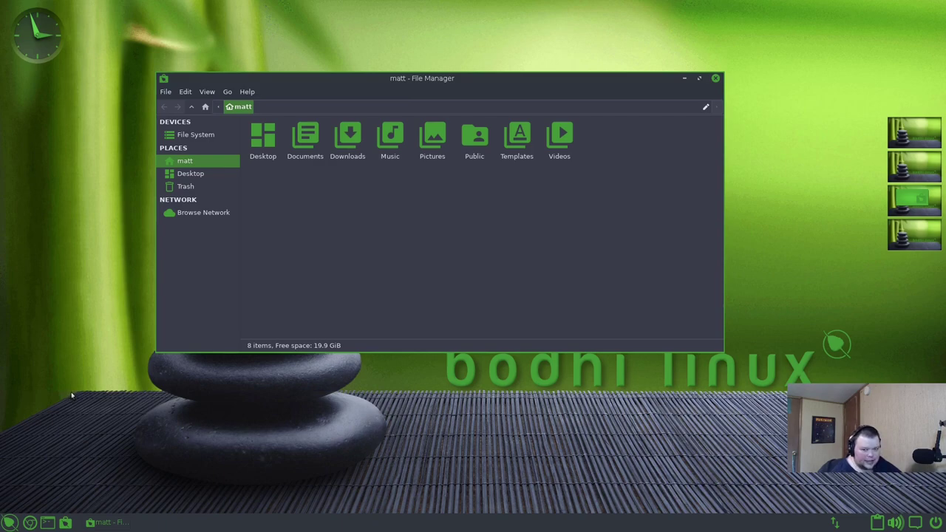
- Open the Bodhi main menu to Applications > Internet, listing Chromium, Discord, FileZilla, HexChat and Pidgin
left_click(8, 521)
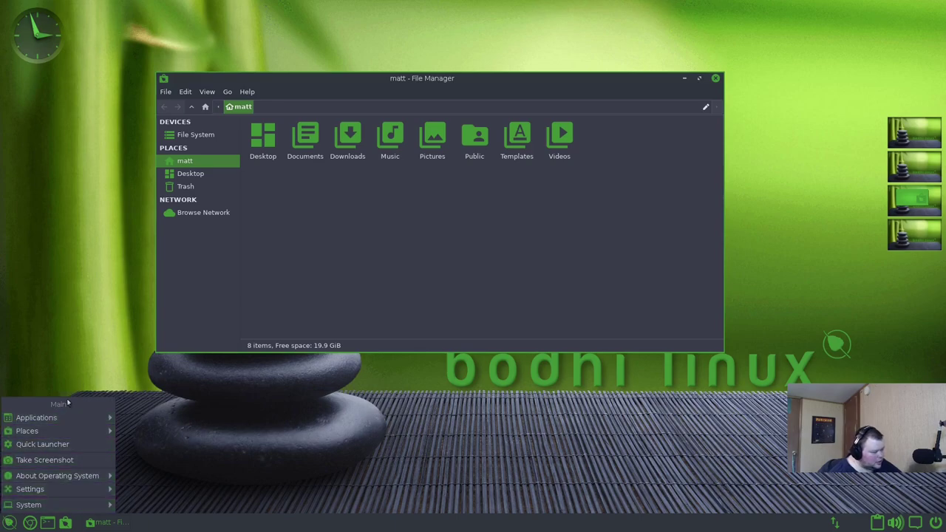
mouse_move(59, 420)
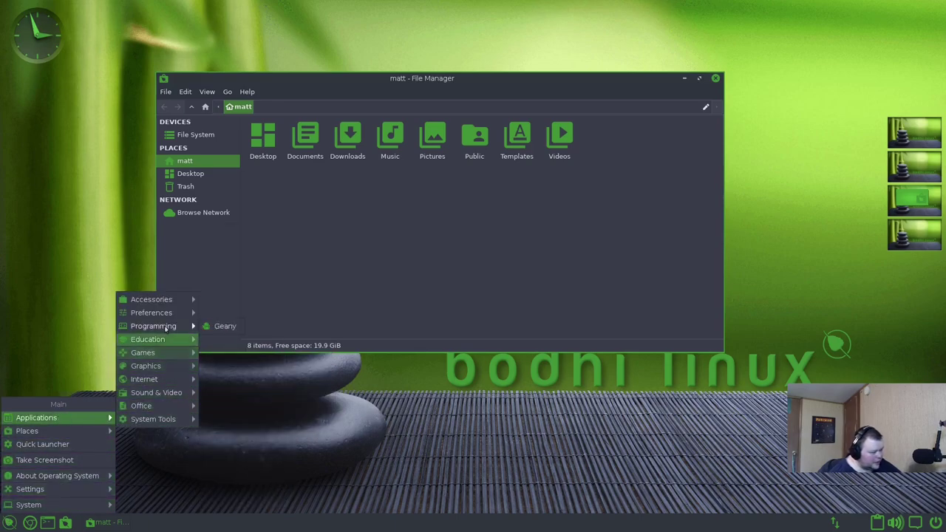
mouse_move(169, 304)
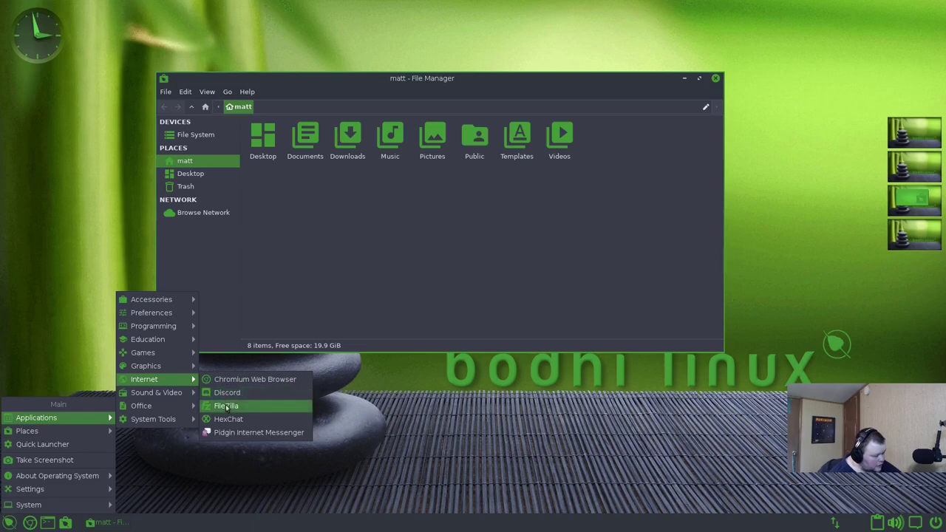
- Browse the Applications submenus down to System Tools, showing AppCenter, Synaptic, Htop and Timeshift
mouse_move(169, 397)
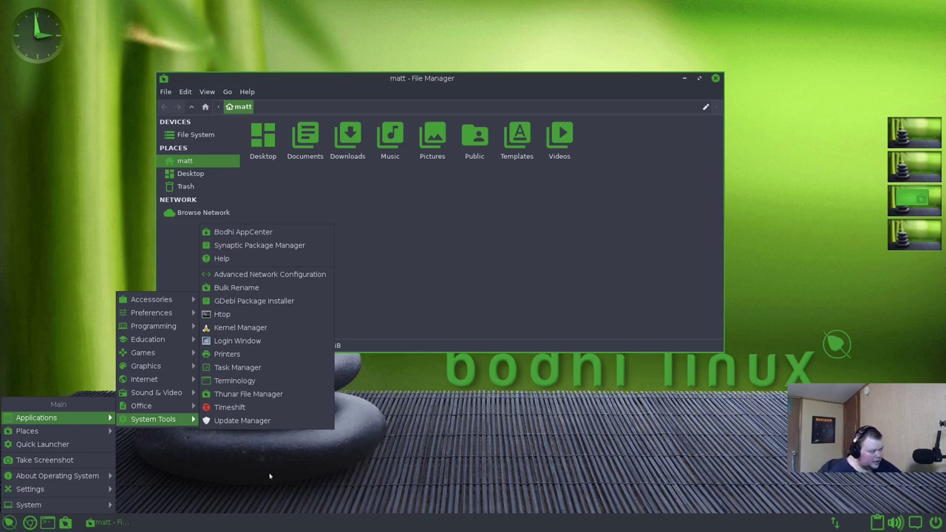
left_click(262, 476)
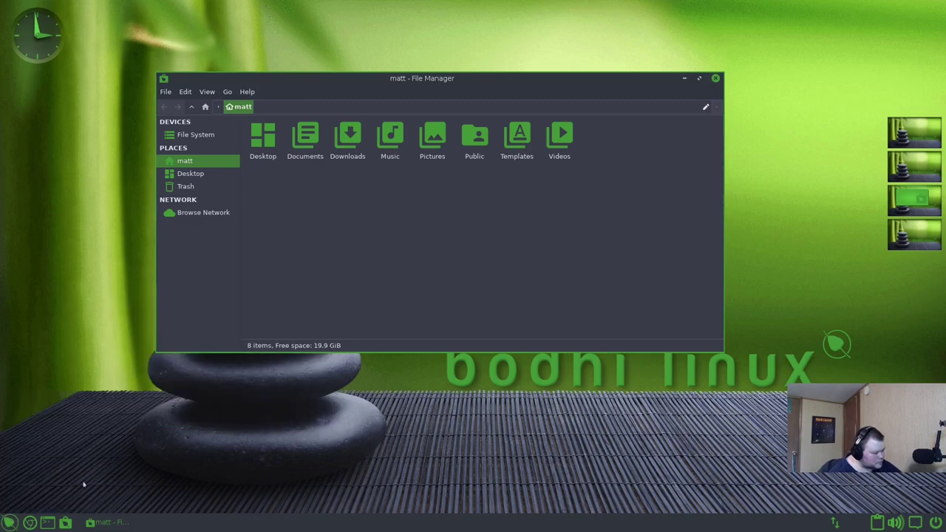
left_click(9, 523)
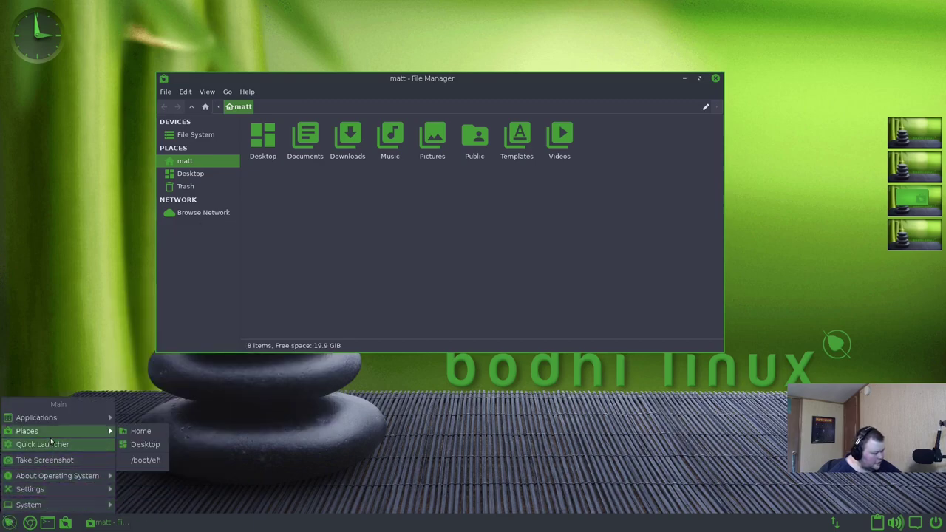
mouse_move(57, 436)
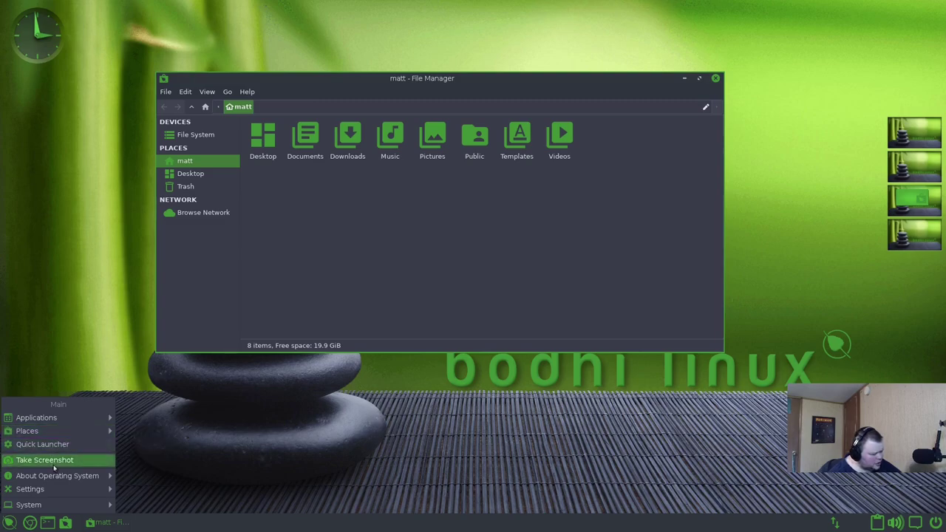
mouse_move(59, 478)
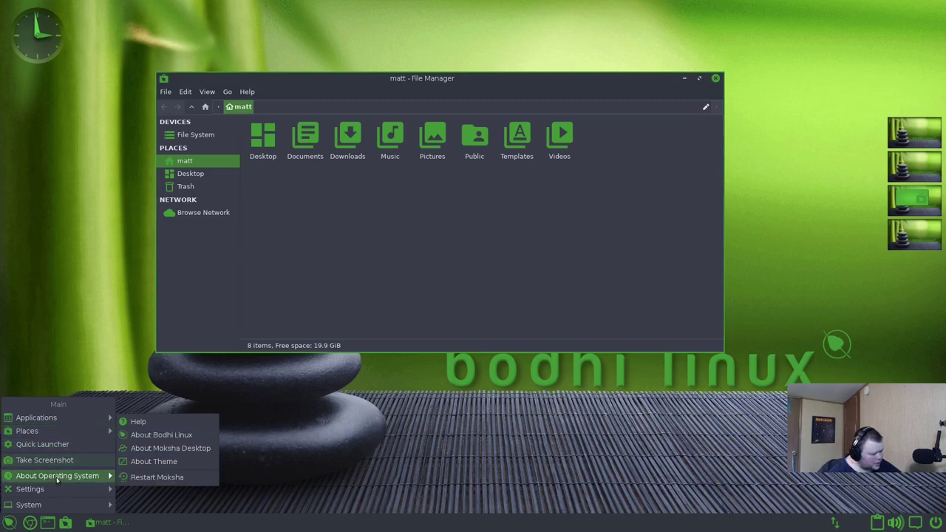
left_click(186, 447)
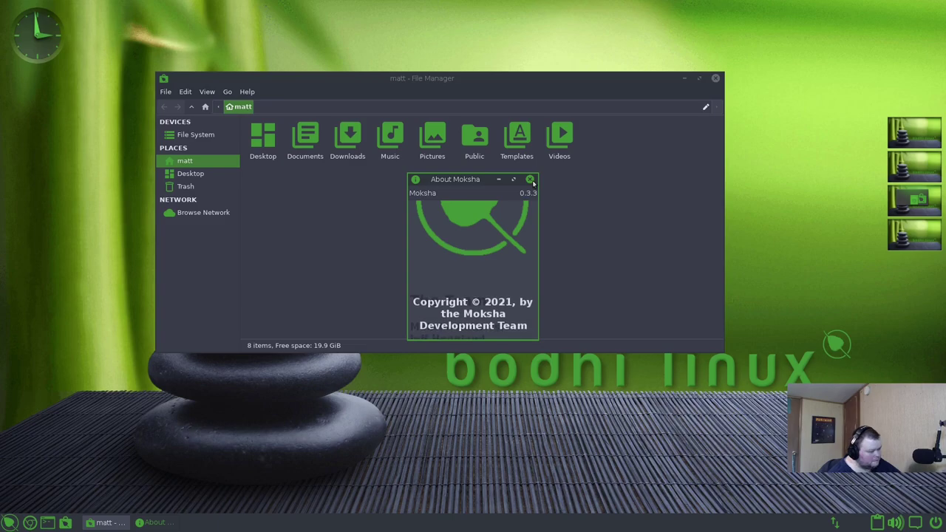
left_click(530, 180)
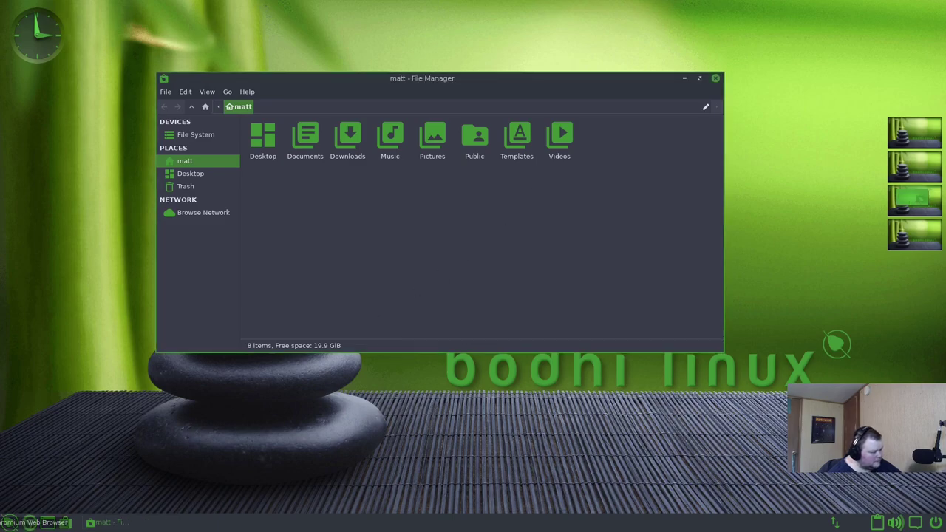
- Reopen the Bodhi main menu at Applications > System Tools, showing Bodhi AppCenter
left_click(10, 523)
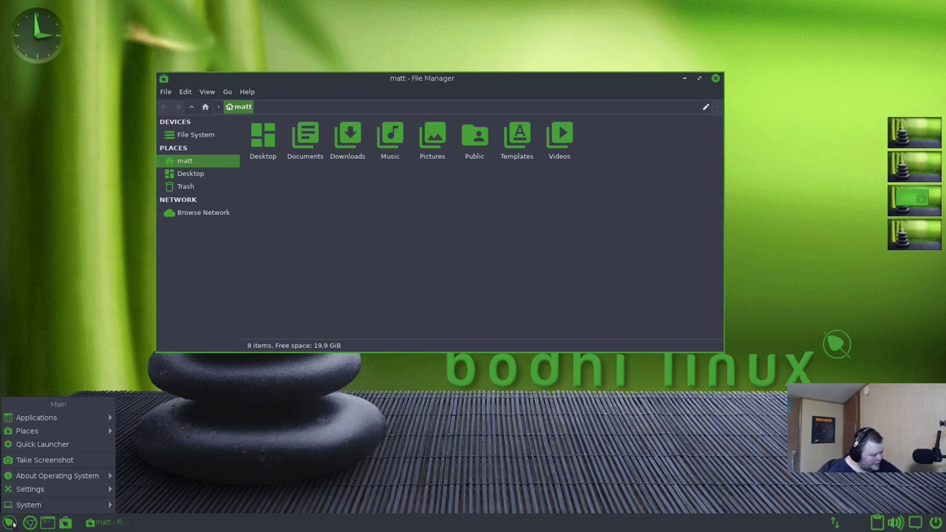
left_click(12, 524)
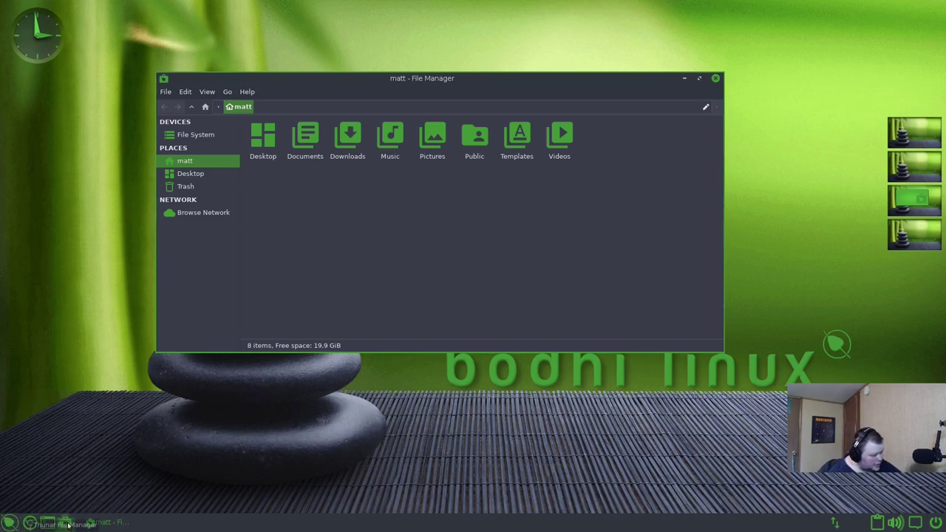
left_click(8, 524)
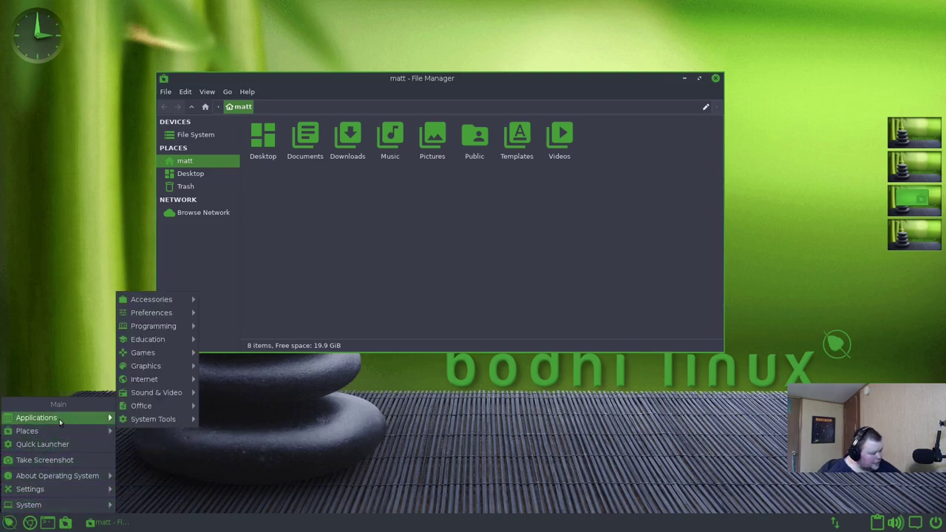
mouse_move(155, 420)
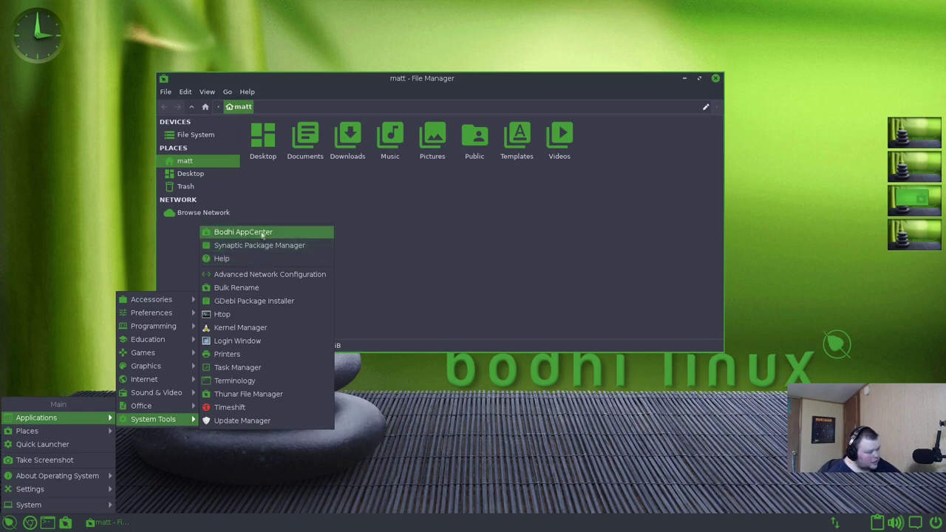
- Launch Bodhi AppCenter and adjust the browser and file manager window positions
left_click(262, 234)
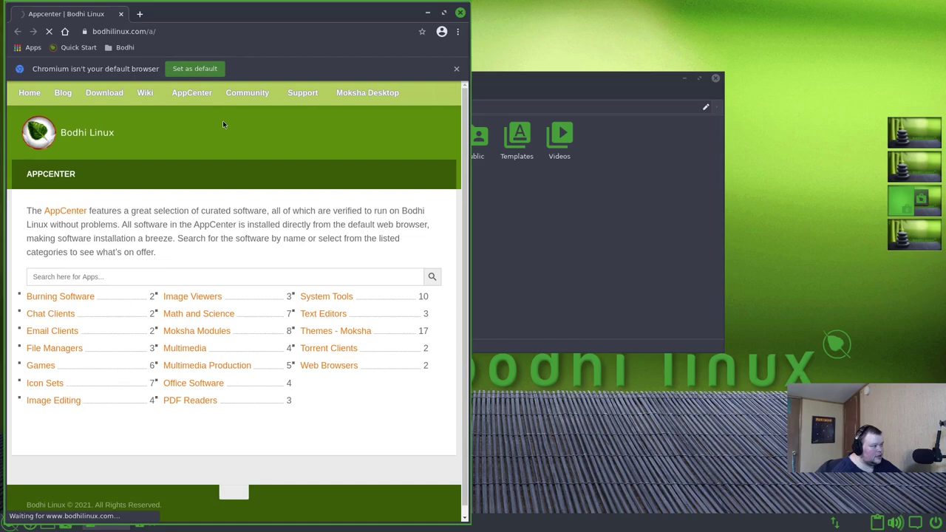
mouse_move(233, 105)
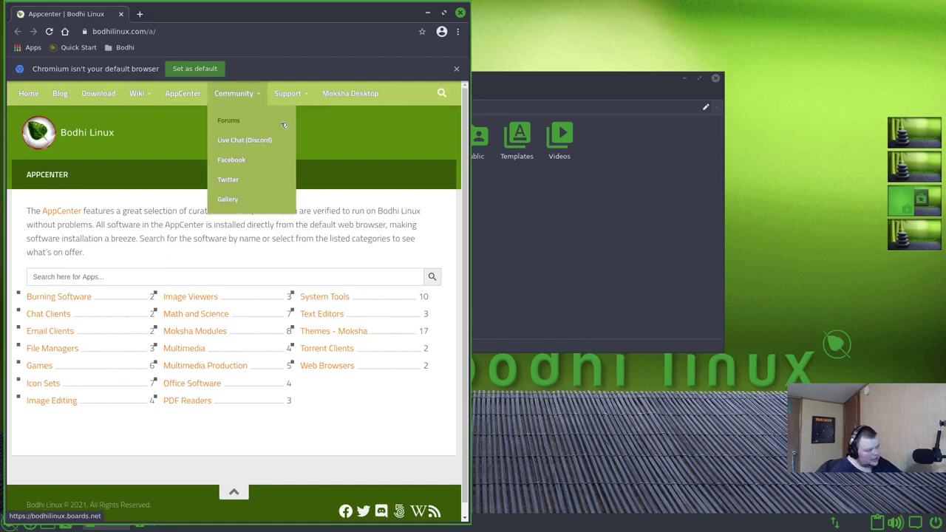
left_click_drag(429, 19, 750, 75)
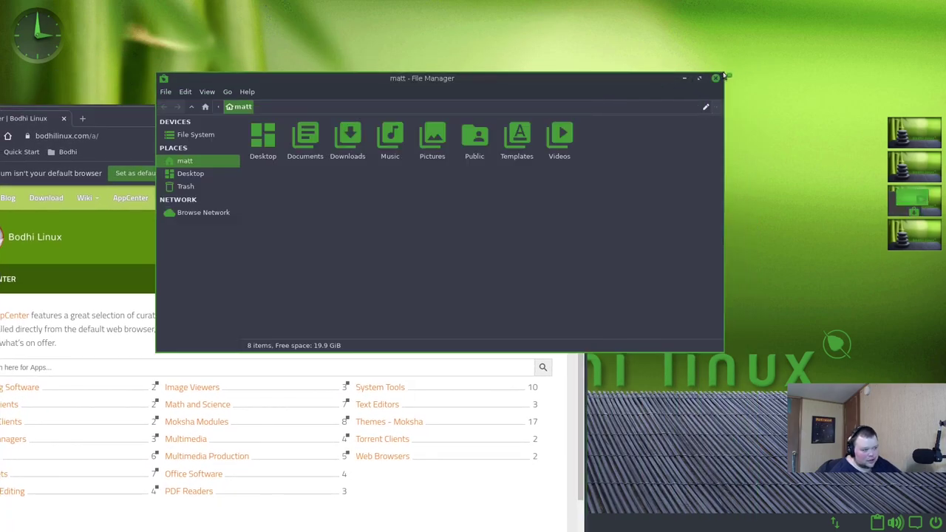
left_click_drag(726, 74, 746, 67)
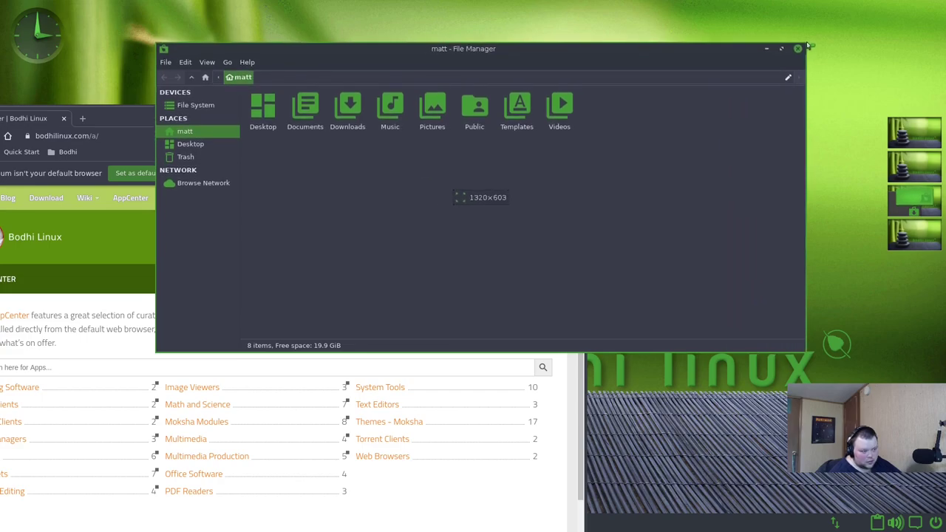
mouse_move(809, 45)
left_mouse_down()
mouse_move(790, 51)
mouse_move(811, 47)
left_mouse_up()
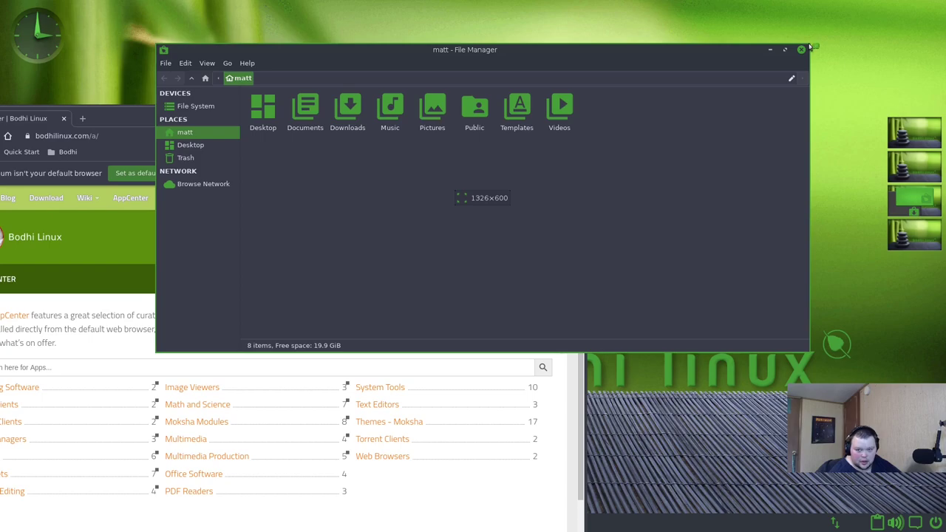
- Bring the AppCenter browser to the front, reposition it and enlarge it to show every category
left_click_drag(809, 45, 810, 47)
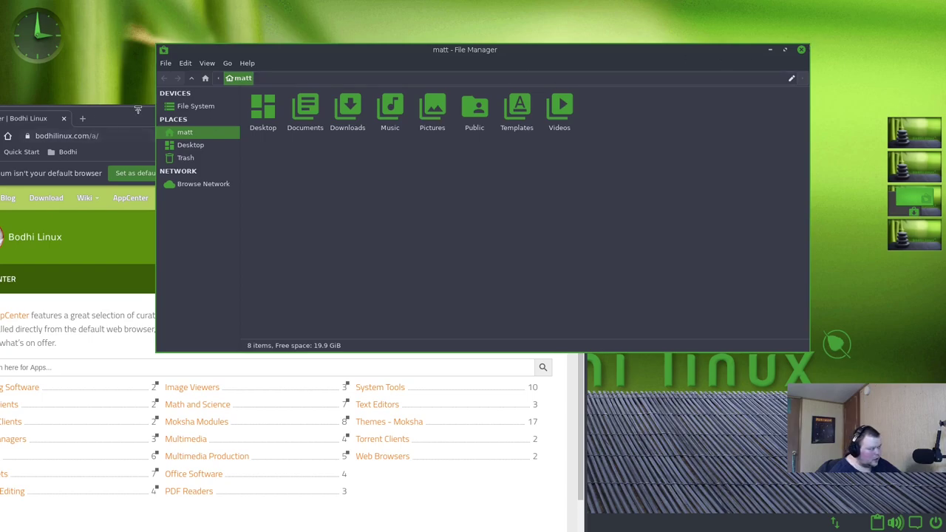
left_click_drag(139, 109, 371, 52)
left_click_drag(811, 46, 844, 27)
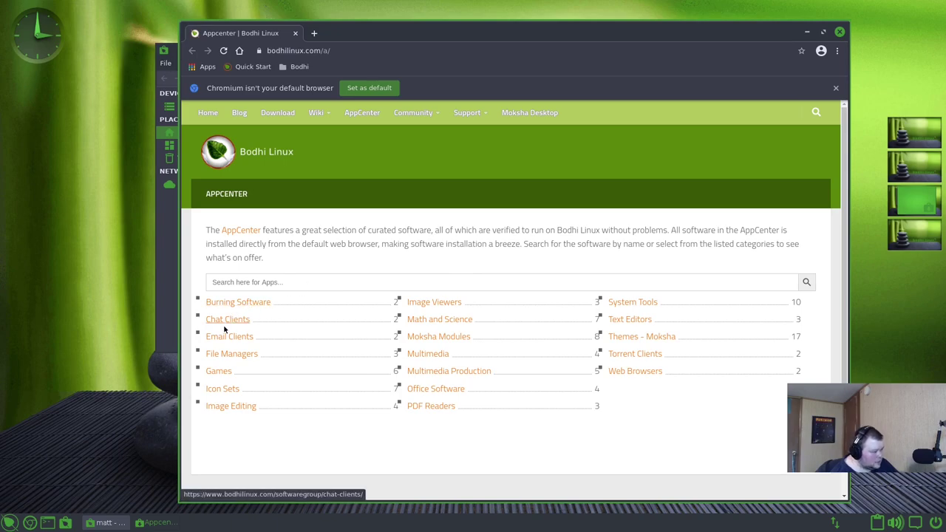
- Open Nautilus under the File Managers category and start its install
left_click(229, 355)
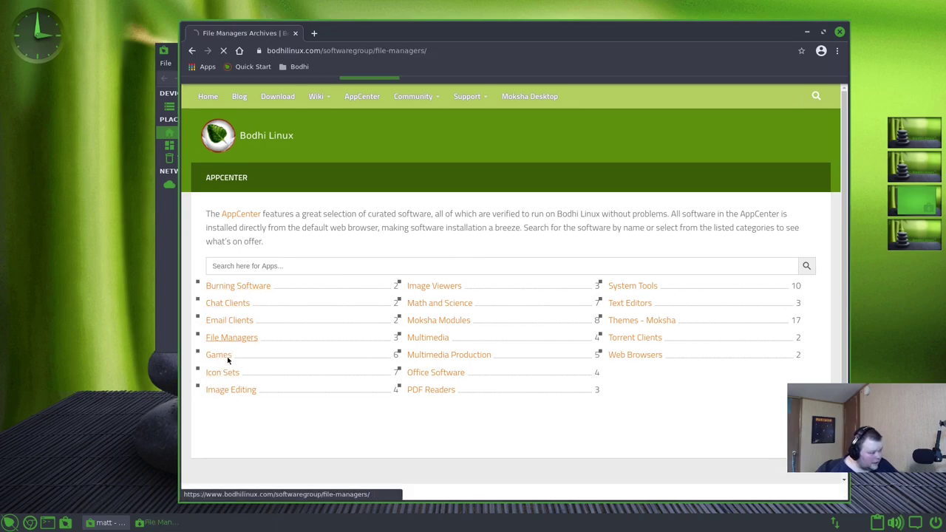
scroll(315, 333, "down", 1)
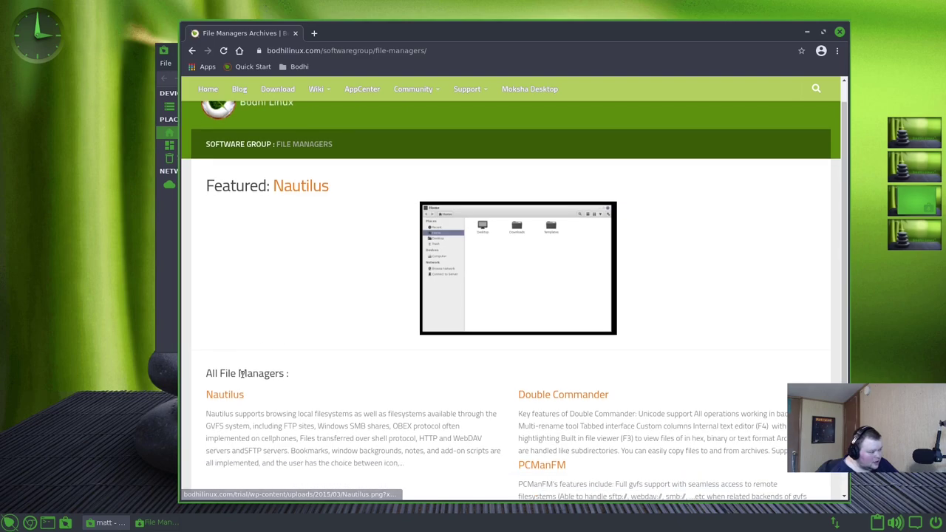
left_click(231, 398)
left_click(238, 386)
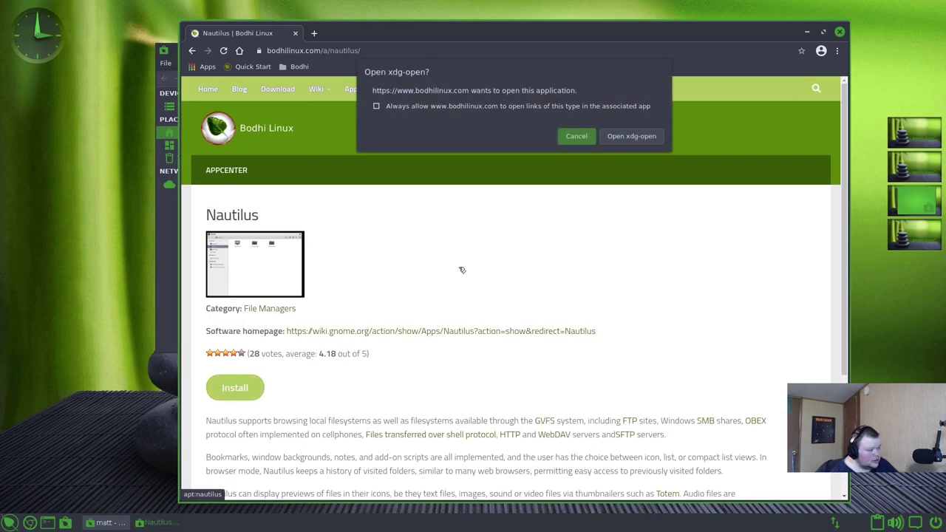
- Let xdg-open launch the installer, confirm installing nautilus and authenticate with the account password
left_click(627, 136)
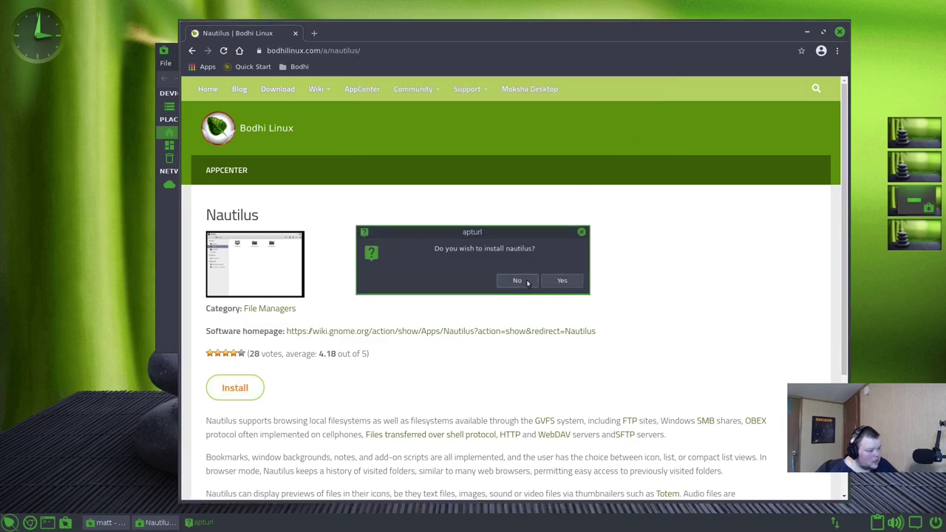
left_click(563, 281)
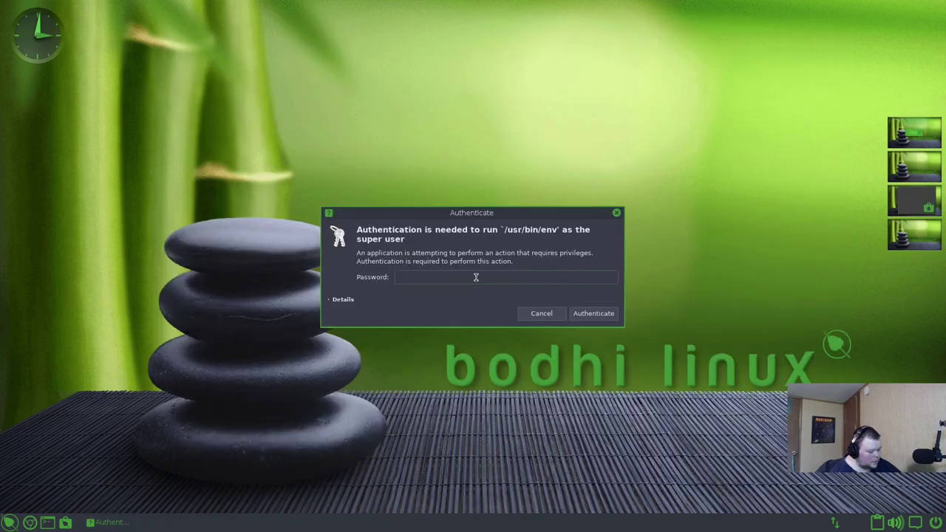
type("**")
key("Return")
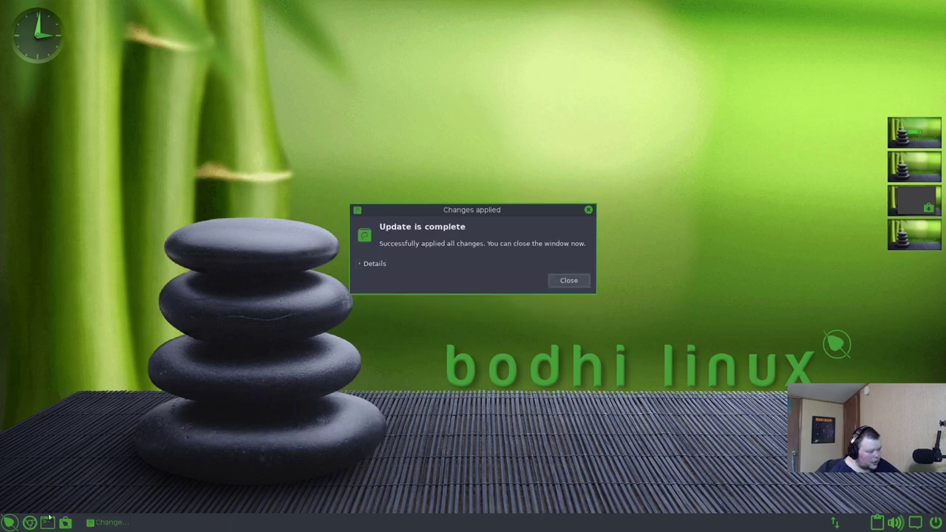
- Dismiss the update notice, launch Bodhi AppCenter from System Tools, and browse the Games category
left_click(569, 281)
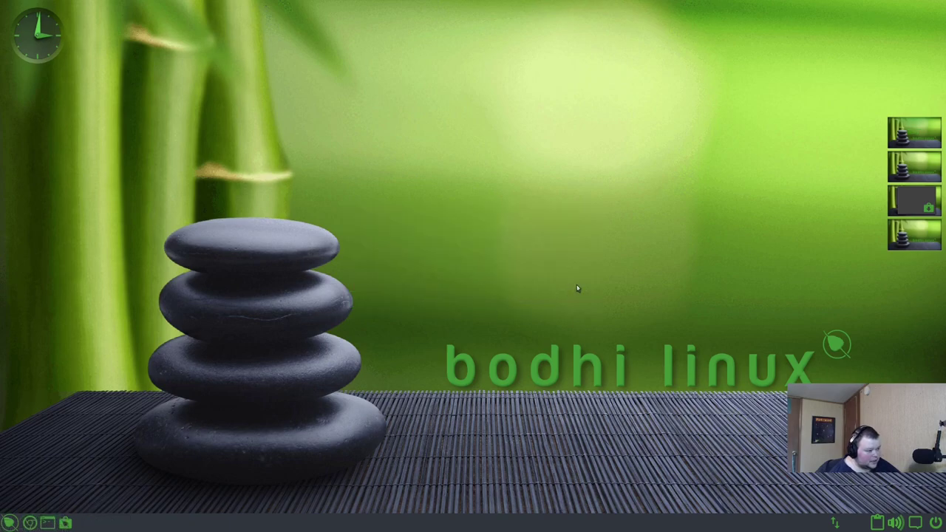
left_click(8, 523)
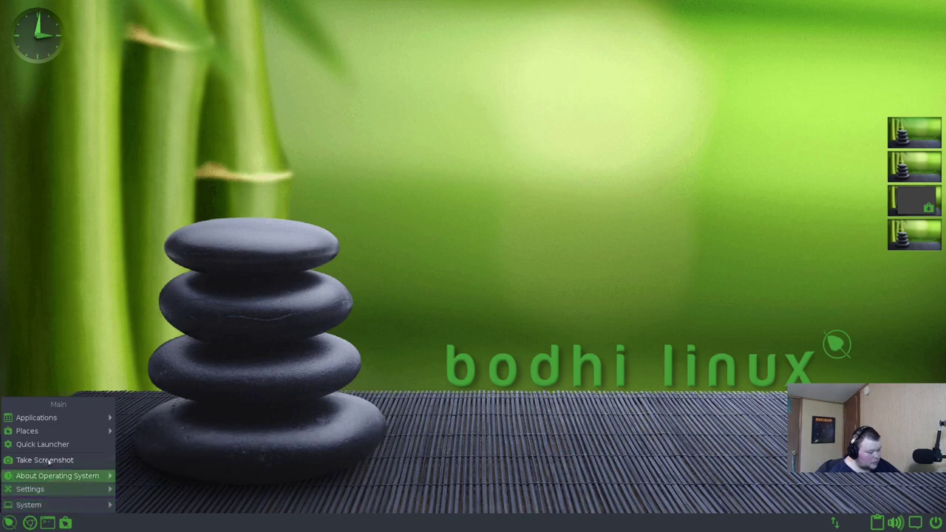
mouse_move(64, 433)
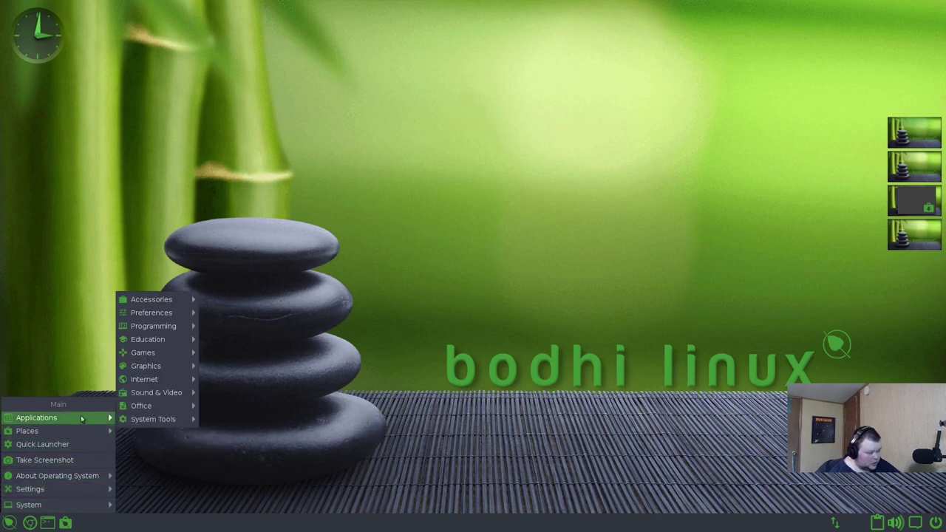
mouse_move(151, 426)
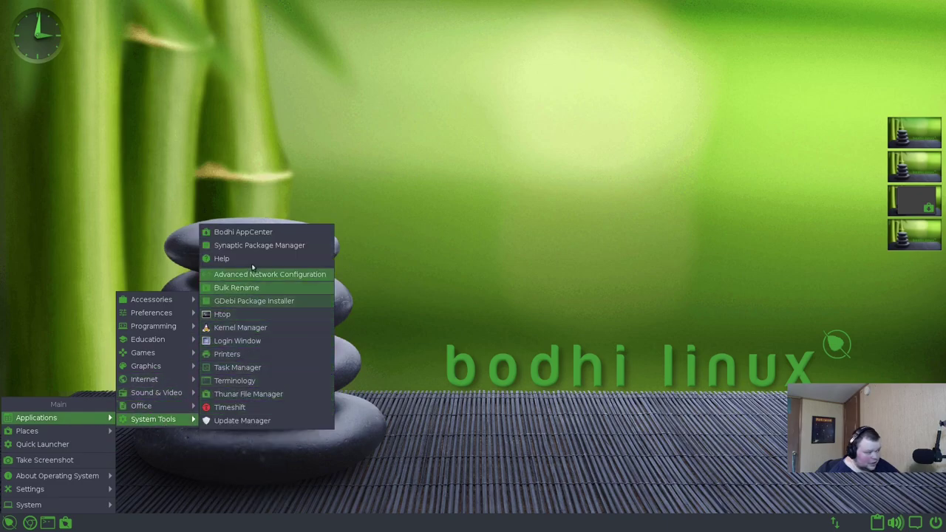
left_click(262, 232)
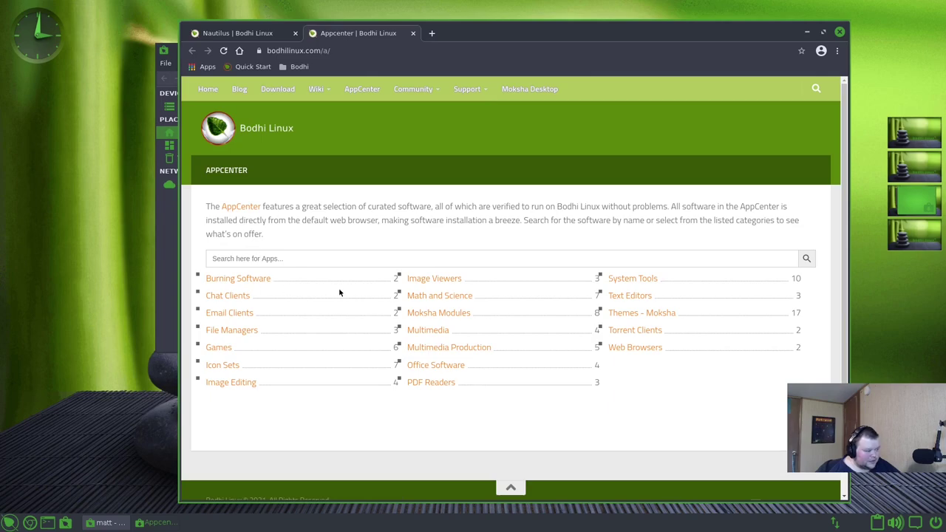
left_click(219, 348)
scroll(347, 321, "down", 5)
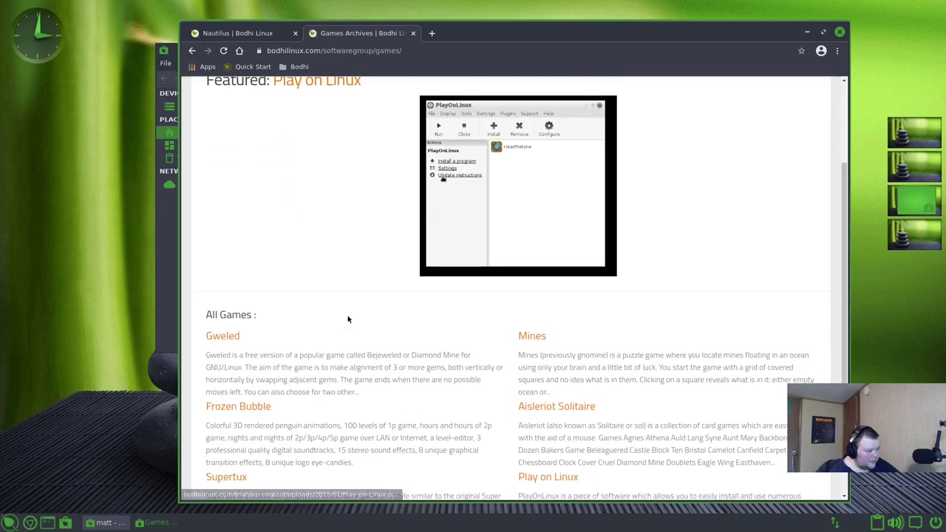
scroll(348, 313, "down", 1)
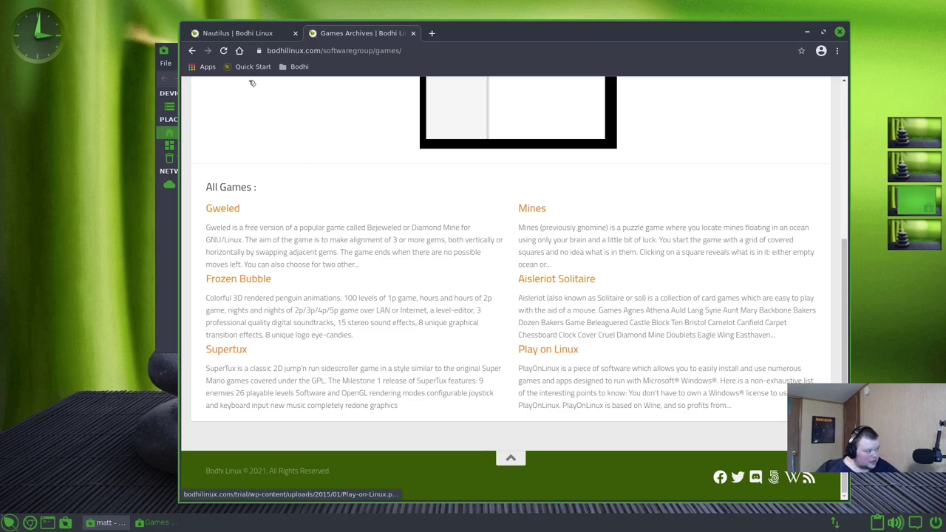
- Attempt to install the Forecasts Moksha module, confirm it's already installed, and return to Moksha Modules
left_click(192, 51)
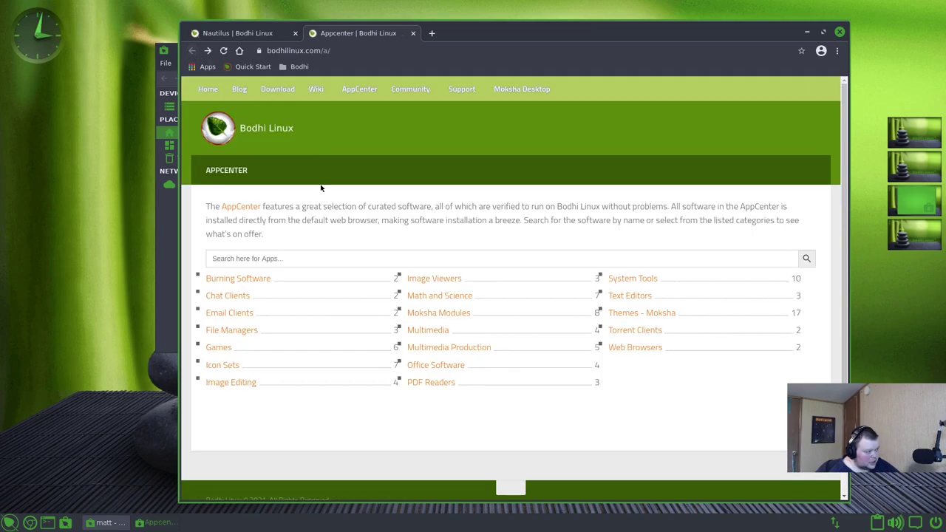
left_click(441, 313)
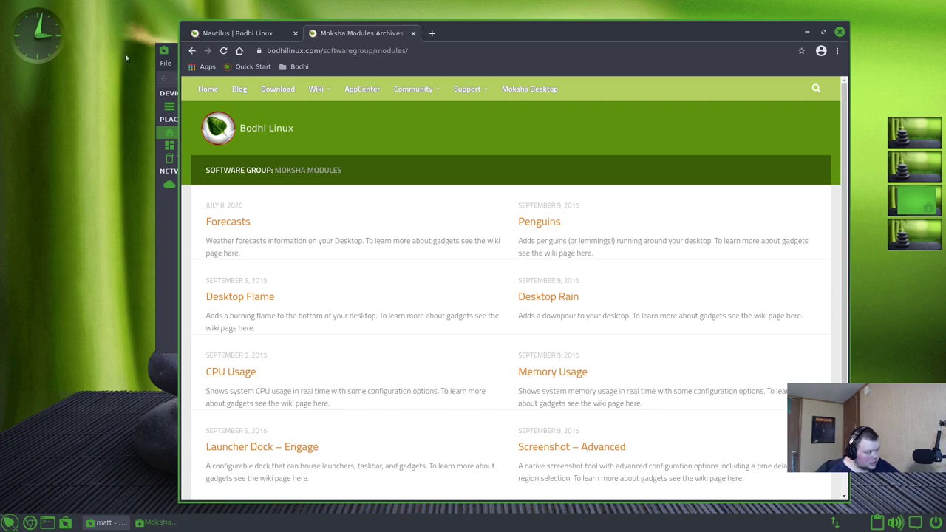
left_click(238, 223)
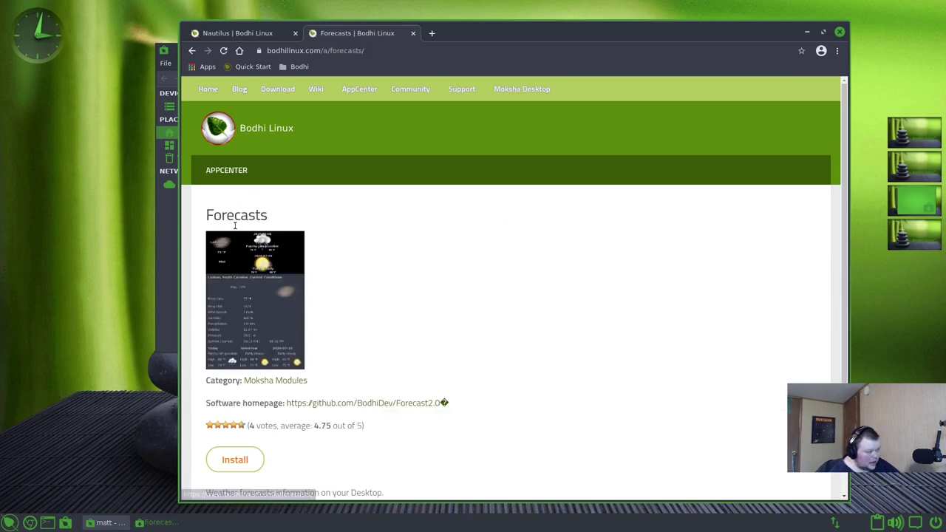
left_click(242, 458)
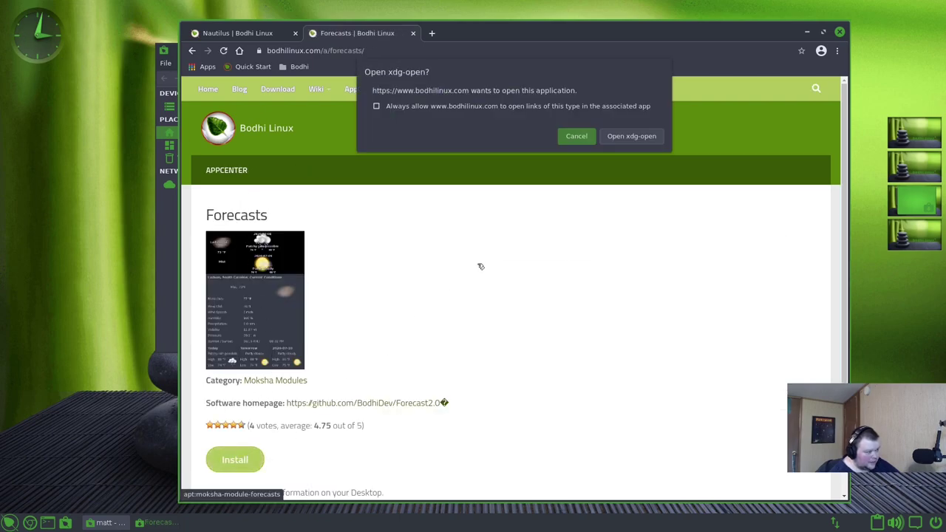
left_click(638, 138)
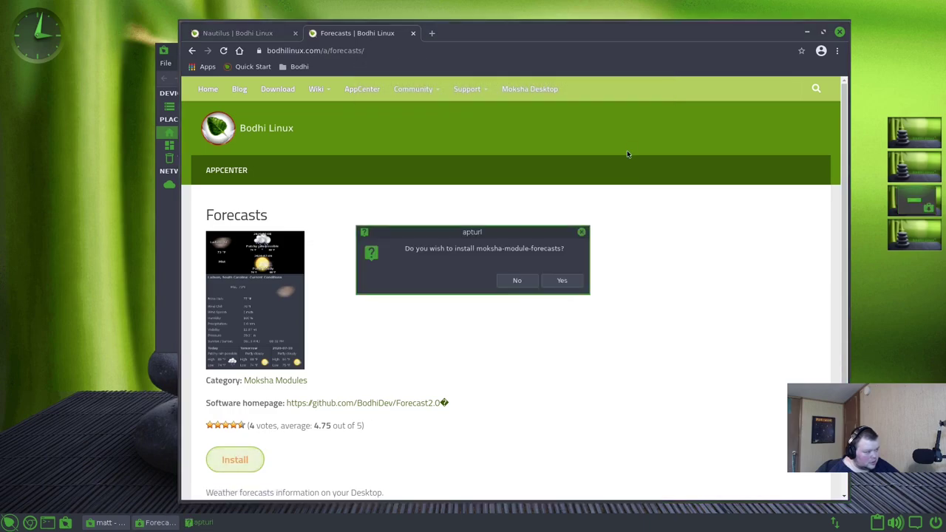
left_click(561, 280)
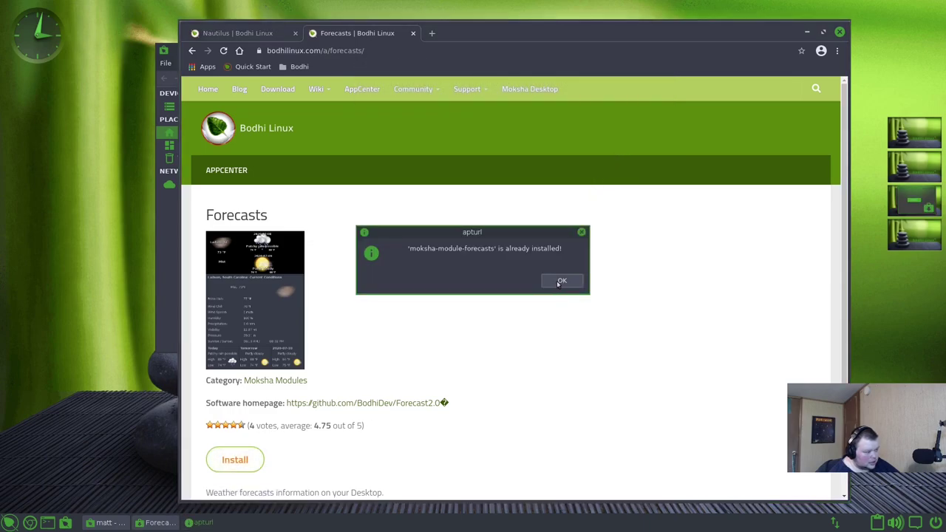
left_click(562, 280)
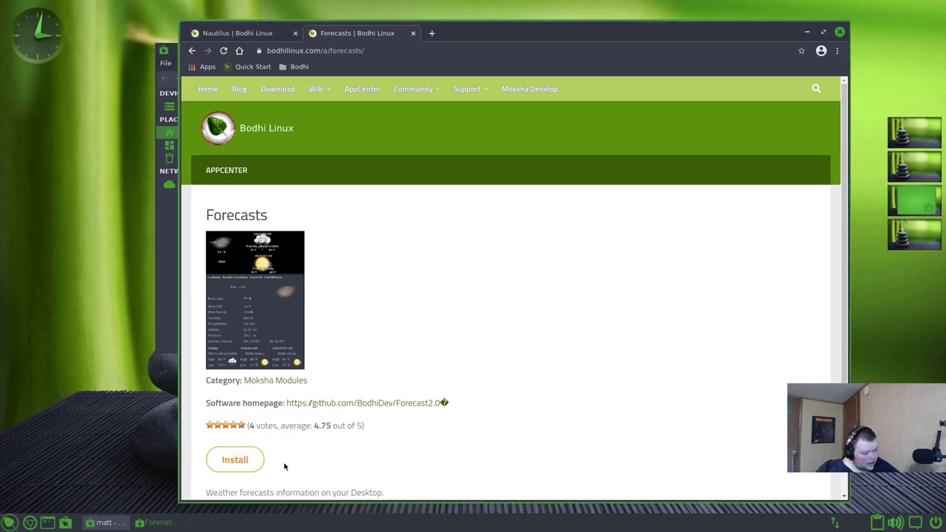
left_click(192, 51)
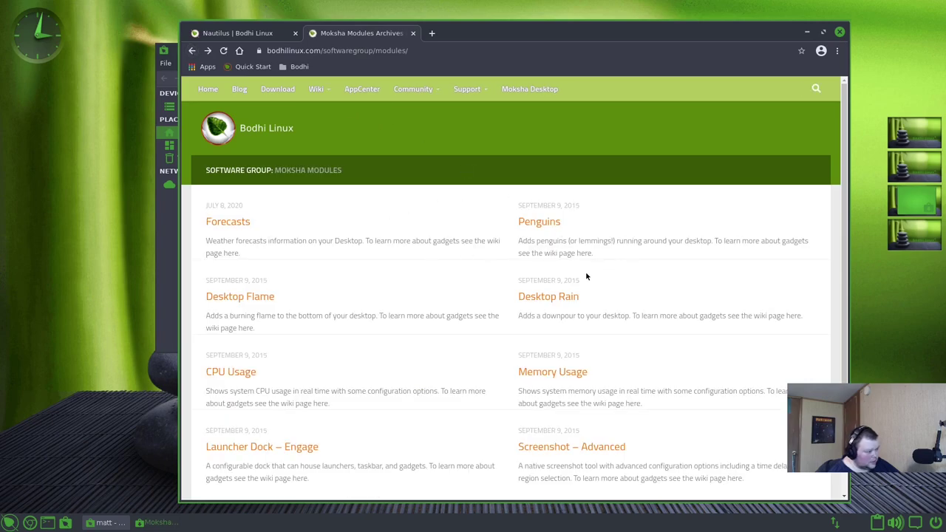
scroll(423, 331, "down", 1)
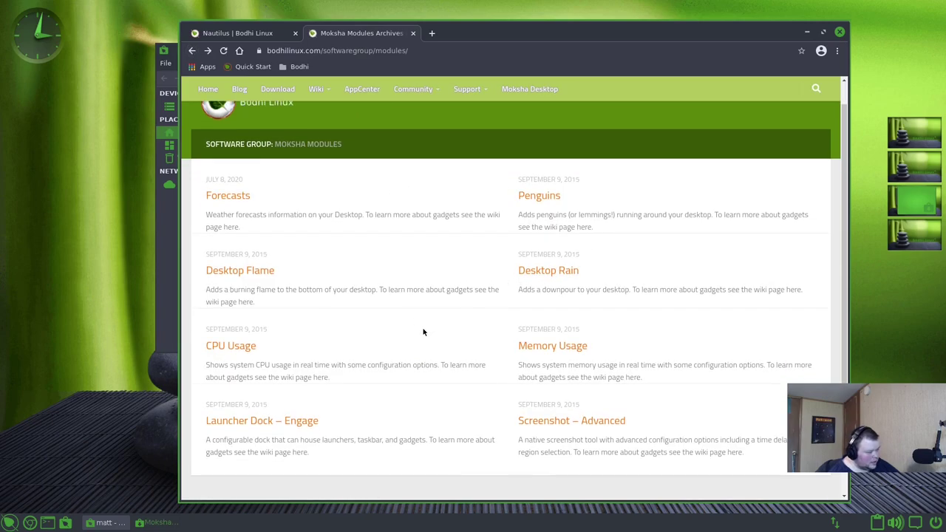
- Open the Moksha Settings panel and close the browser and file manager windows
left_click(42, 175)
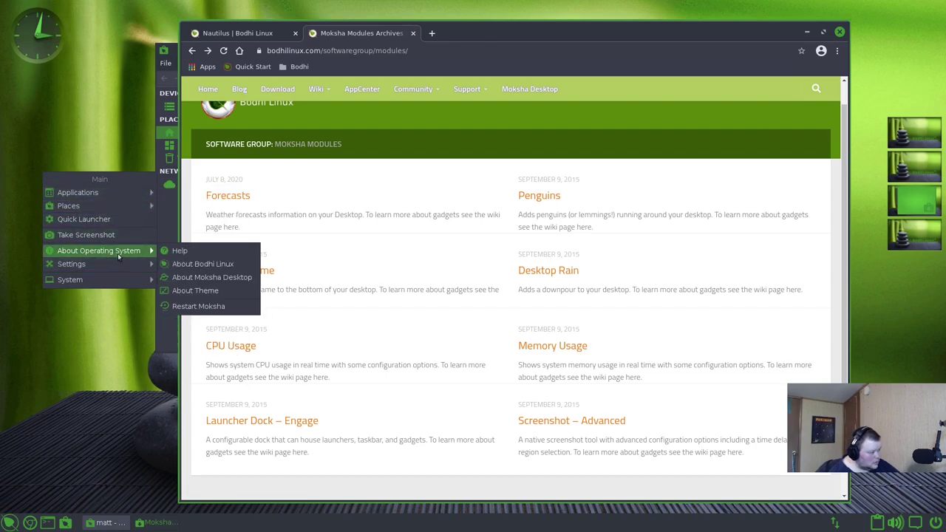
mouse_move(118, 268)
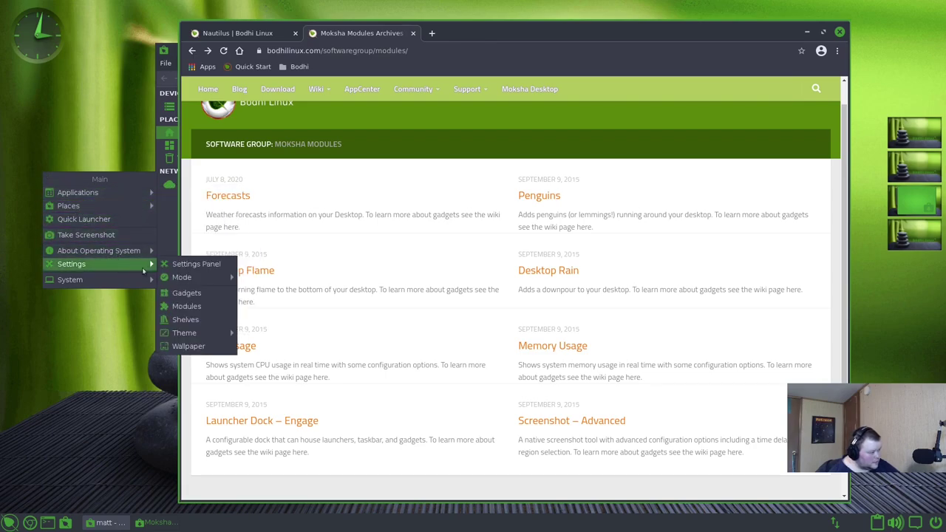
left_click(191, 266)
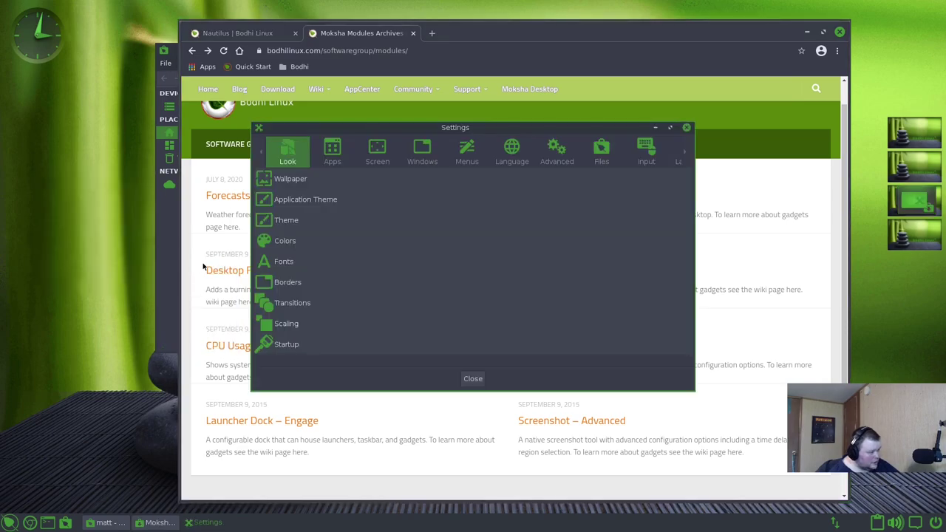
left_click_drag(487, 132, 510, 129)
left_click(841, 32)
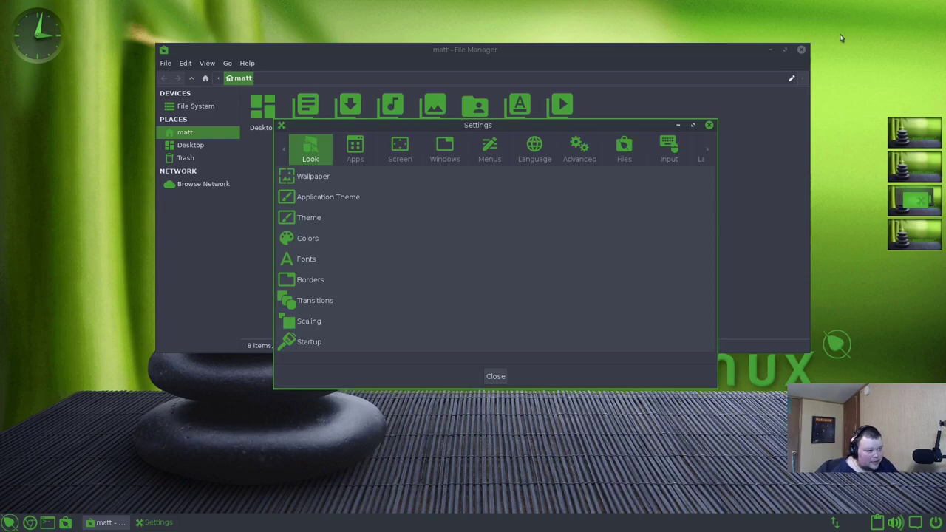
left_click(726, 52)
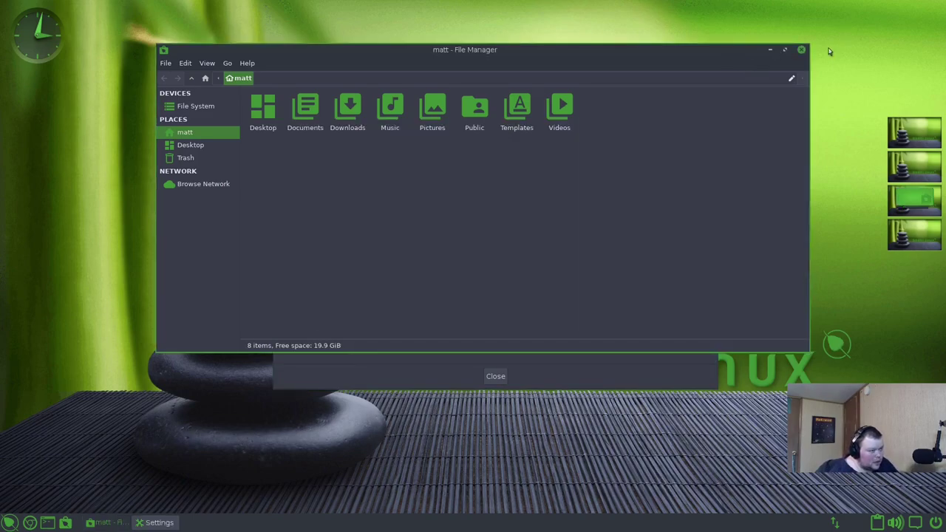
left_click(801, 51)
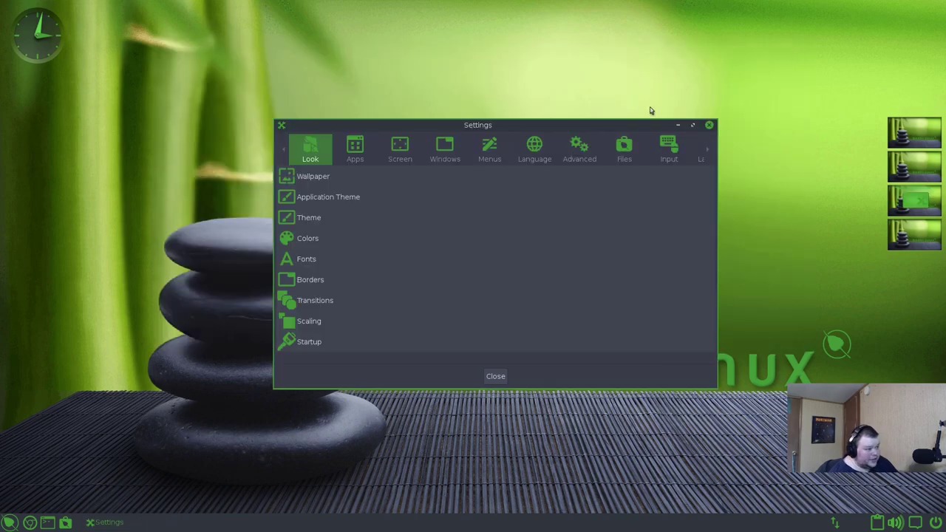
left_click_drag(639, 127, 647, 113)
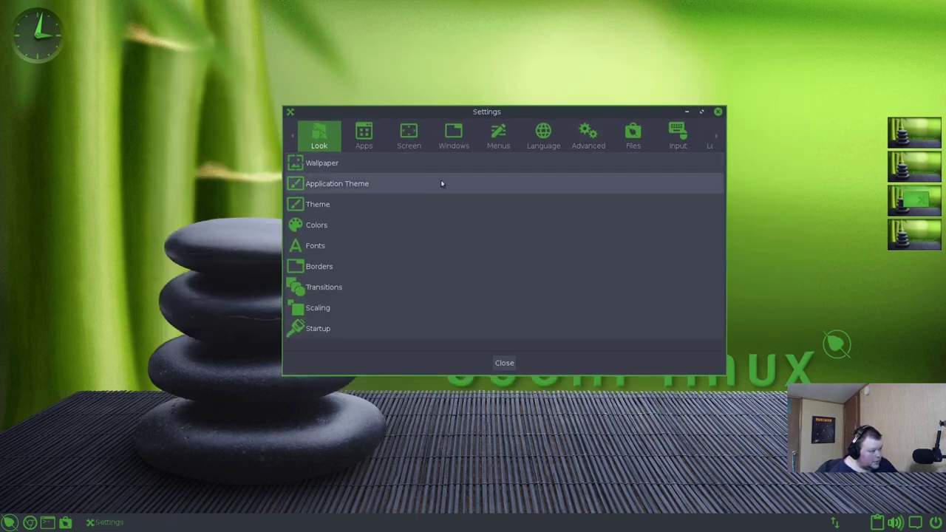
- Open Wallpaper Settings over the Settings window and enlarge it to show the bamboo wallpaper
left_click(414, 162)
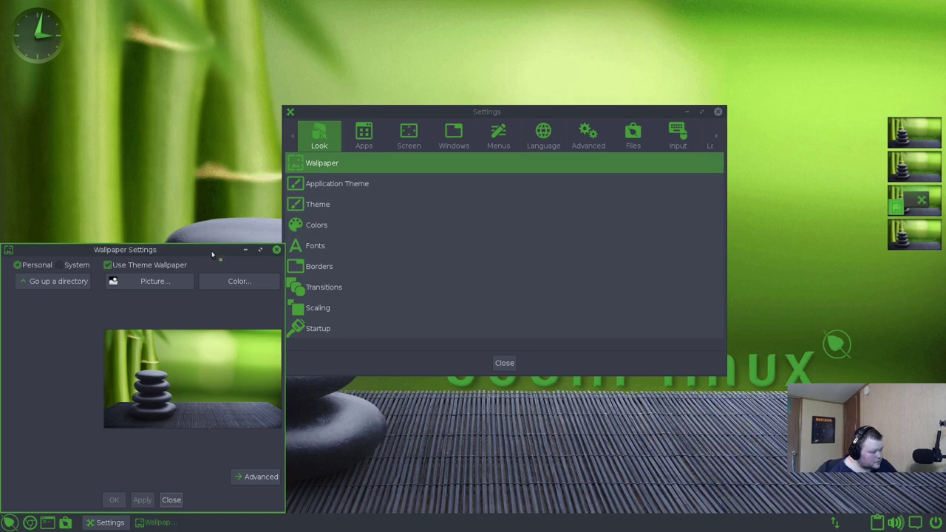
left_click_drag(212, 250, 364, 145)
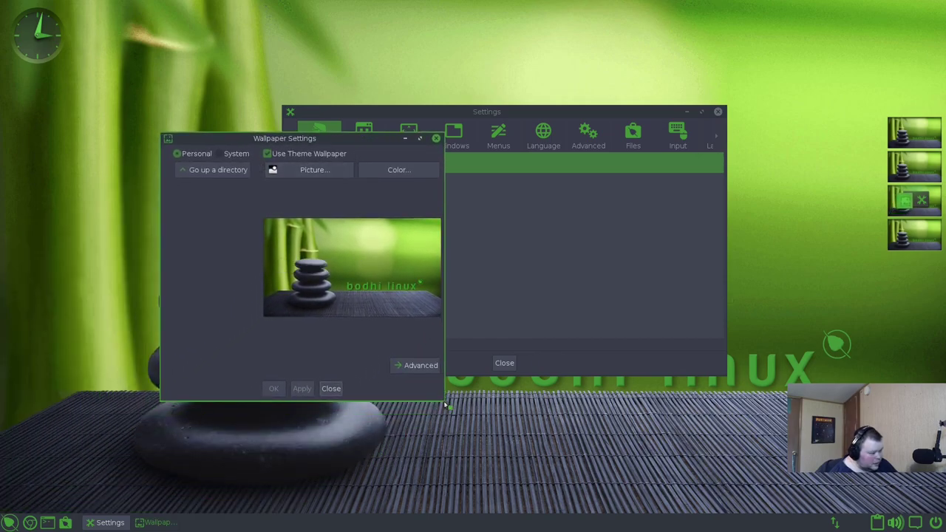
left_click_drag(446, 405, 671, 449)
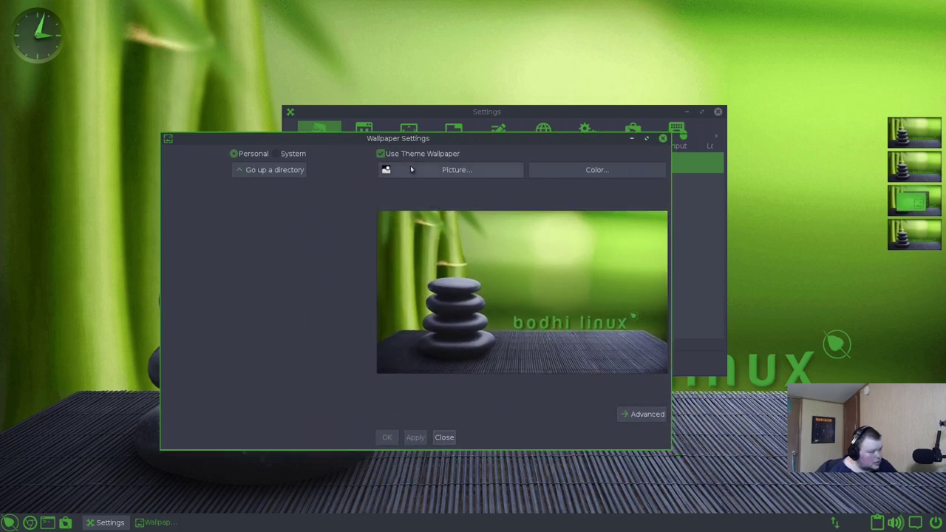
- Open Application Theme settings, try Ambiance, Arc, Arc-Dark and Arc-Darker, and apply Bling-GTK
left_click(663, 139)
left_click(306, 183)
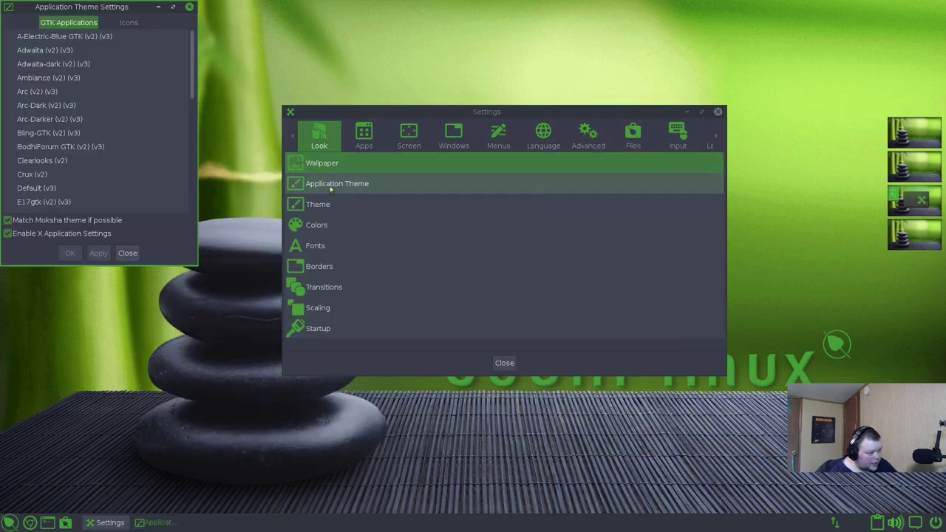
left_click_drag(116, 9, 341, 94)
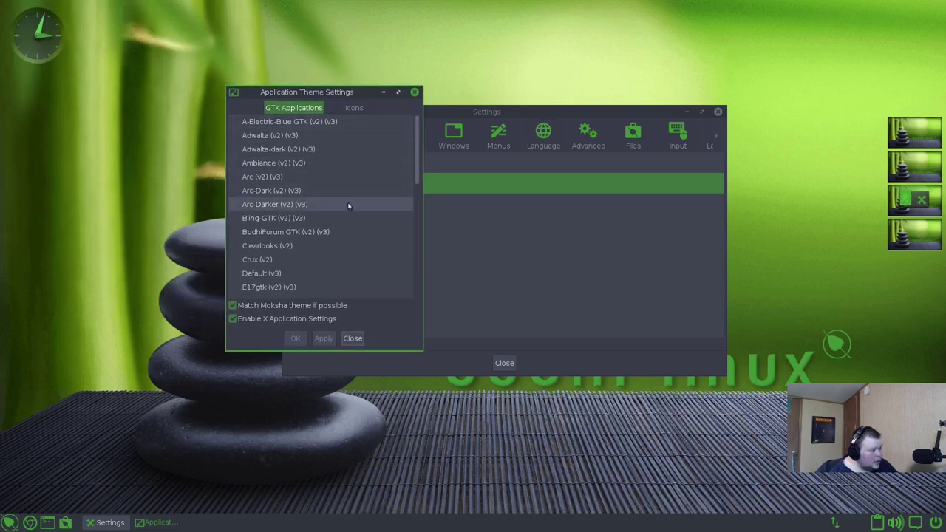
left_click(279, 166)
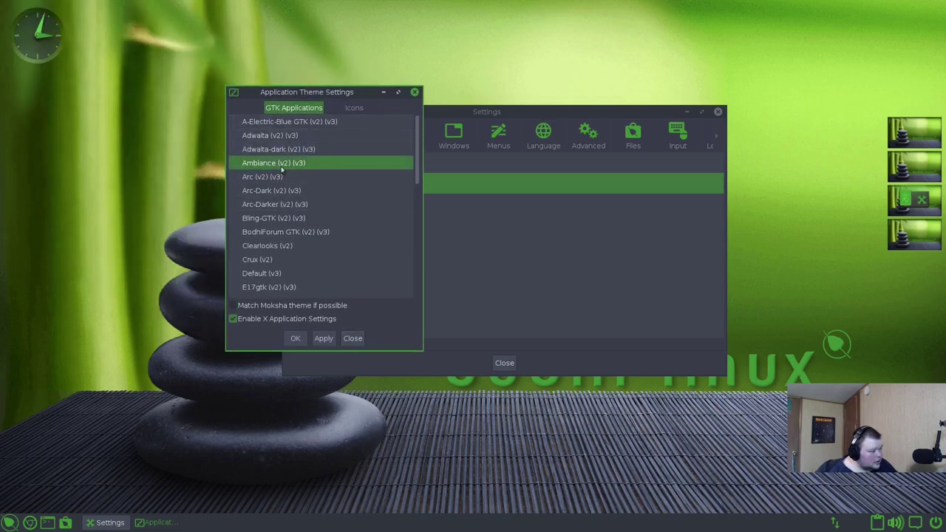
left_click(275, 179)
left_click(277, 190)
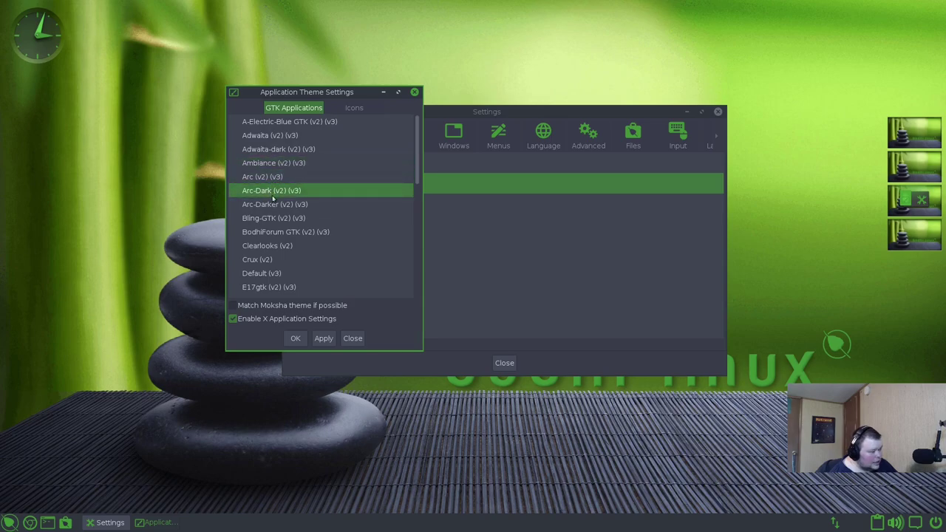
left_click(273, 204)
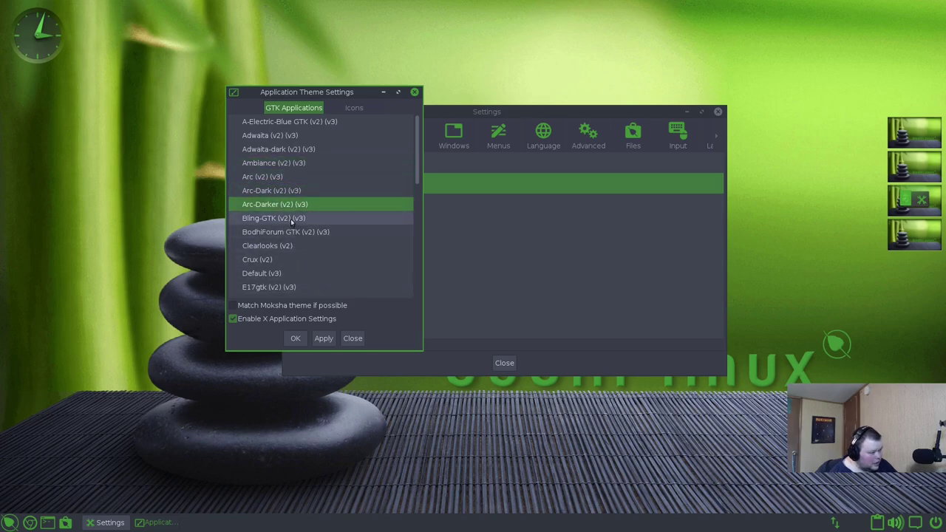
left_click(293, 219)
left_click(323, 339)
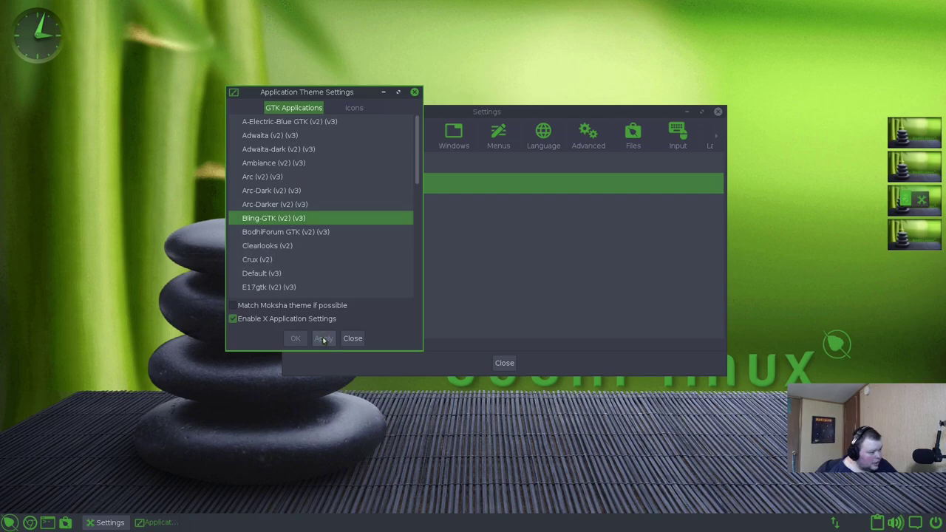
- Apply BodhiForum, then apply Adwaita-dark and preview it in the file manager
left_click(309, 233)
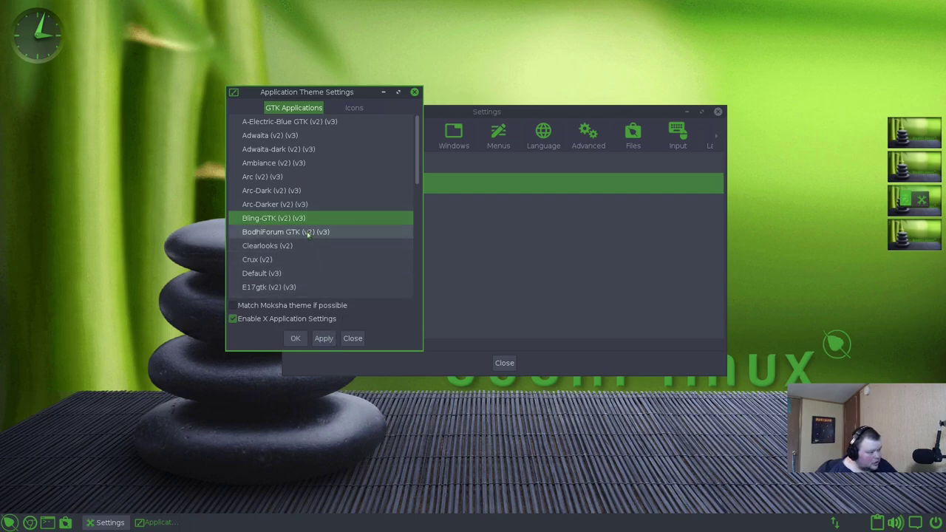
left_click(324, 339)
left_click(270, 248)
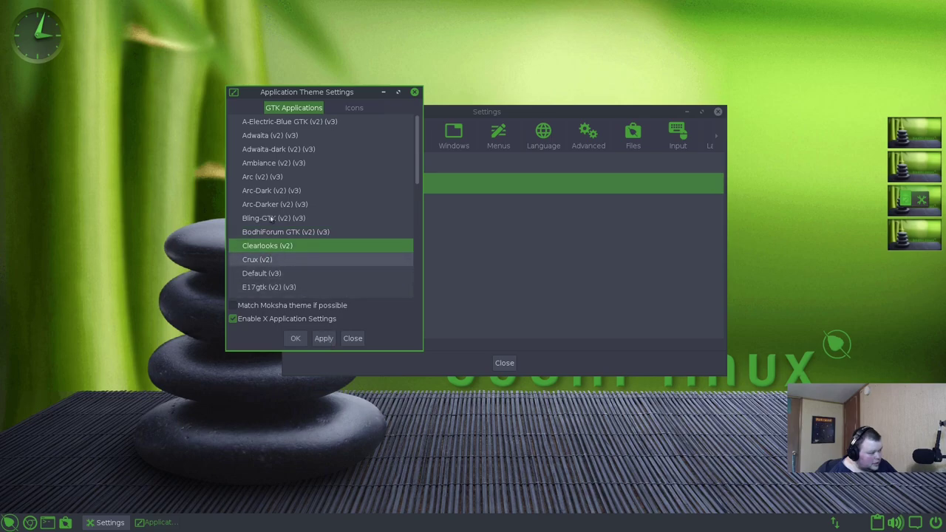
left_click(273, 149)
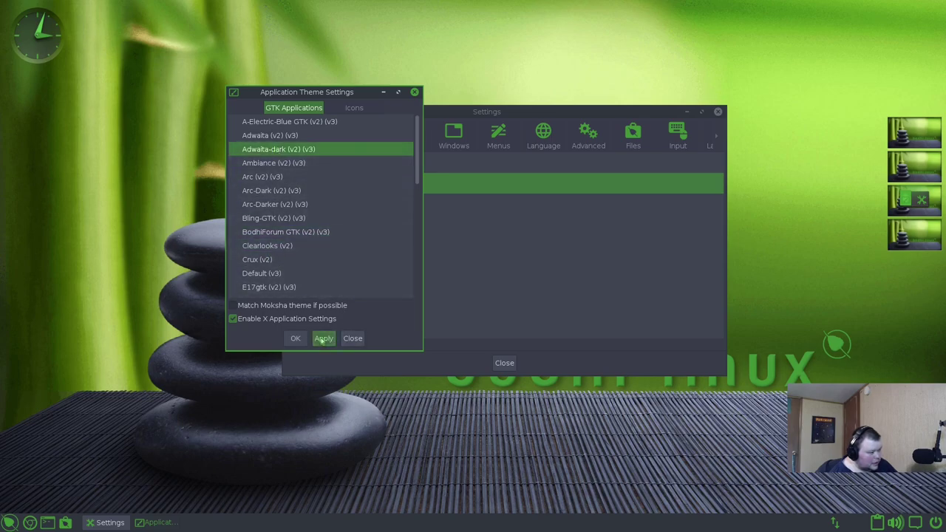
left_click(323, 339)
left_click_drag(359, 92, 215, 97)
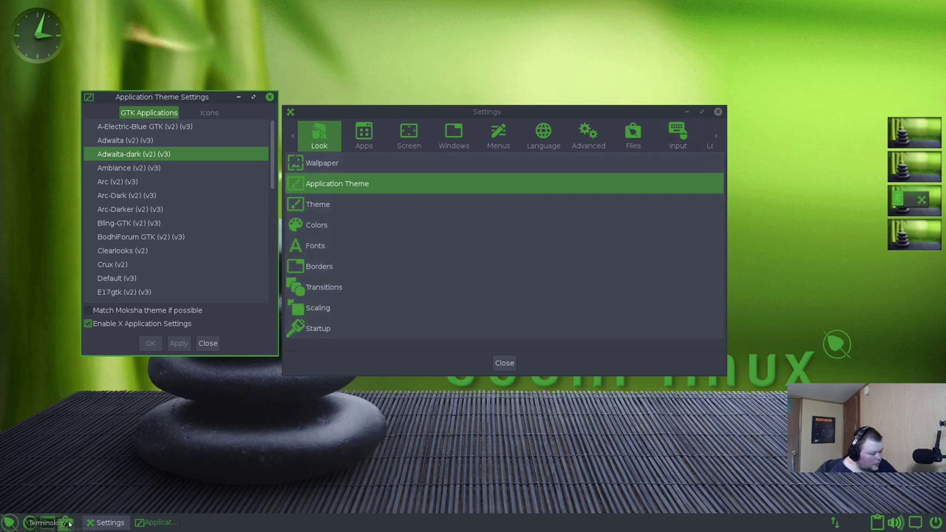
left_click(48, 522)
left_click_drag(652, 209, 541, 87)
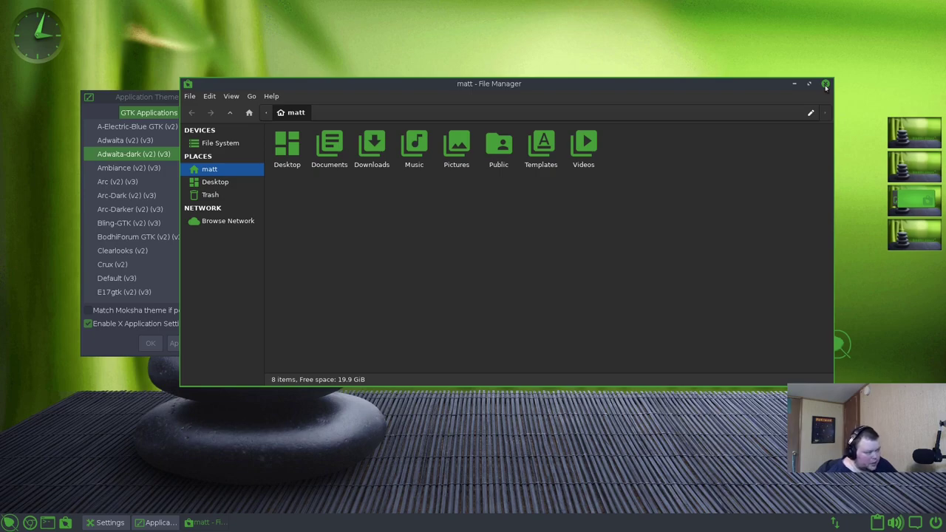
- Select the MokshaCrema-GTK theme and preview it in the file manager
left_click(826, 85)
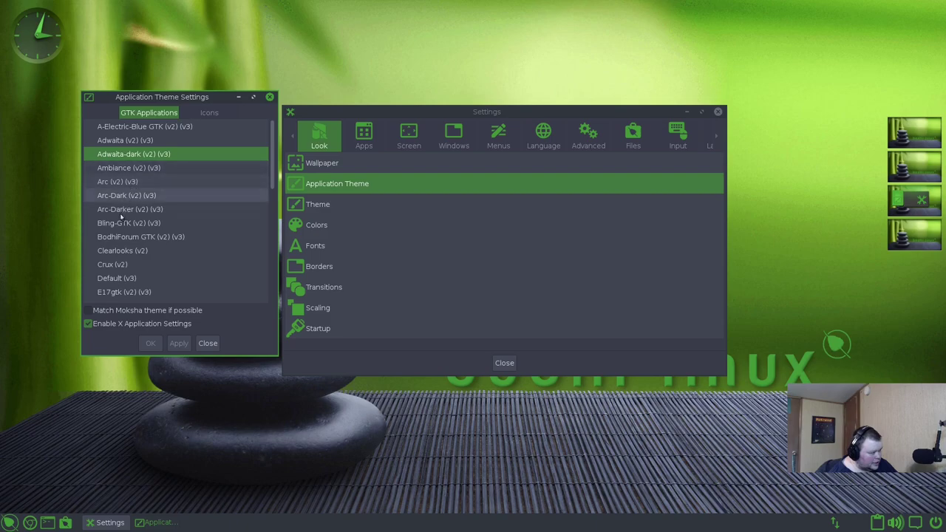
scroll(137, 278, "down", 3)
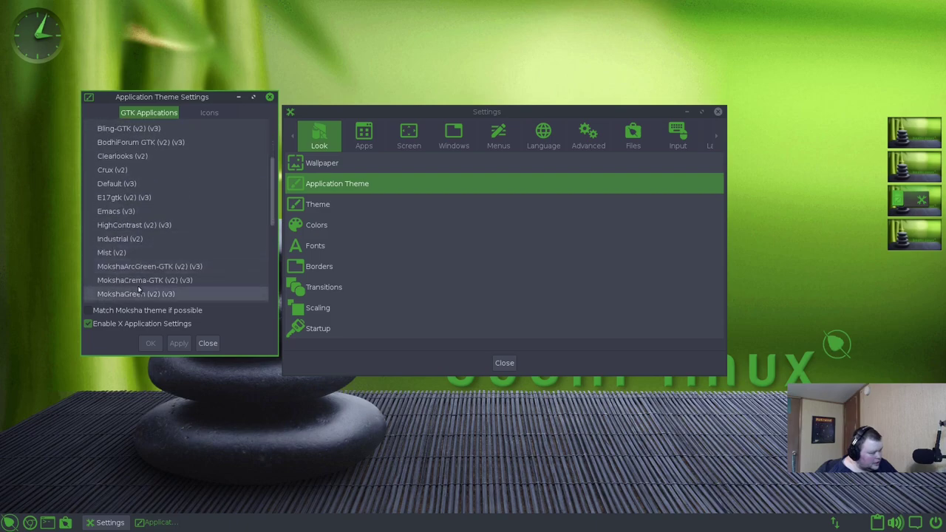
left_click(158, 283)
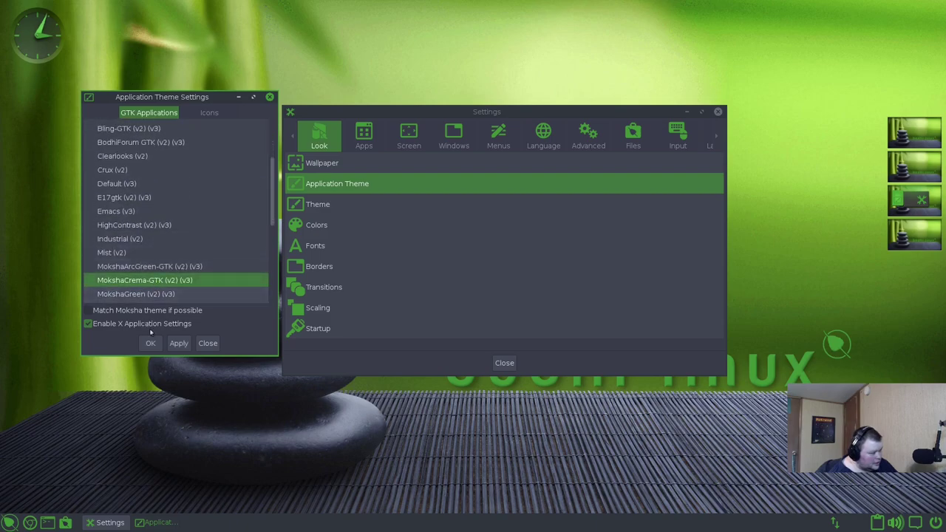
left_click(64, 524)
left_click_drag(607, 210, 535, 161)
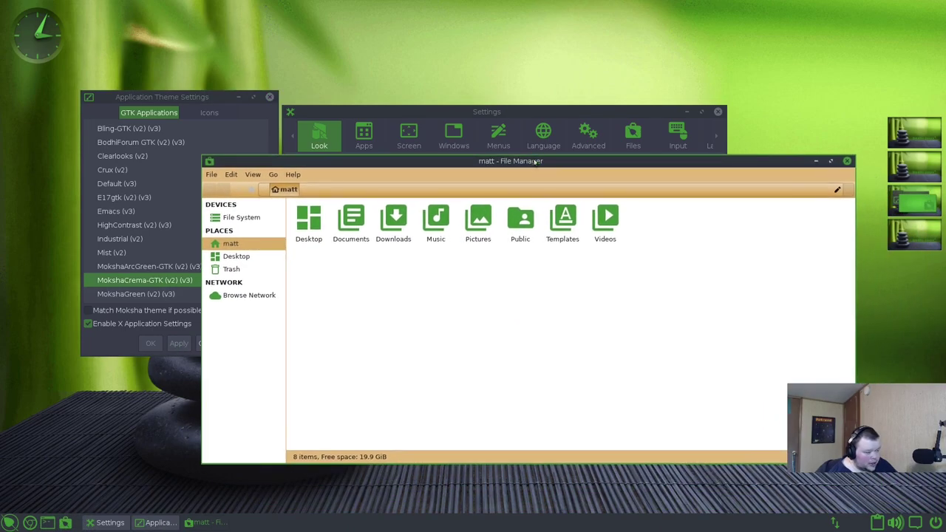
left_click(849, 161)
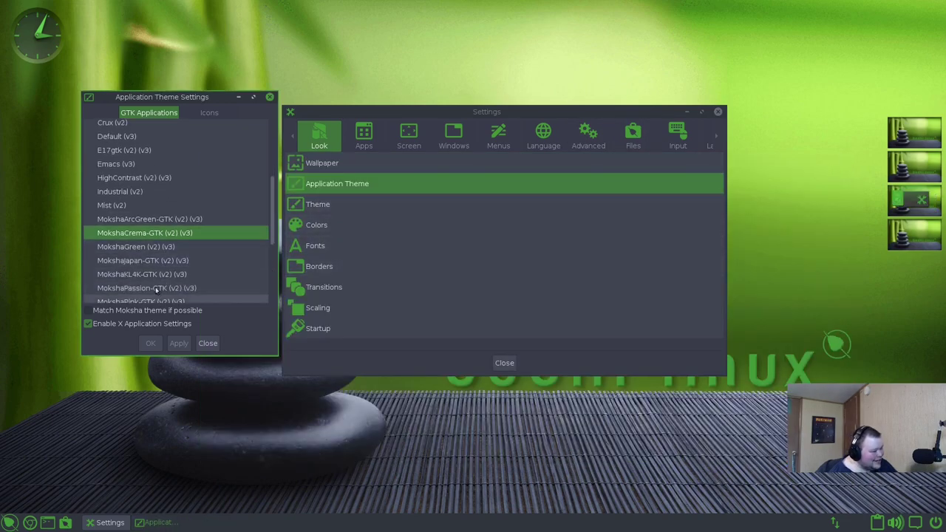
- Apply MokshaGreen and then Thinice as the GTK theme, previewing in the file manager
left_click(143, 248)
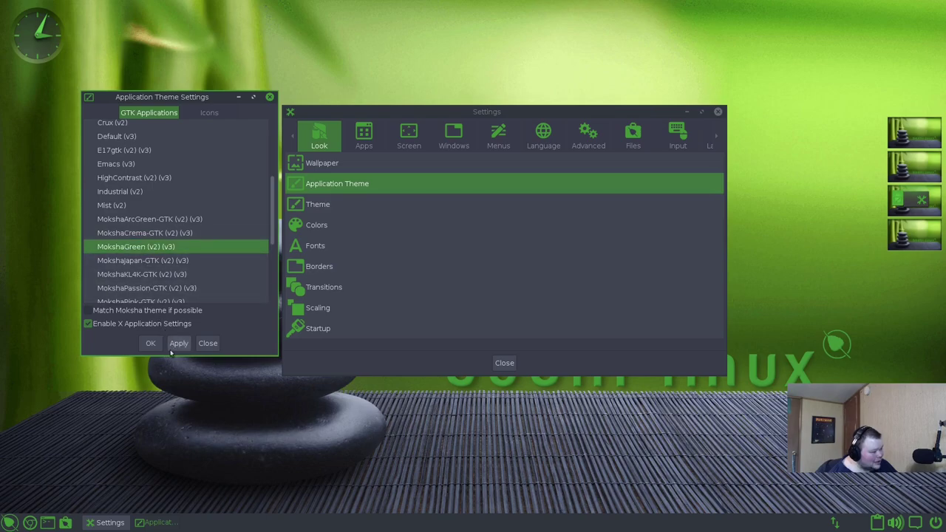
left_click(178, 343)
left_click(65, 523)
left_click_drag(486, 208, 446, 88)
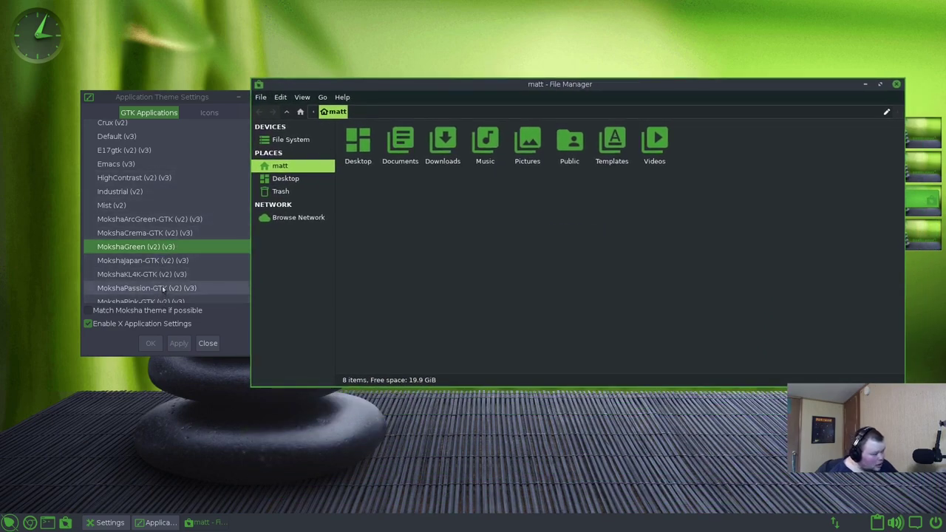
scroll(167, 285, "down", 5)
scroll(168, 281, "down", 1)
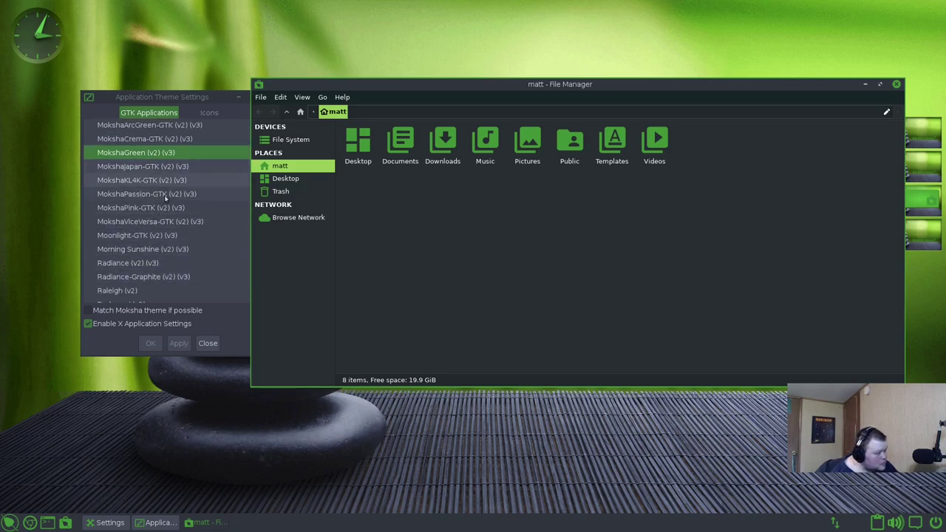
left_click_drag(224, 97, 362, 115)
scroll(357, 246, "down", 4)
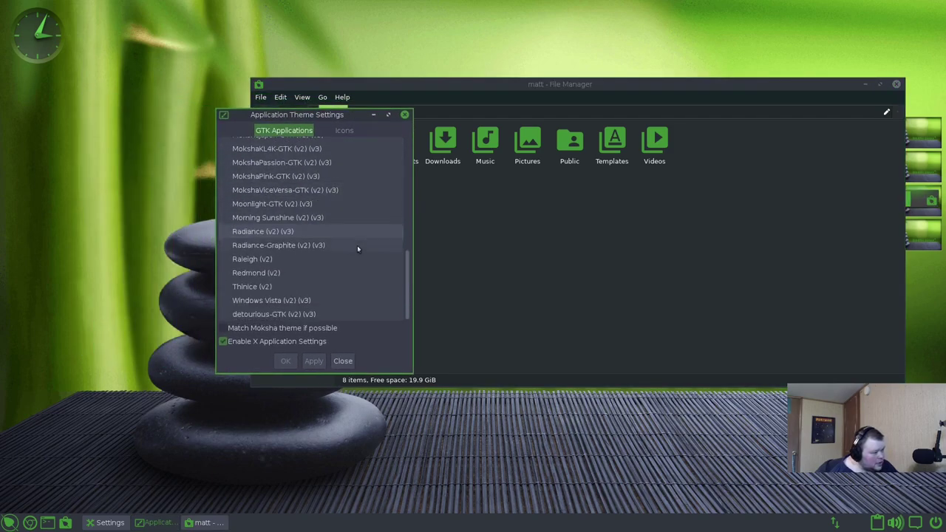
left_click(290, 288)
left_click(314, 364)
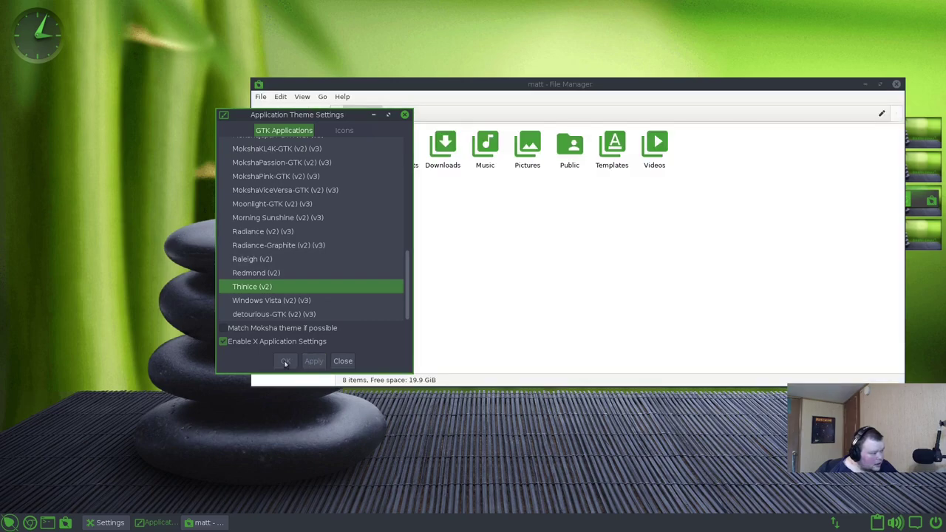
- Apply MokshaPassion-GTK, then MokshaJapan-GTK, and select MokshaCrema-GTK
left_click_drag(295, 252, 155, 252)
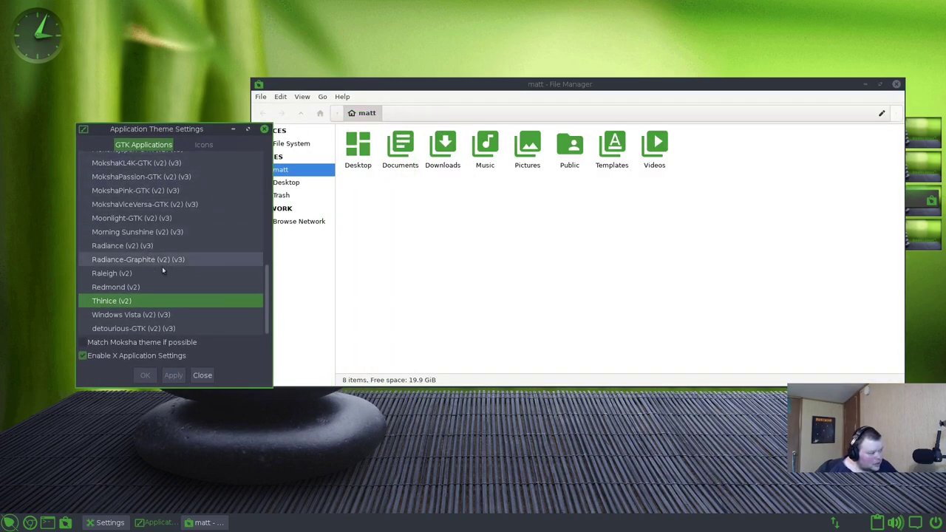
scroll(146, 240, "up", 2)
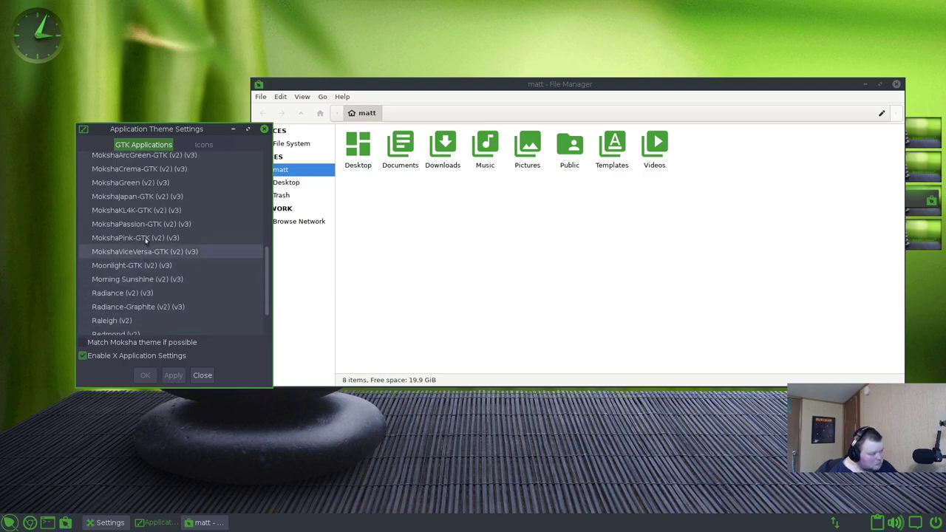
scroll(146, 240, "up", 1)
left_click(137, 240)
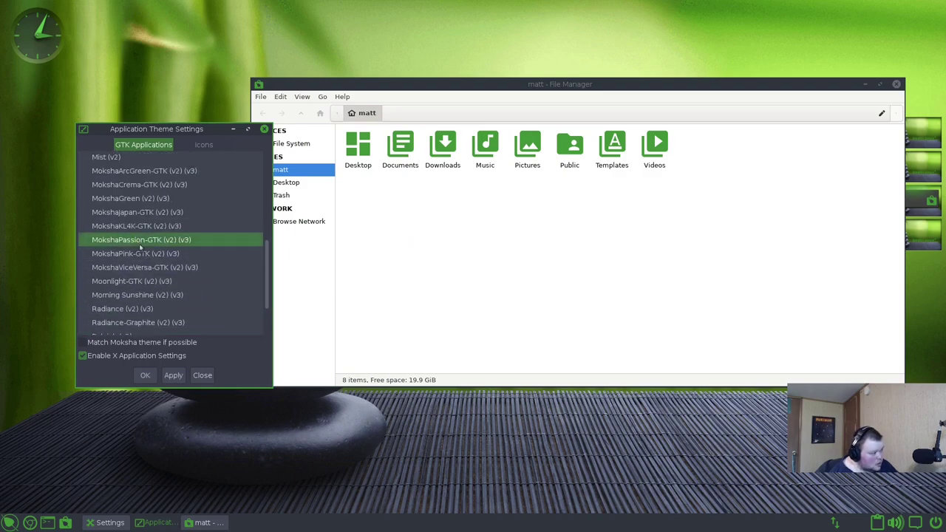
left_click(174, 375)
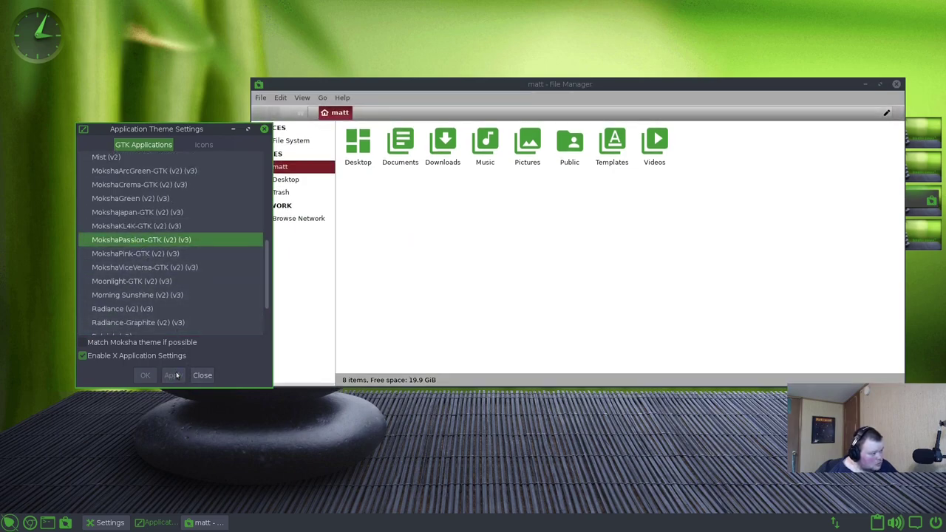
left_click(137, 212)
left_click(177, 376)
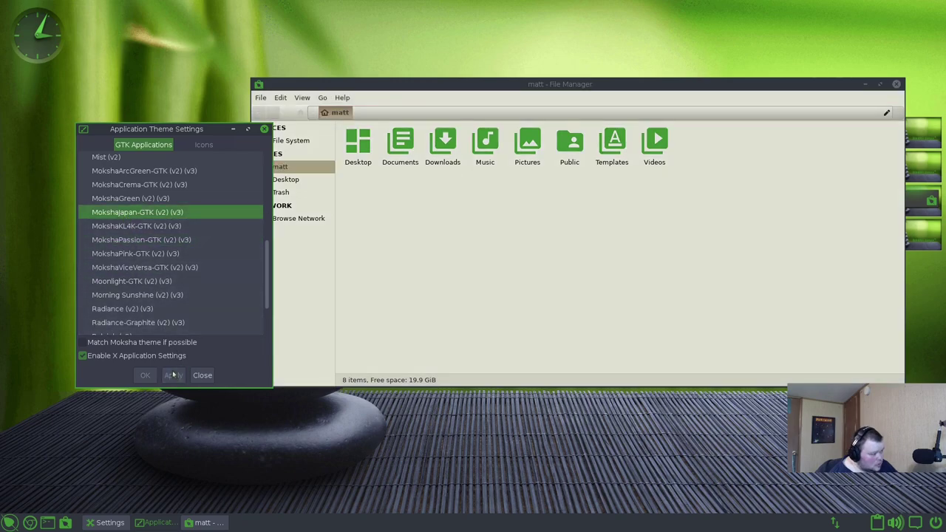
left_click(152, 199)
left_click(164, 184)
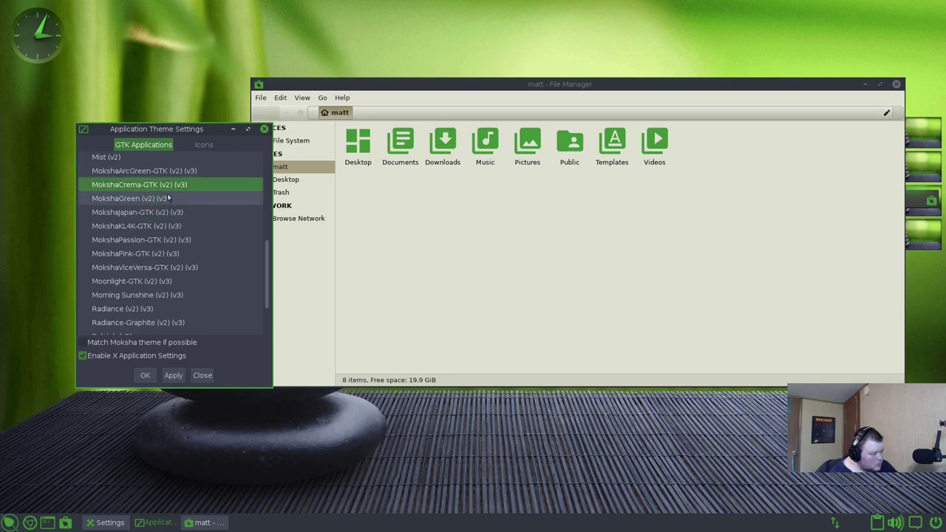
- Select Mist, then apply Arc-Dark to GTK applications
scroll(169, 184, "up", 1)
scroll(170, 183, "up", 1)
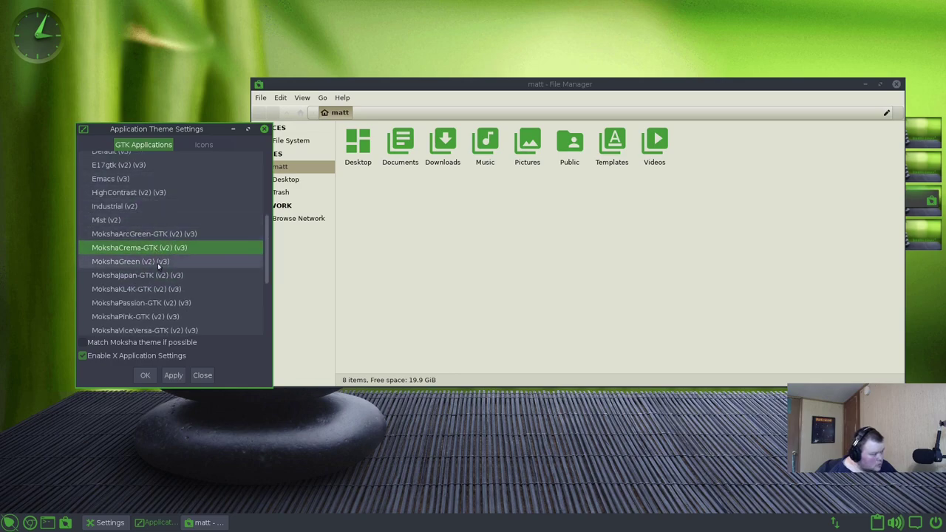
left_click(120, 219)
scroll(137, 222, "up", 5)
scroll(139, 225, "up", 1)
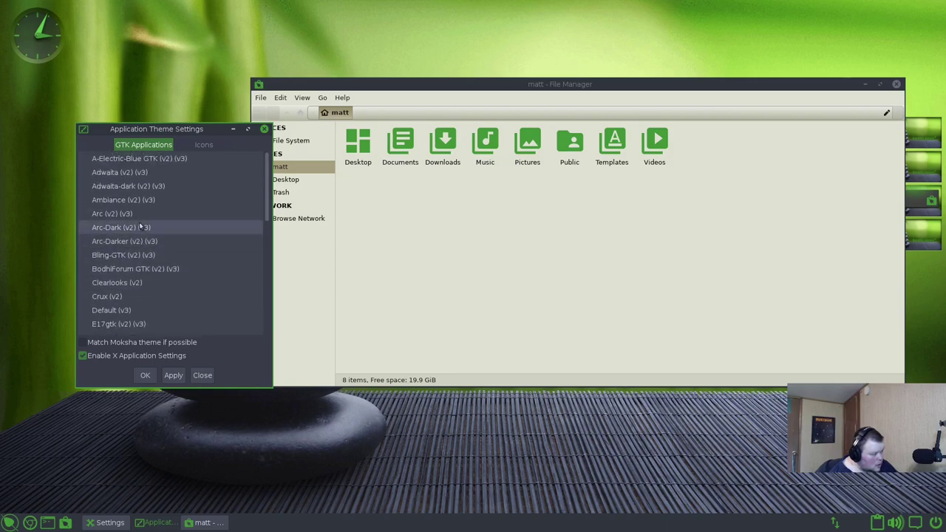
left_click(120, 229)
left_click(176, 376)
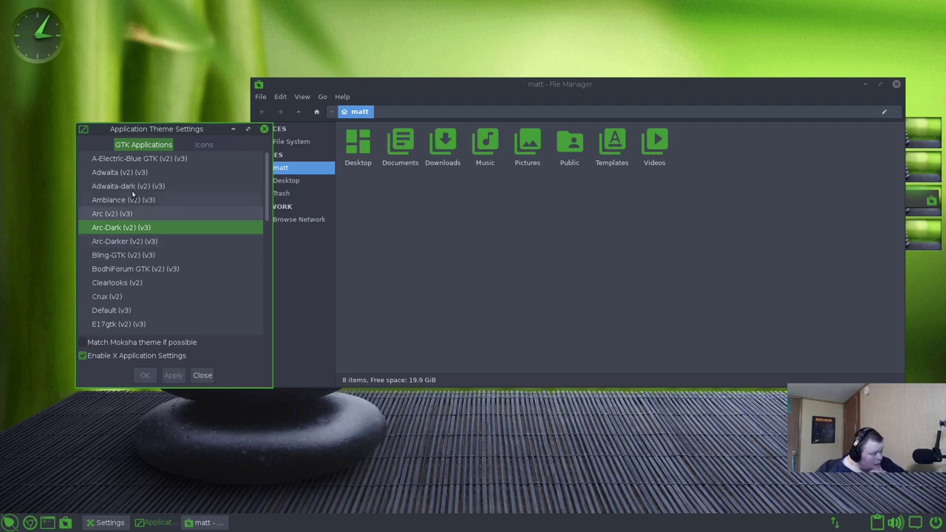
- Try A-Electric-Blue and Adwaita, reapply Arc-Dark, and close the theme settings
left_click(119, 158)
left_click(176, 378)
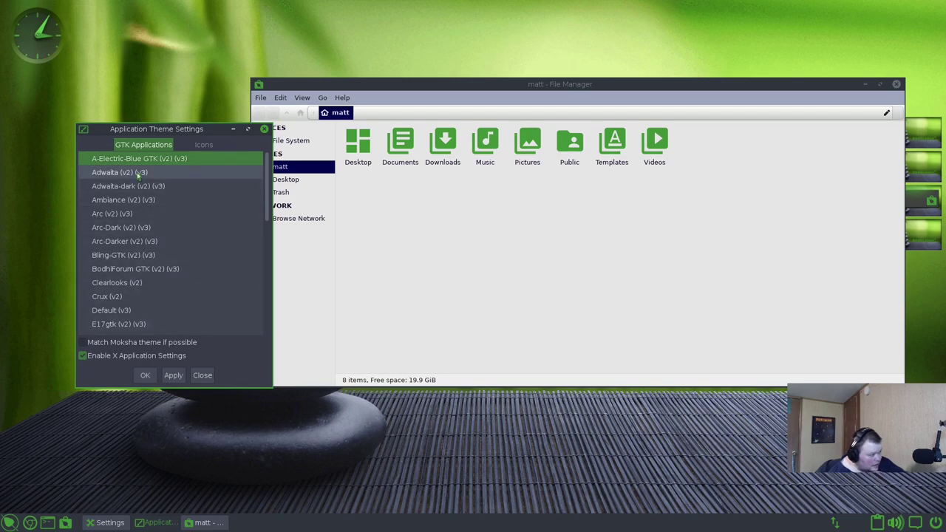
left_click(126, 172)
left_click(174, 380)
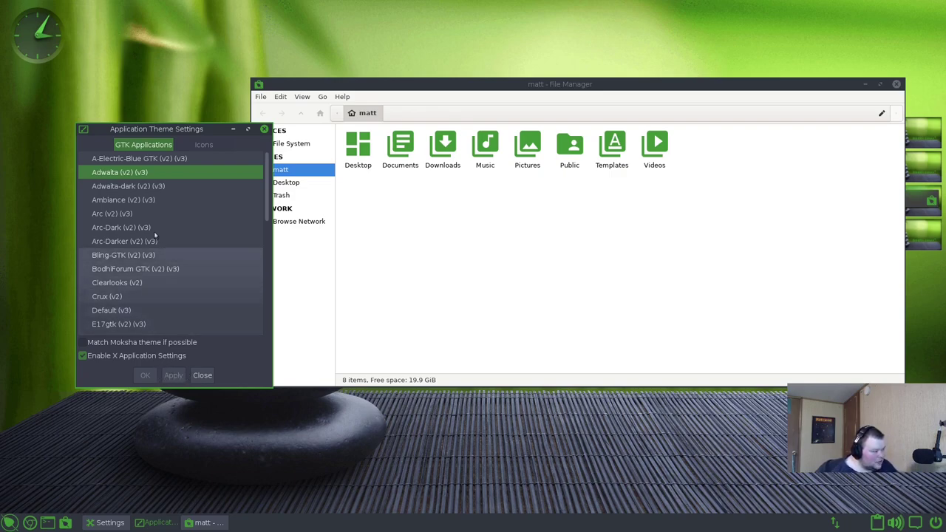
left_click(126, 214)
left_click(128, 227)
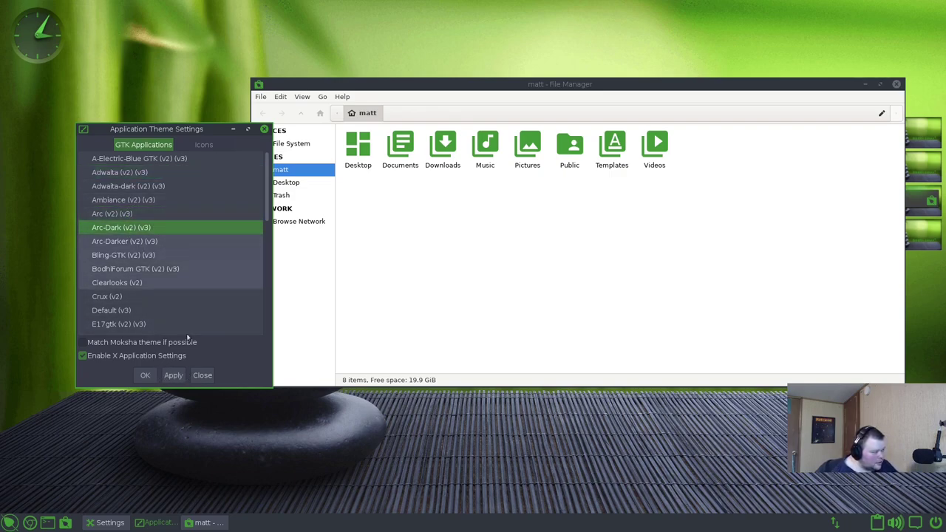
left_click(173, 376)
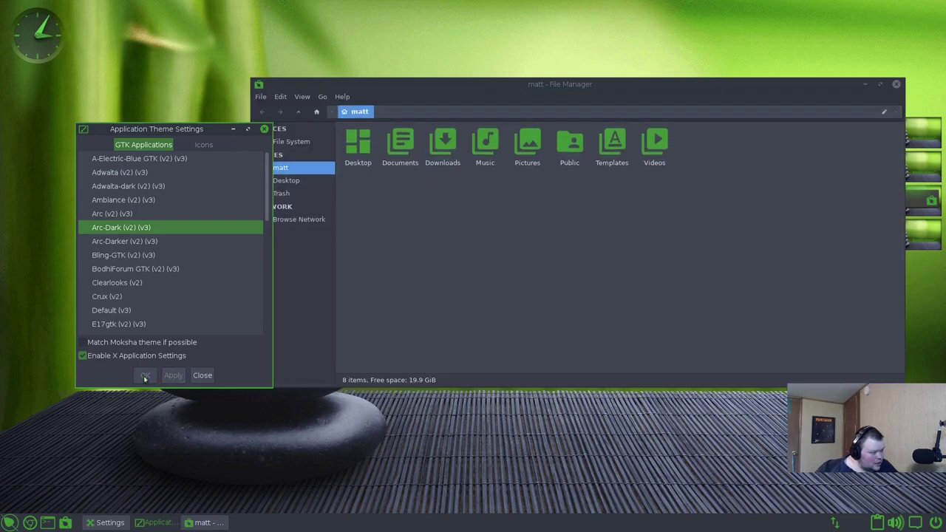
left_click(201, 376)
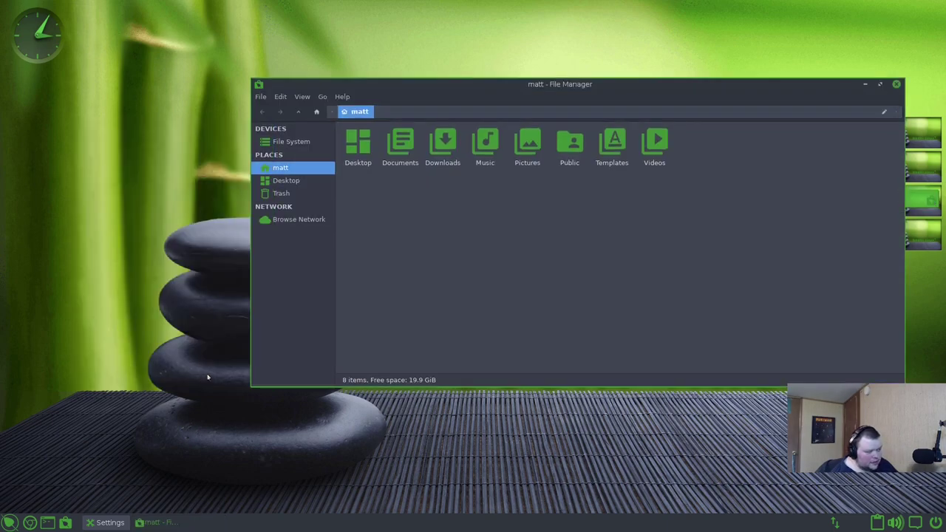
- Restore Settings, open the desktop Theme Selector, and apply MokshaArcDark
left_click(159, 525)
left_click(114, 526)
left_click(114, 527)
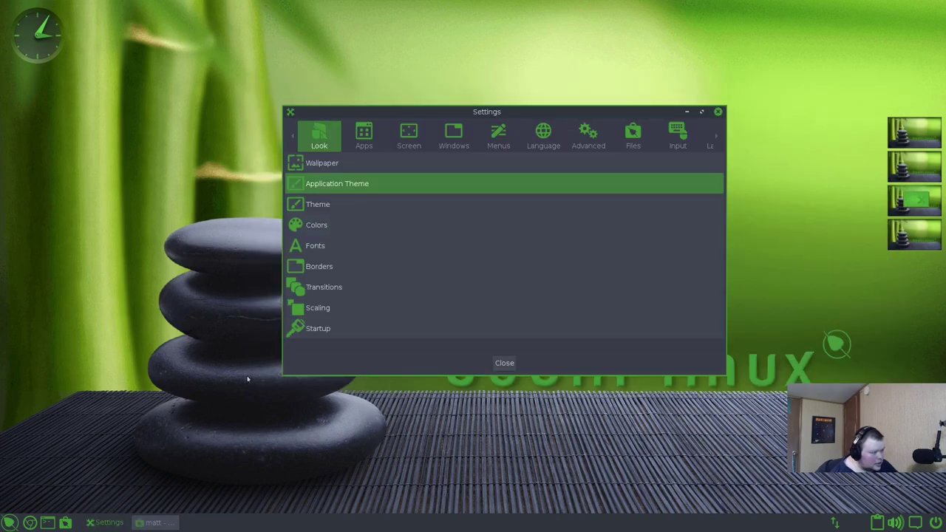
left_click(341, 206)
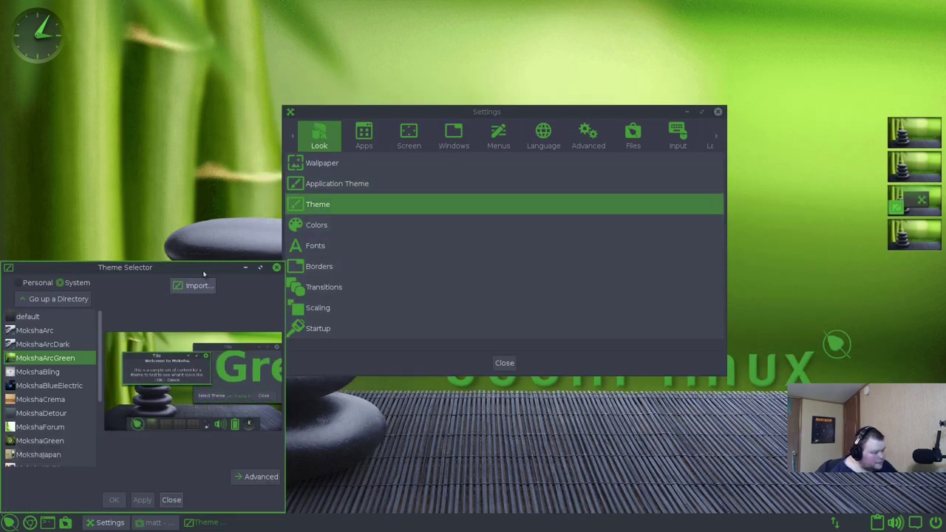
left_click_drag(201, 274, 349, 186)
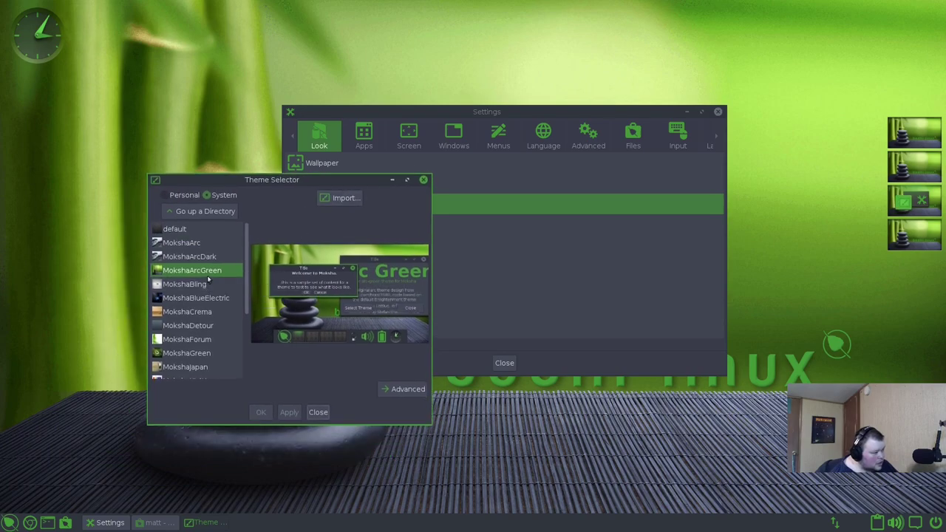
left_click(214, 259)
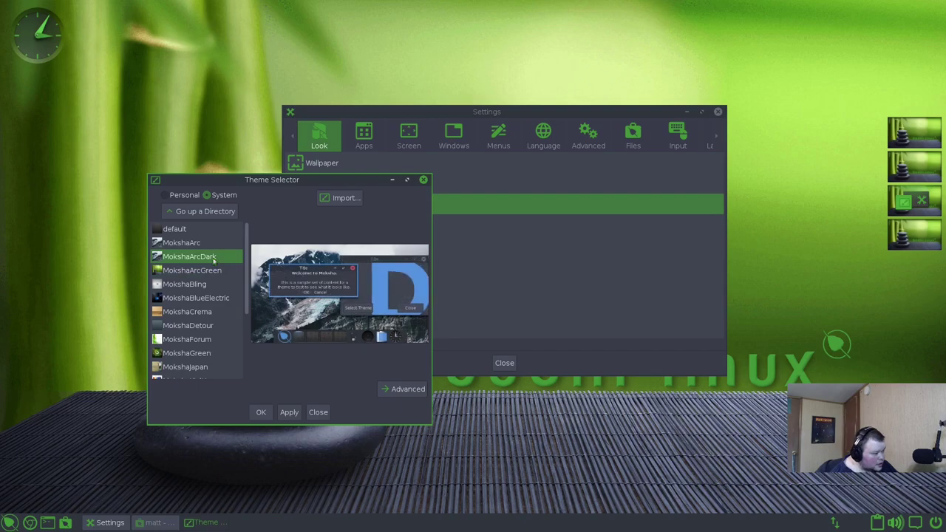
left_click(288, 413)
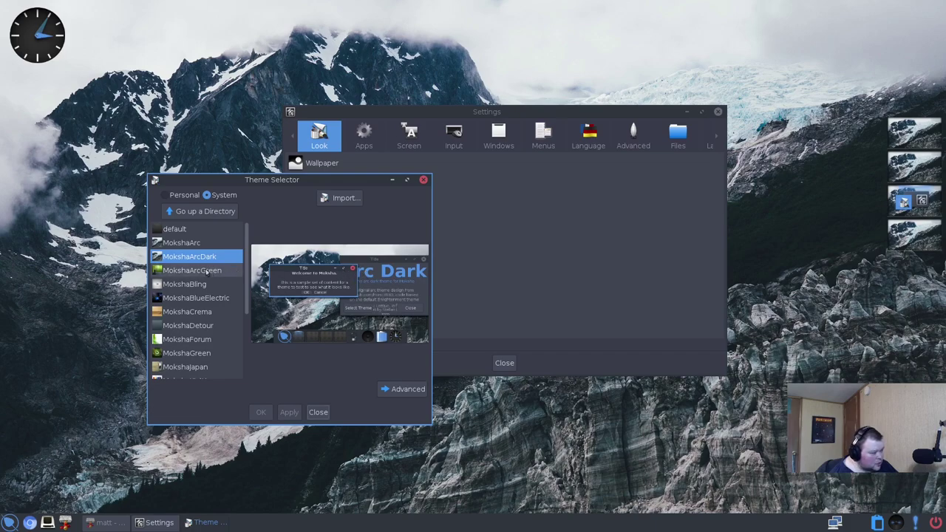
- Apply the MokshaBling theme, then MokshaBlueElectric, to the desktop
scroll(195, 256, "down", 1)
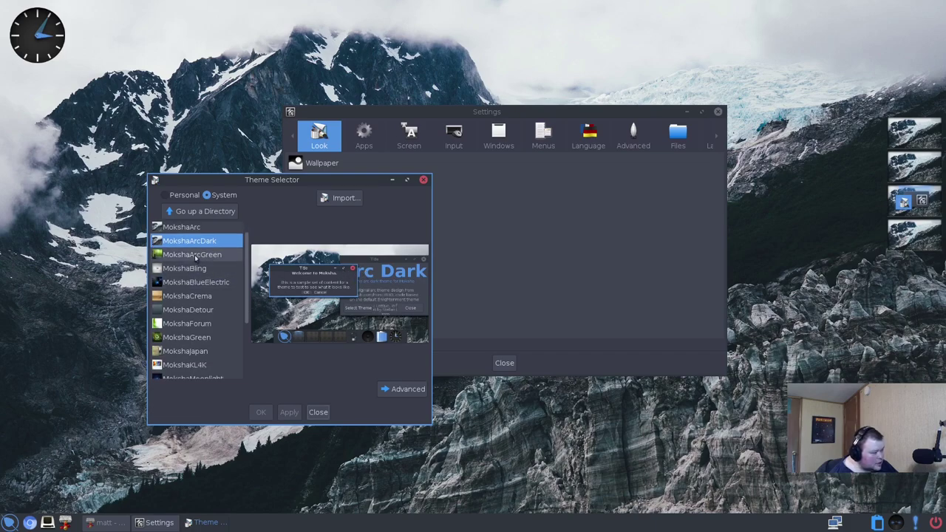
left_click(198, 269)
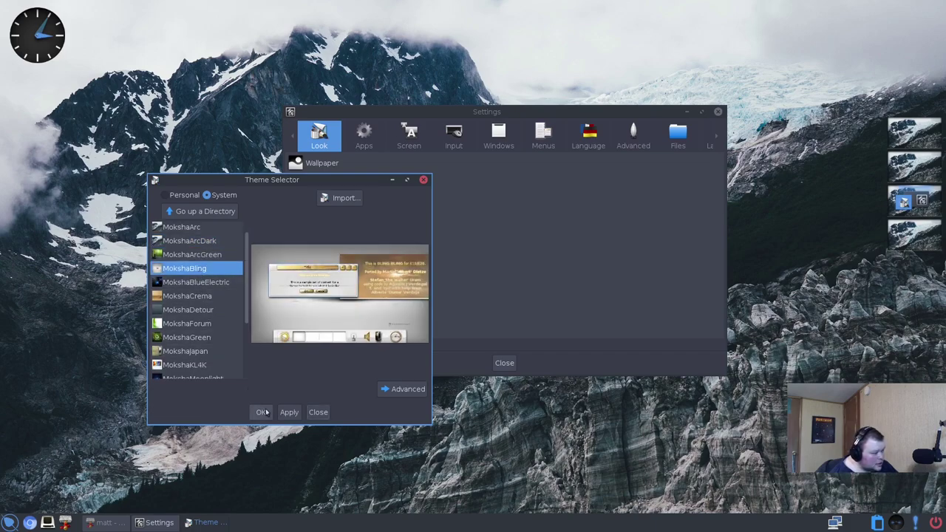
left_click(290, 413)
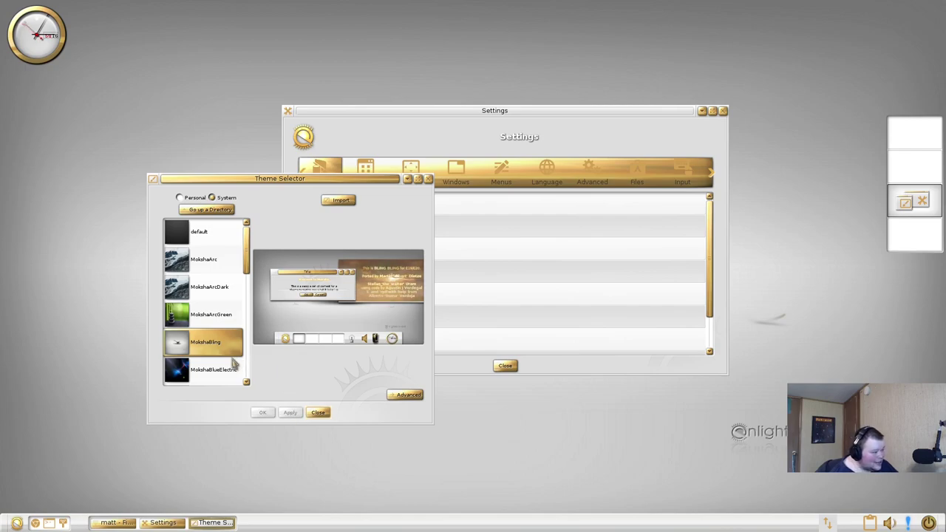
left_click(214, 370)
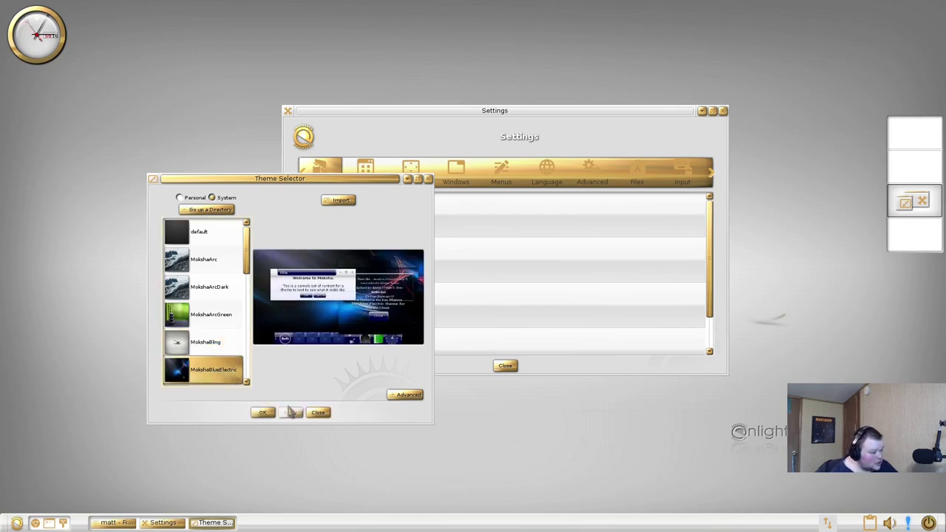
left_click(290, 412)
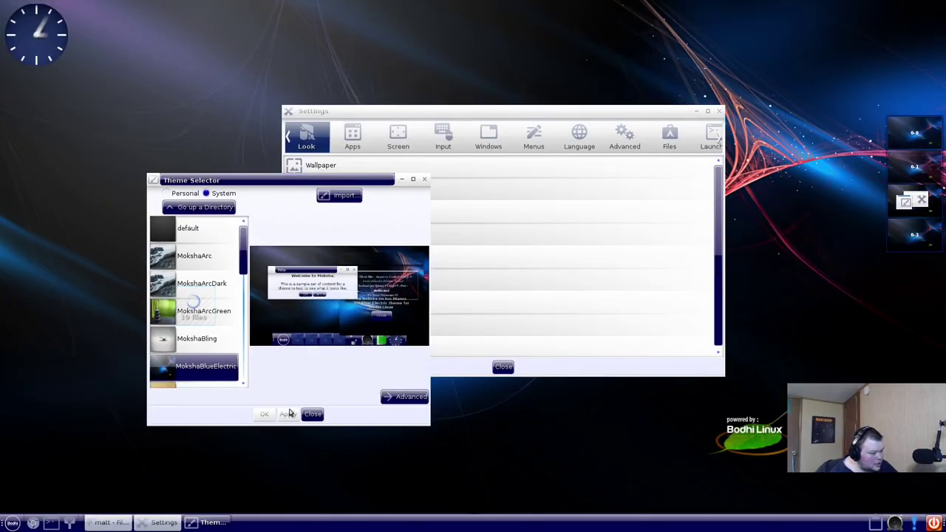
- Preview MokshaCrema, MokshaDetour and MokshaForum, then apply MokshaGreen
left_click(205, 324)
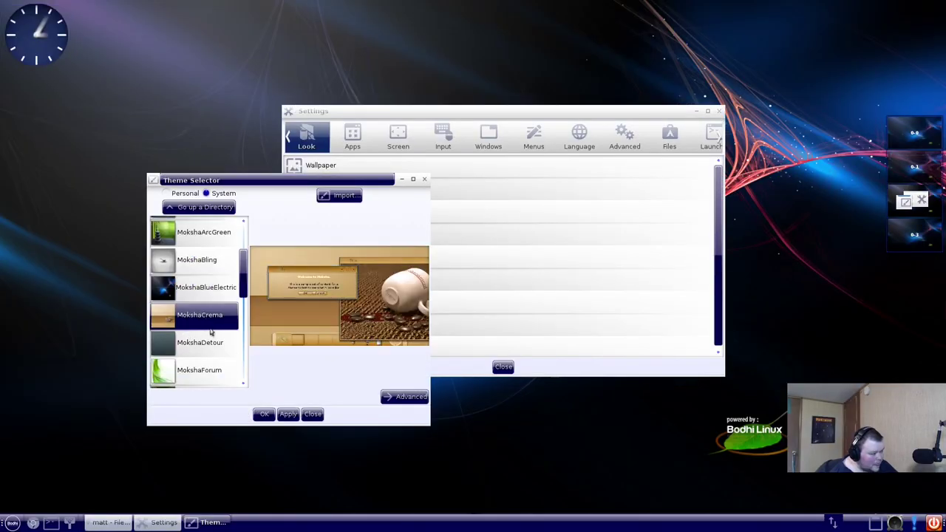
left_click(208, 348)
scroll(209, 350, "down", 2)
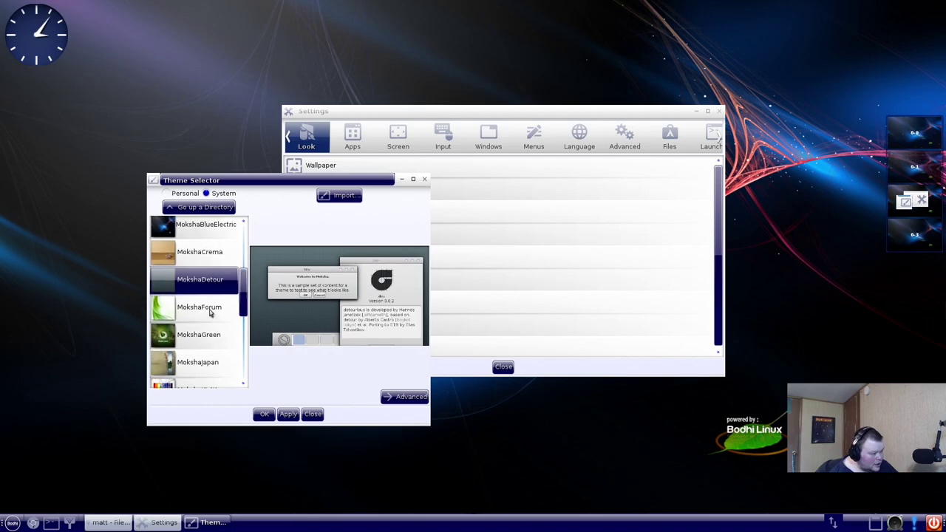
left_click(209, 312)
left_click(212, 336)
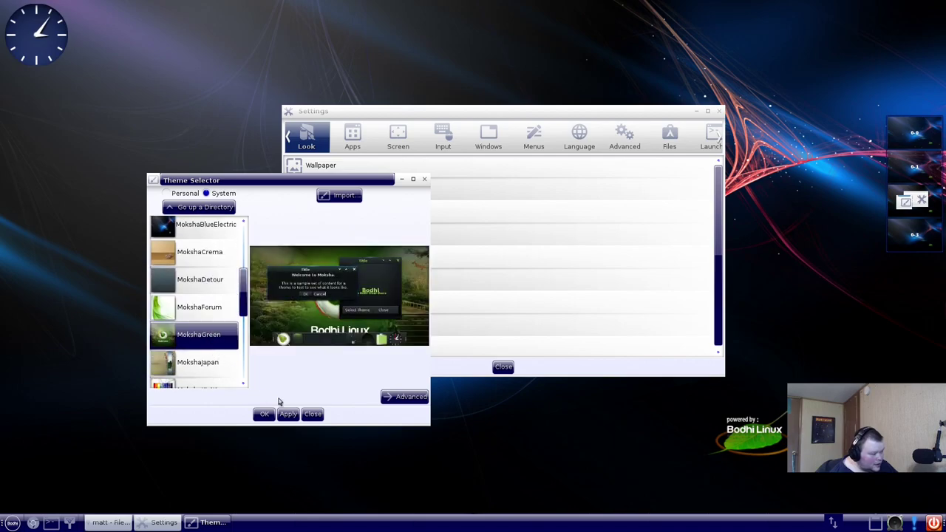
left_click(293, 415)
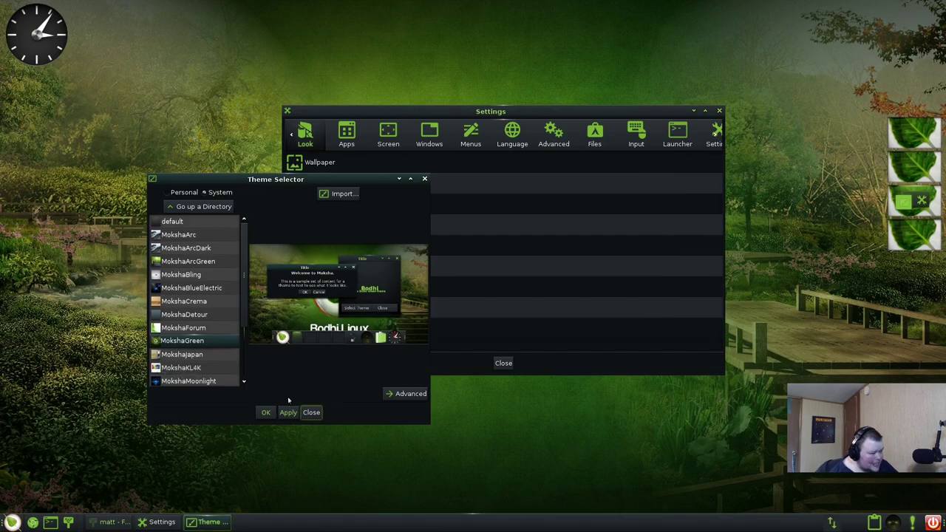
- Preview MokshaJapan, MokshaKL4K and MokshaMoonlight, then apply MokshaPassion and MokshaSeven
left_click(215, 357)
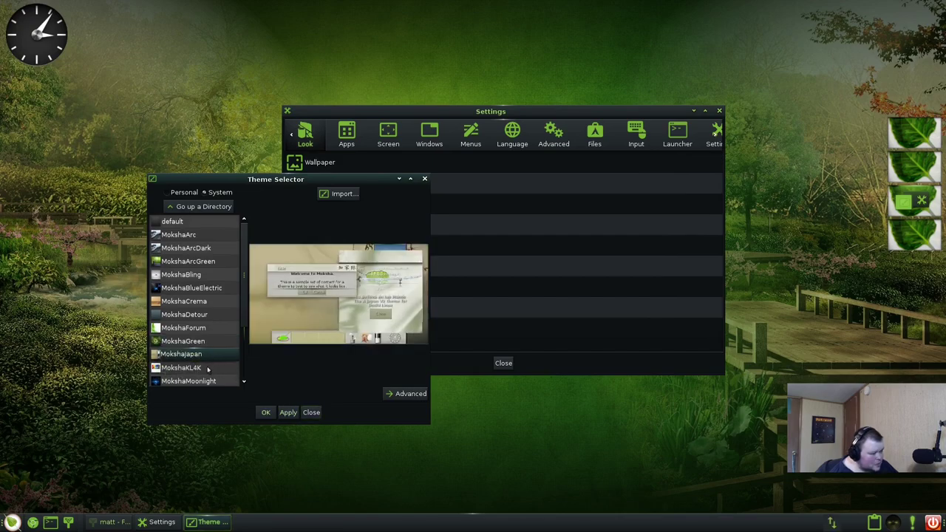
left_click(208, 369)
left_click(194, 380)
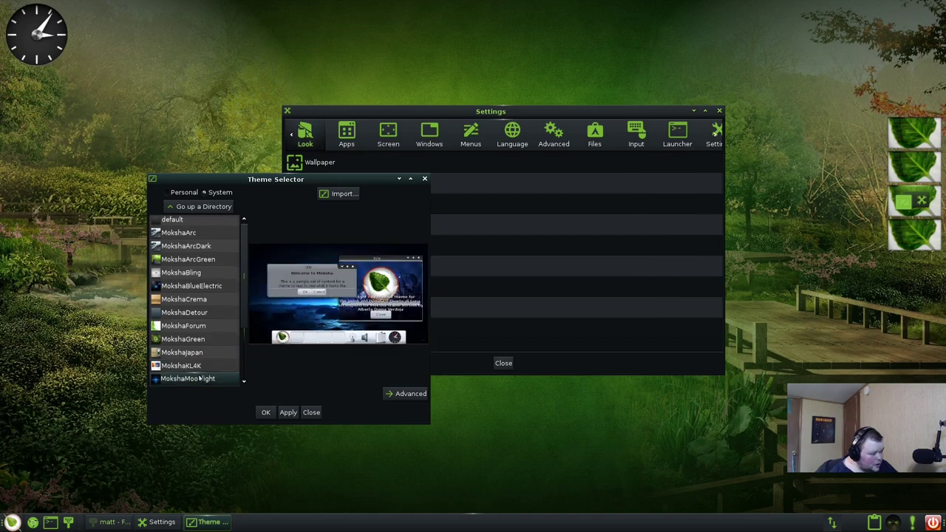
scroll(196, 377, "down", 3)
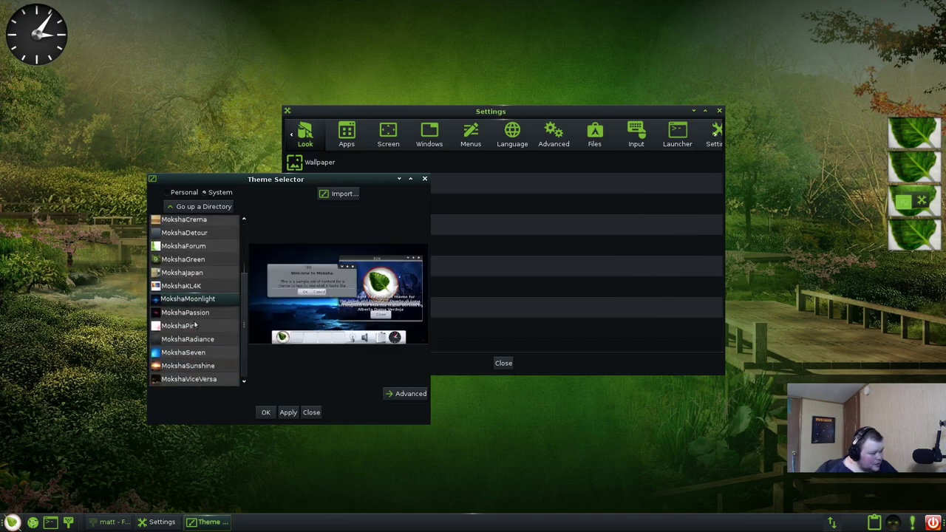
left_click(199, 313)
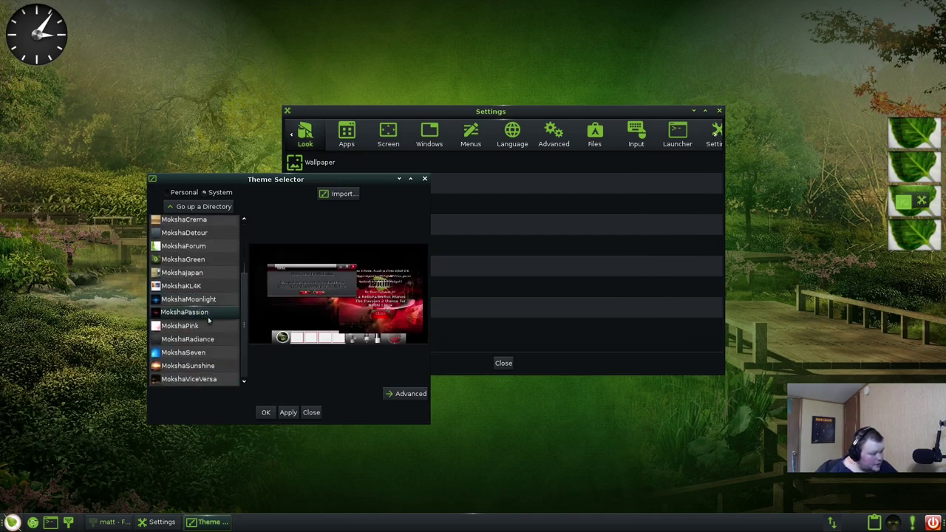
left_click(287, 412)
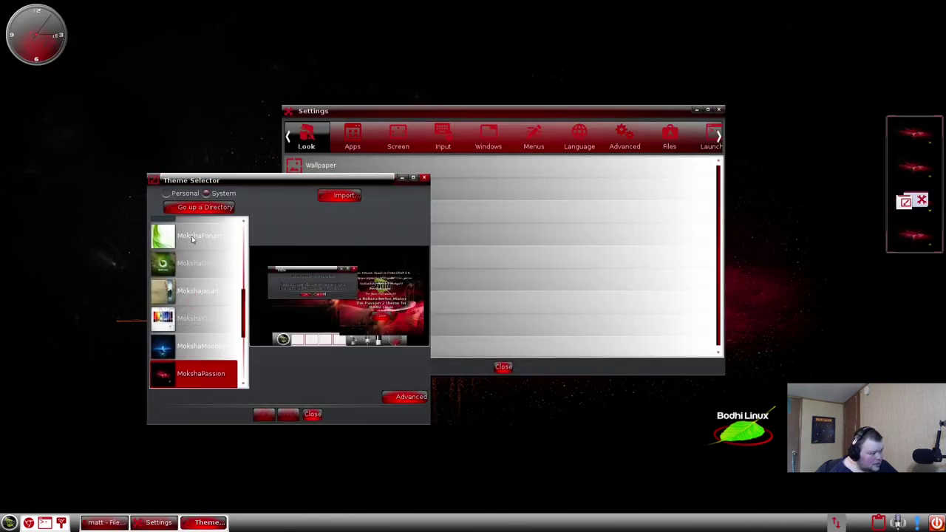
scroll(238, 345, "down", 3)
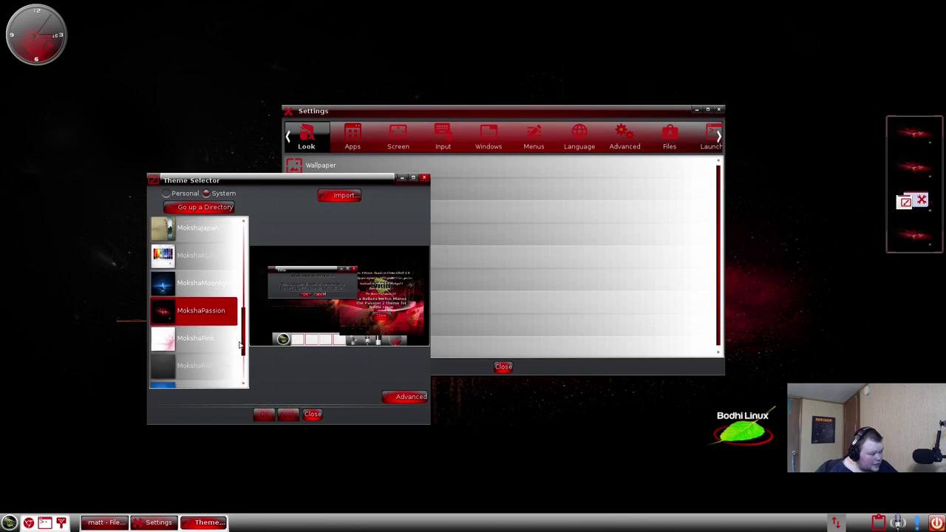
left_click(188, 374)
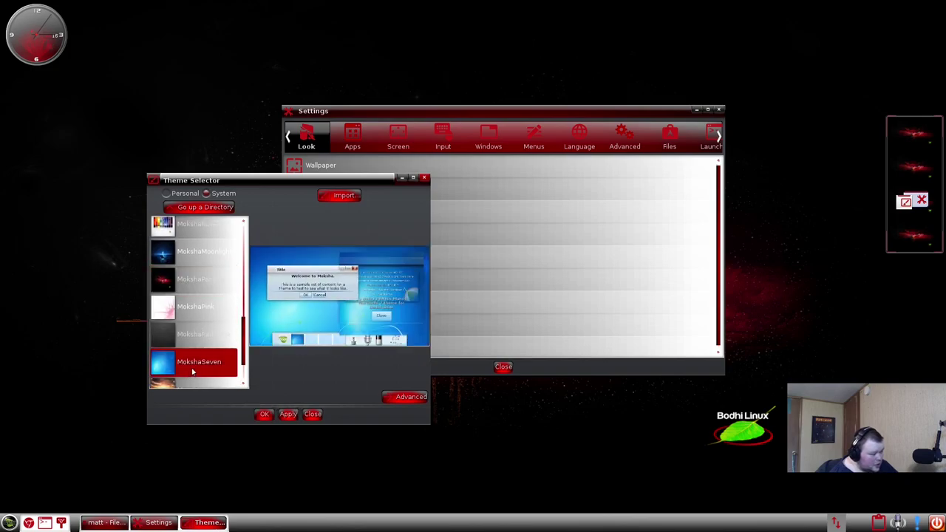
left_click(289, 414)
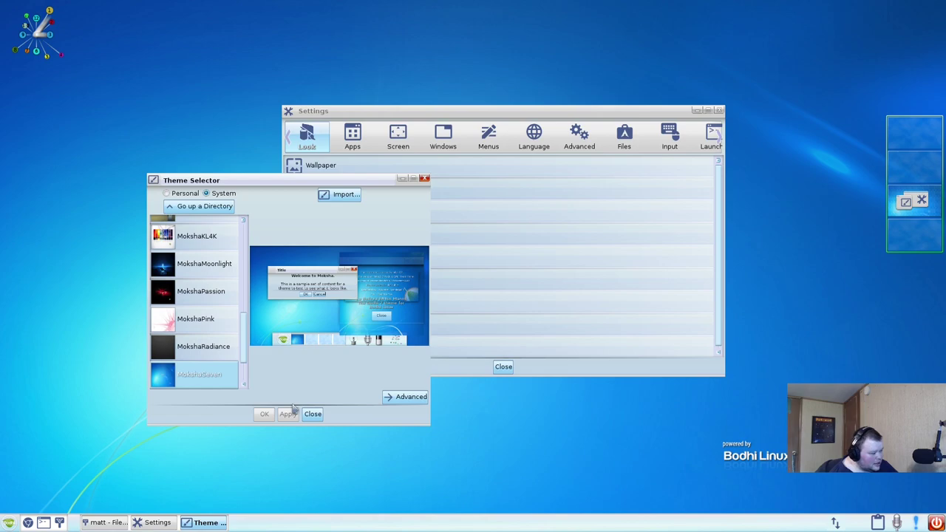
- Preview MokshaArcGreen, then apply MokshaArcDark as the desktop theme
scroll(218, 362, "down", 2)
scroll(217, 362, "up", 12)
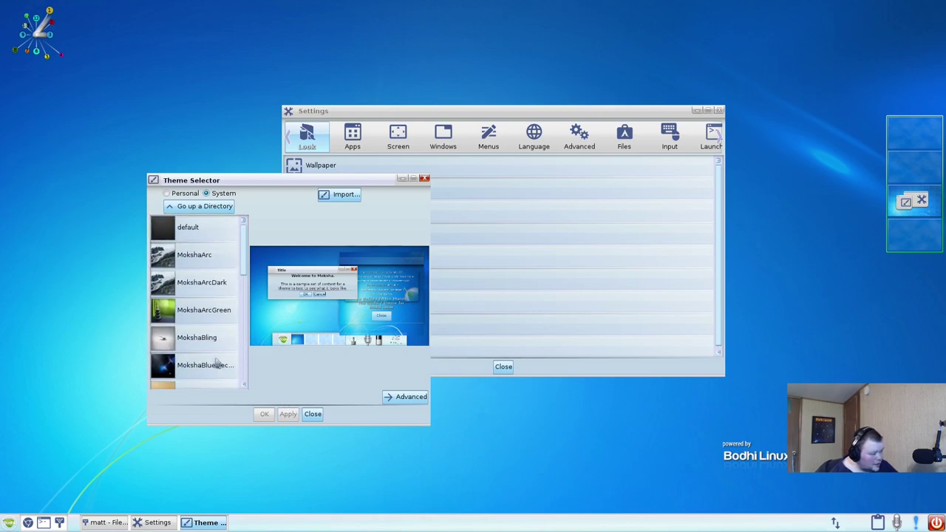
left_click(198, 310)
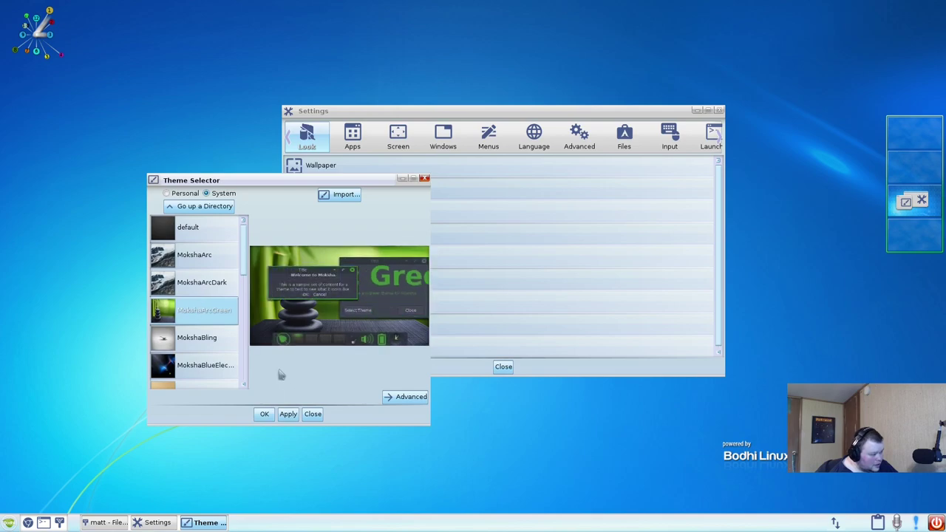
left_click(202, 282)
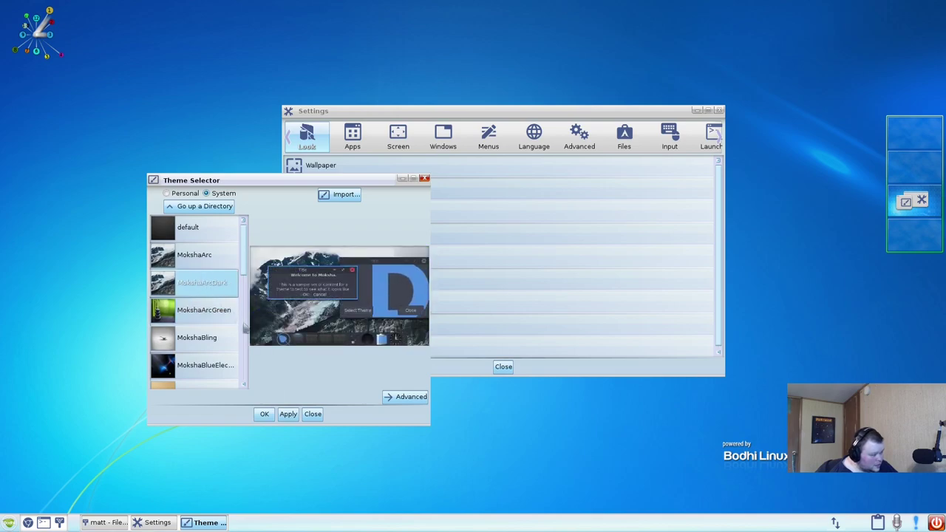
left_click(264, 414)
- Close the Theme Selector, view Colors, Fonts and Transitions unchanged, then open Startup Settings
left_click(318, 412)
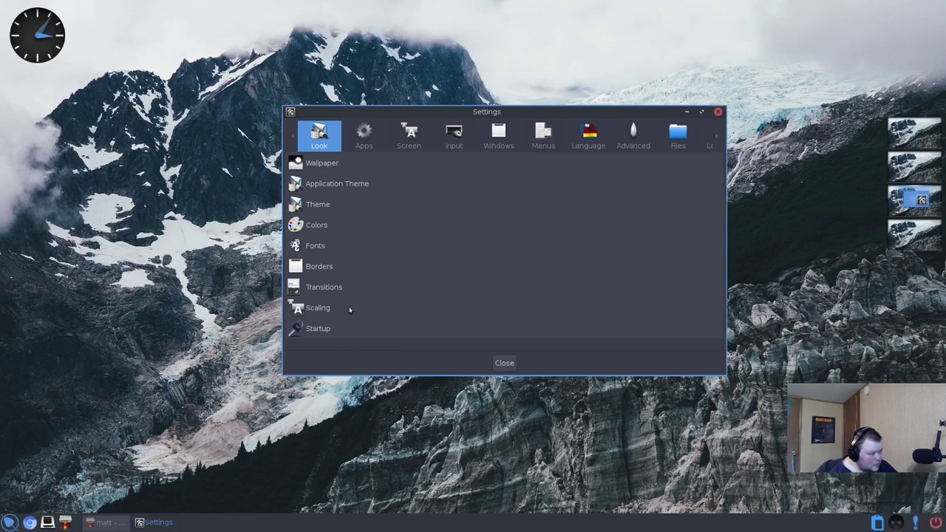
left_click(334, 227)
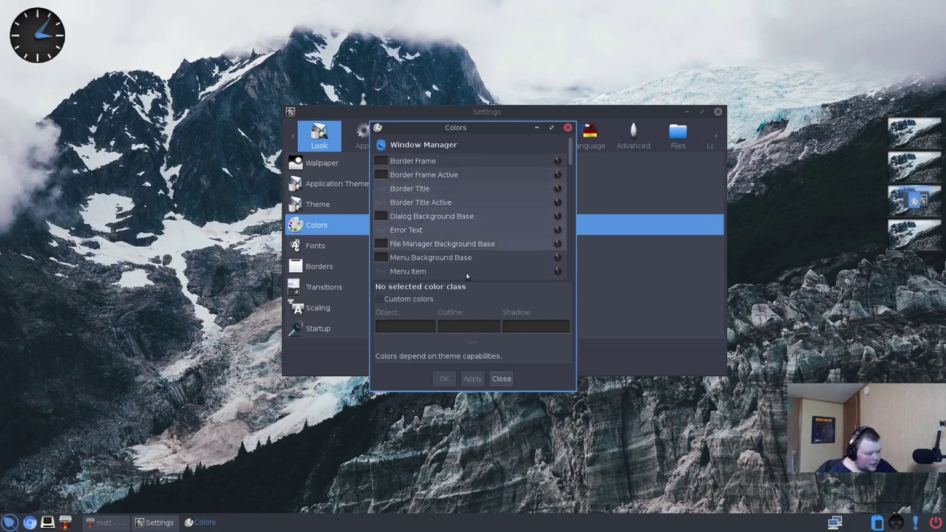
left_click(501, 379)
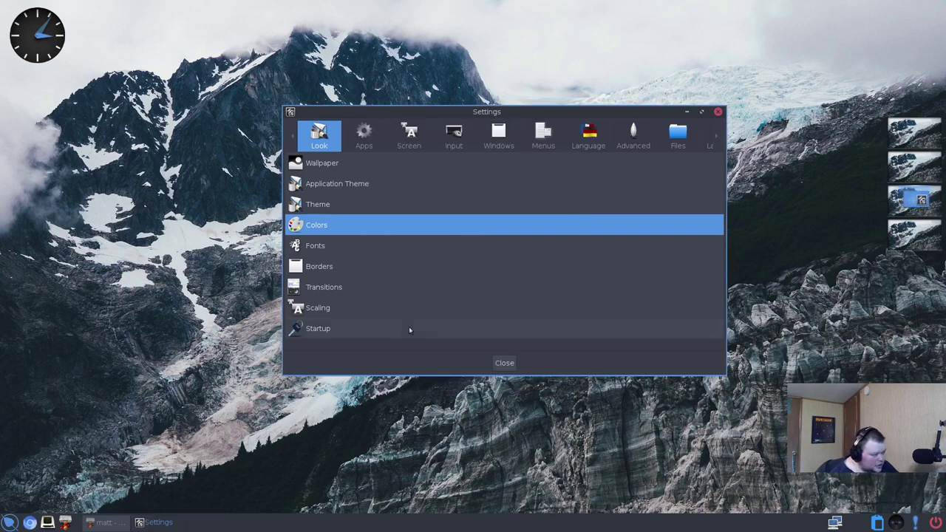
left_click(338, 247)
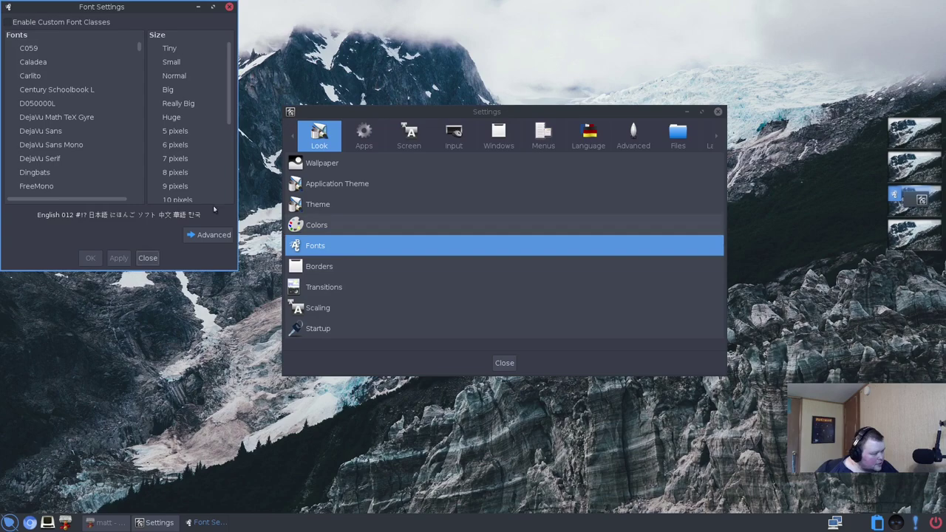
left_click(230, 7)
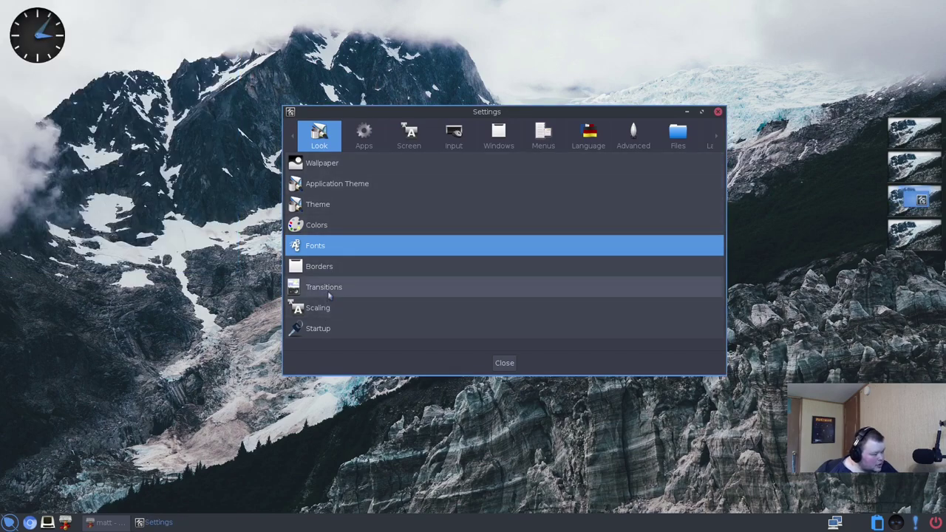
left_click(330, 292)
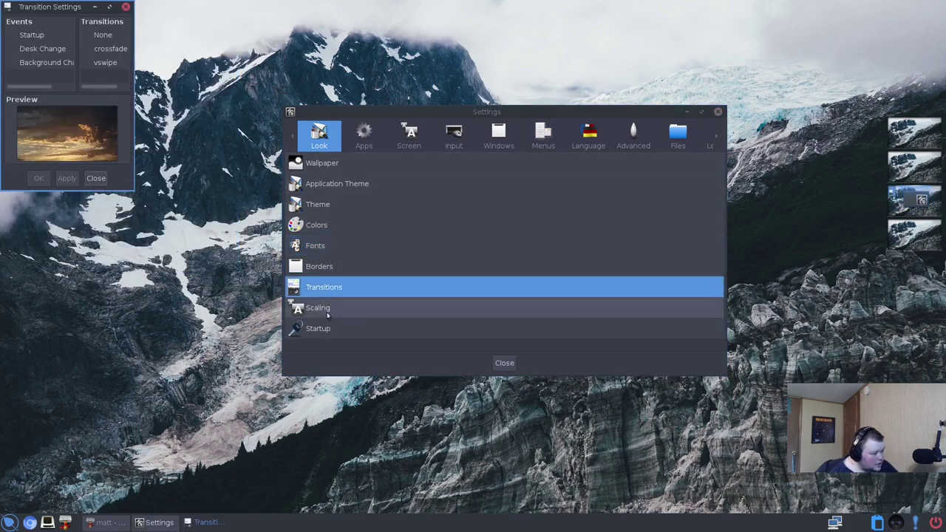
left_click(126, 6)
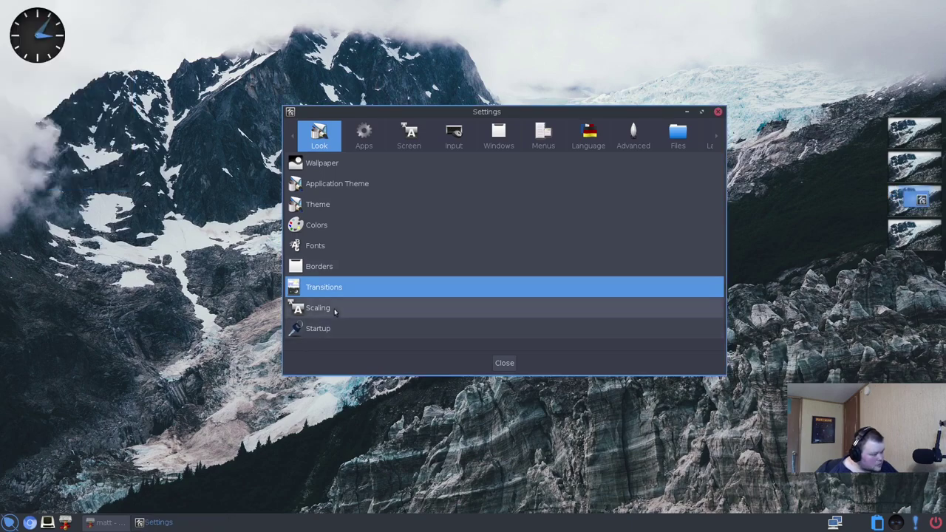
left_click(330, 334)
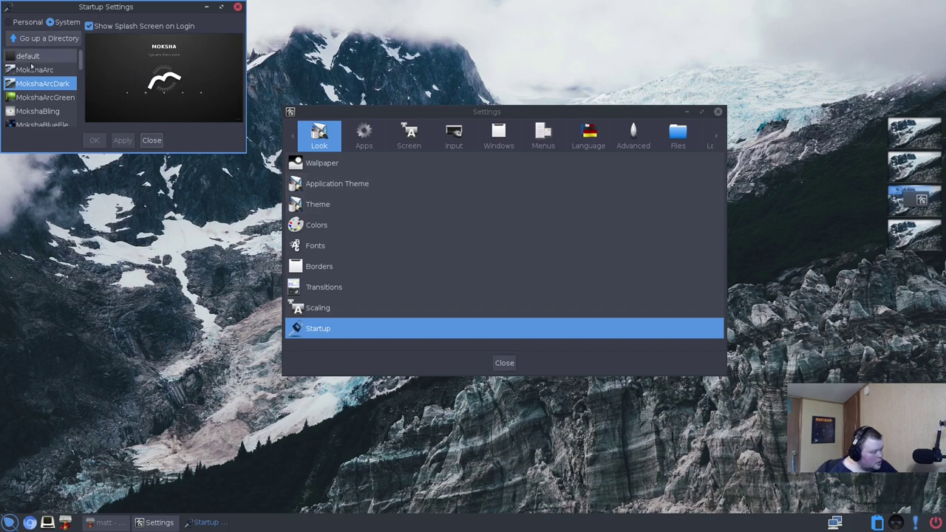
- Scroll through the splash theme list, close Startup Settings, and show the Apps category
scroll(67, 101, "down", 4)
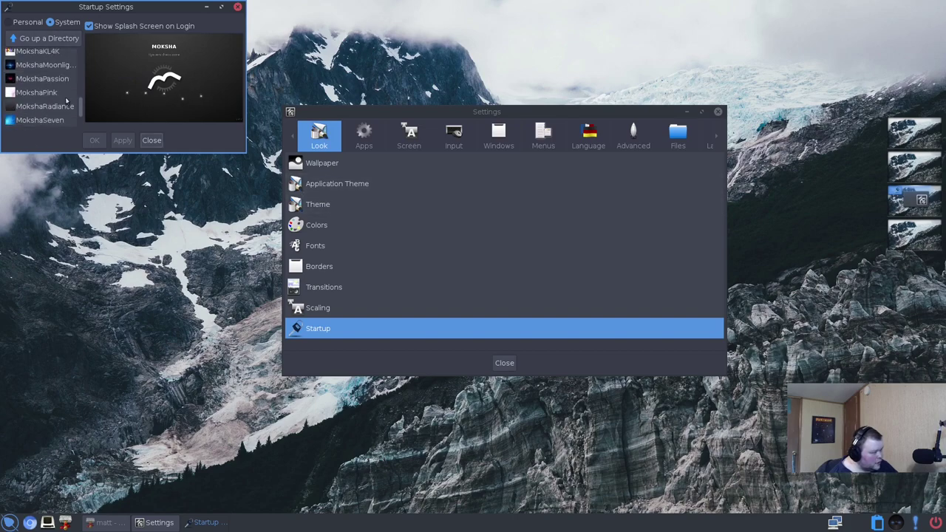
scroll(67, 101, "down", 1)
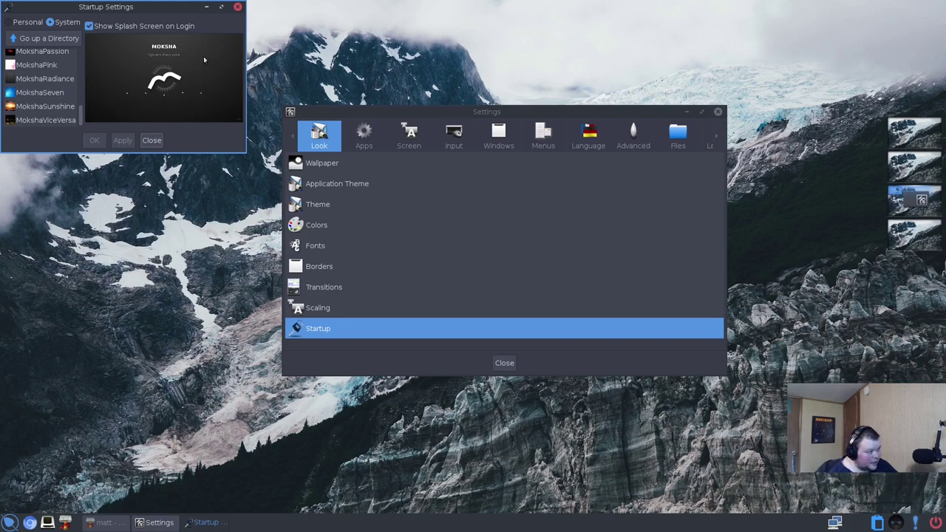
left_click(238, 7)
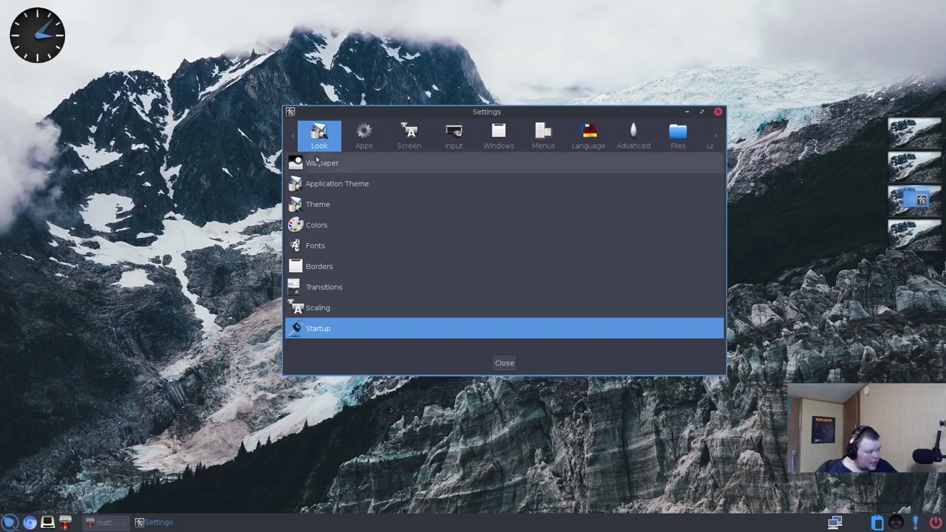
left_click(366, 137)
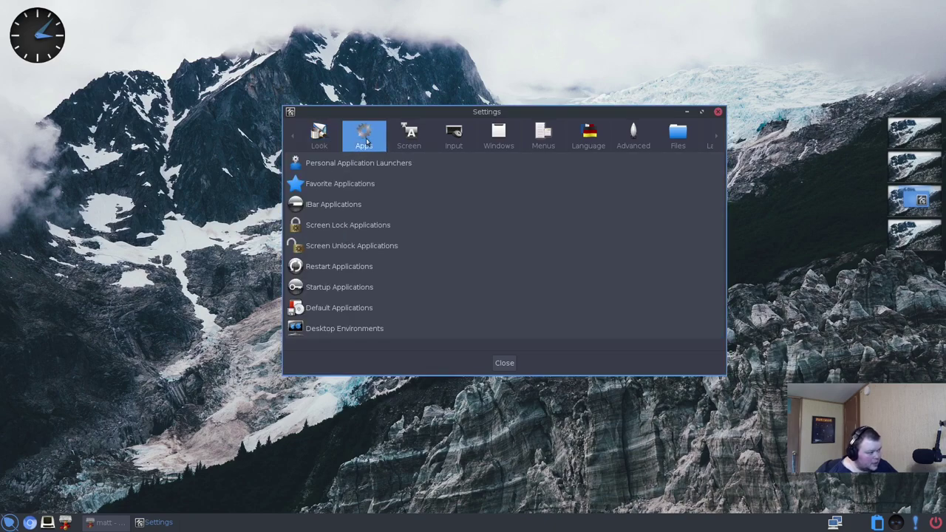
left_click(356, 211)
scroll(440, 244, "down", 2)
scroll(442, 247, "down", 5)
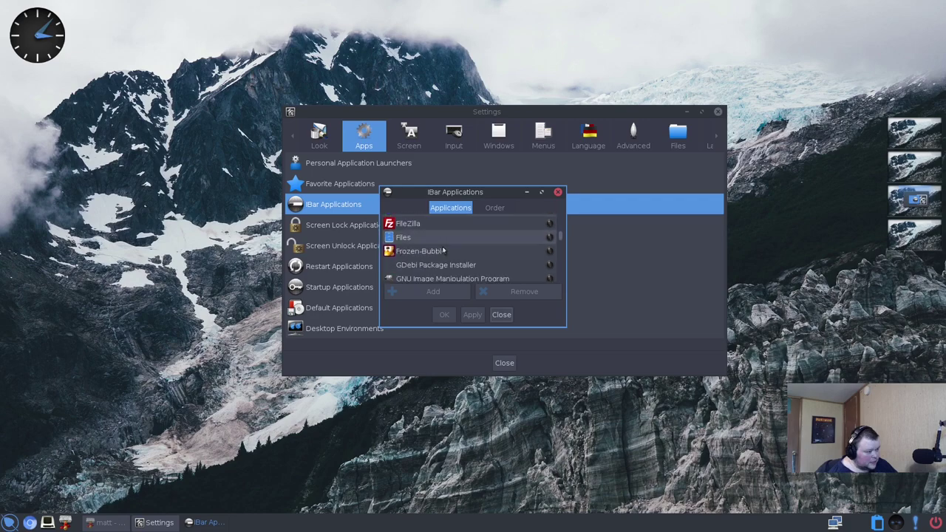
scroll(443, 251, "down", 3)
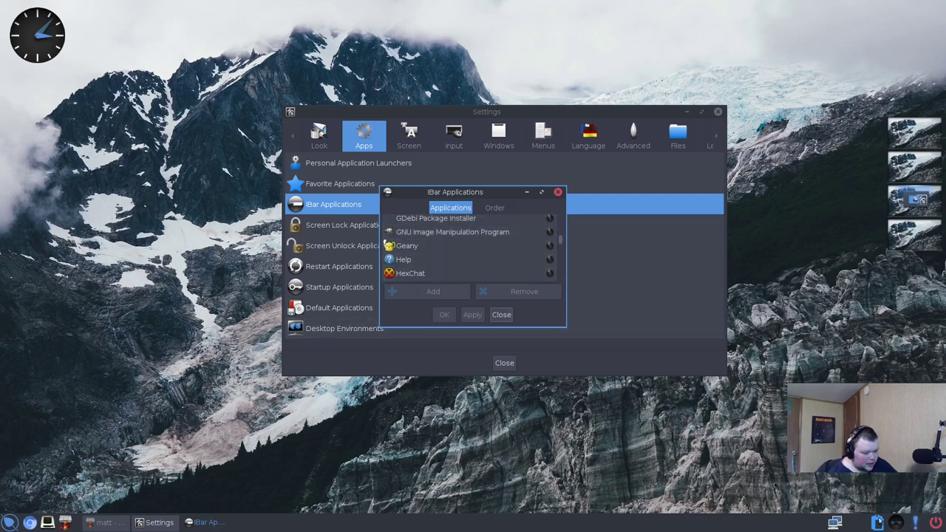
left_click(501, 314)
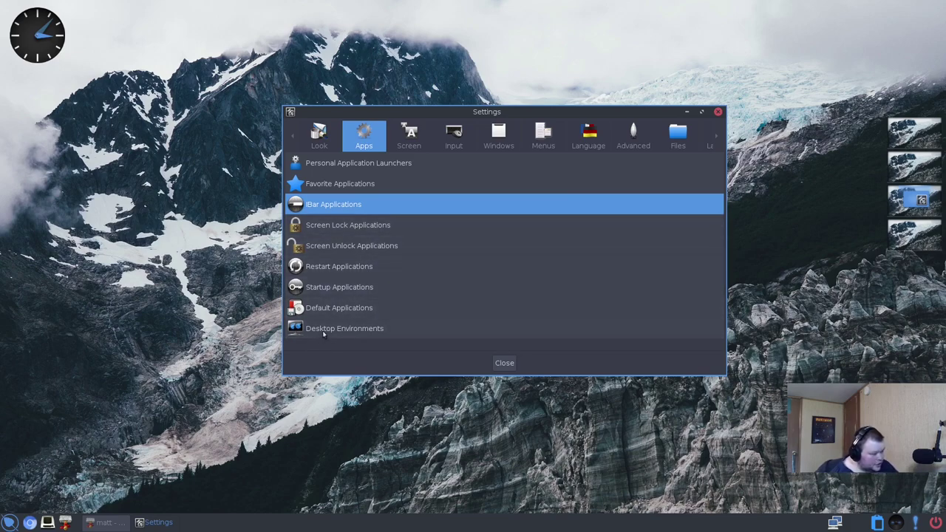
left_click(370, 328)
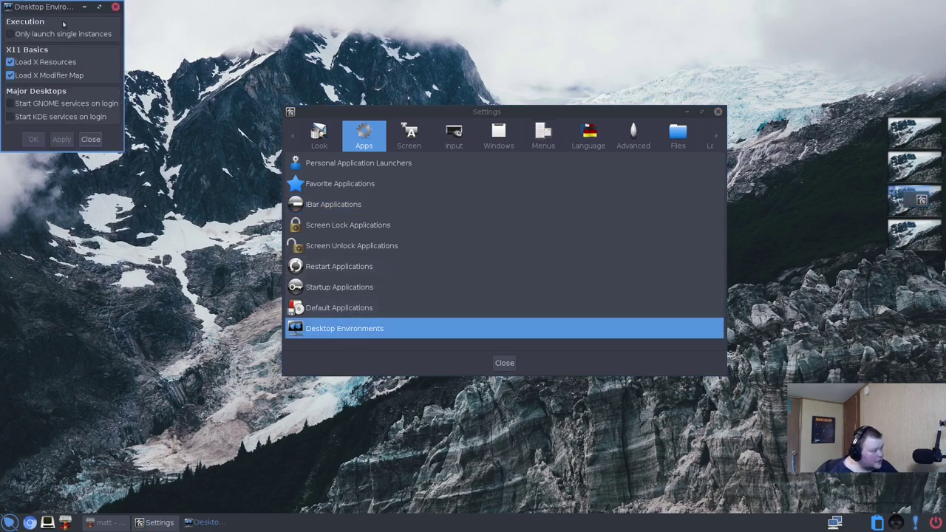
left_click_drag(57, 9, 278, 99)
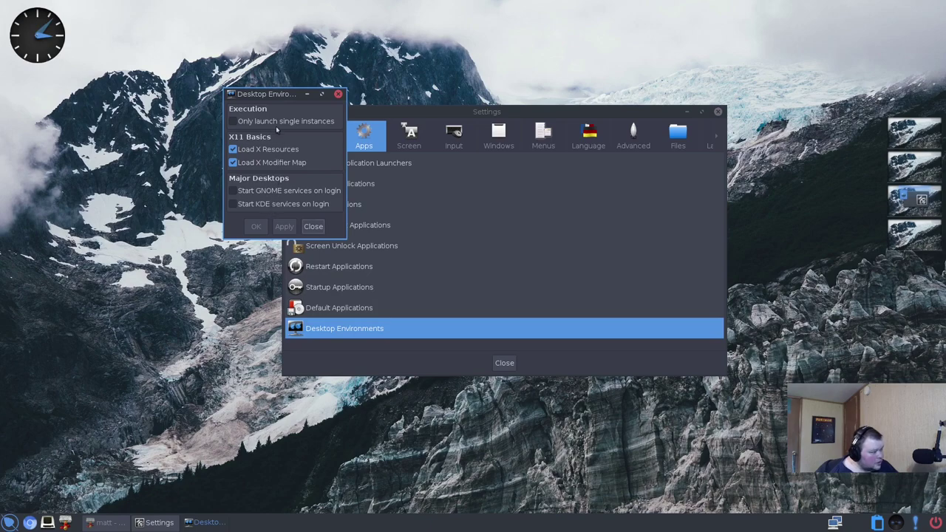
left_click(338, 94)
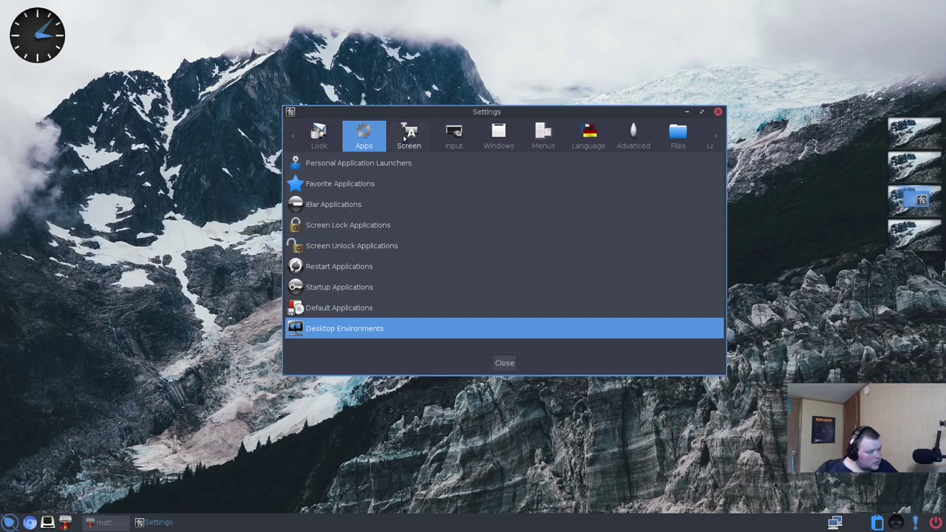
- Browse the Screen, Input, Windows and Menus categories in Settings
left_click(406, 139)
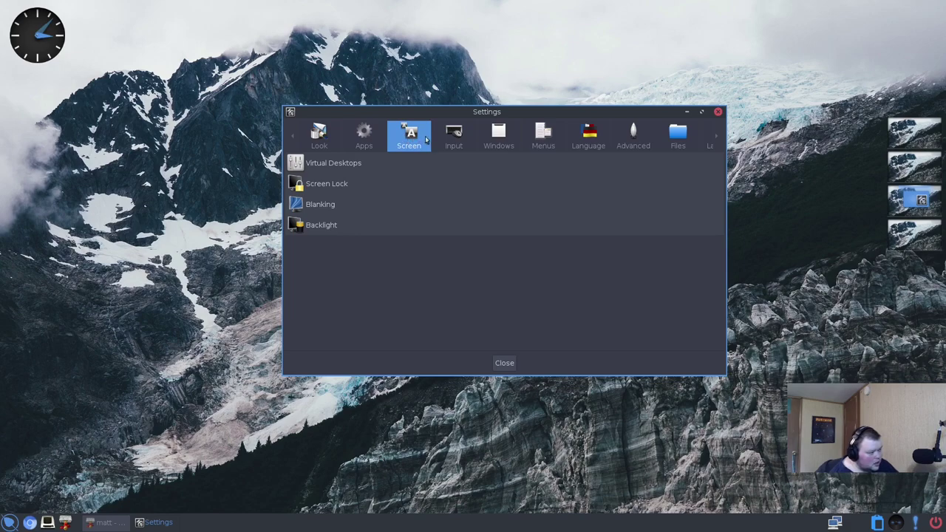
left_click(463, 136)
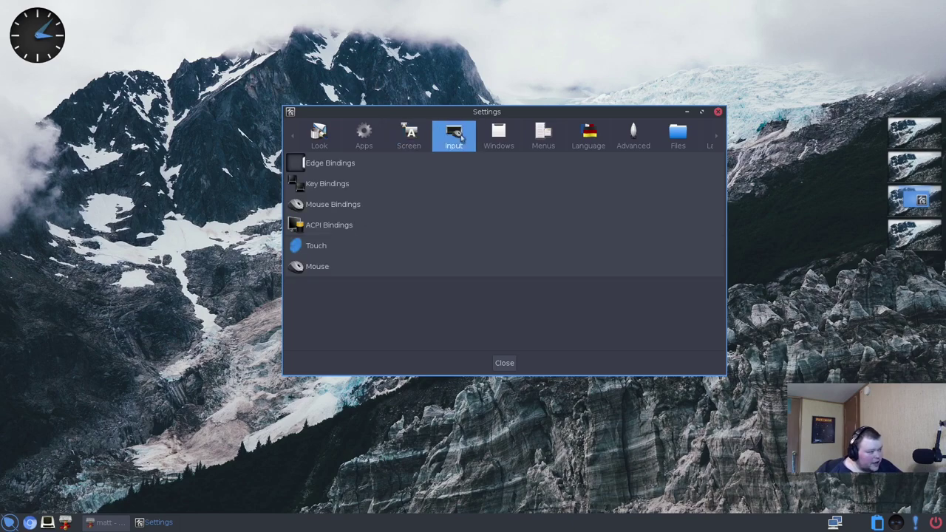
left_click(500, 141)
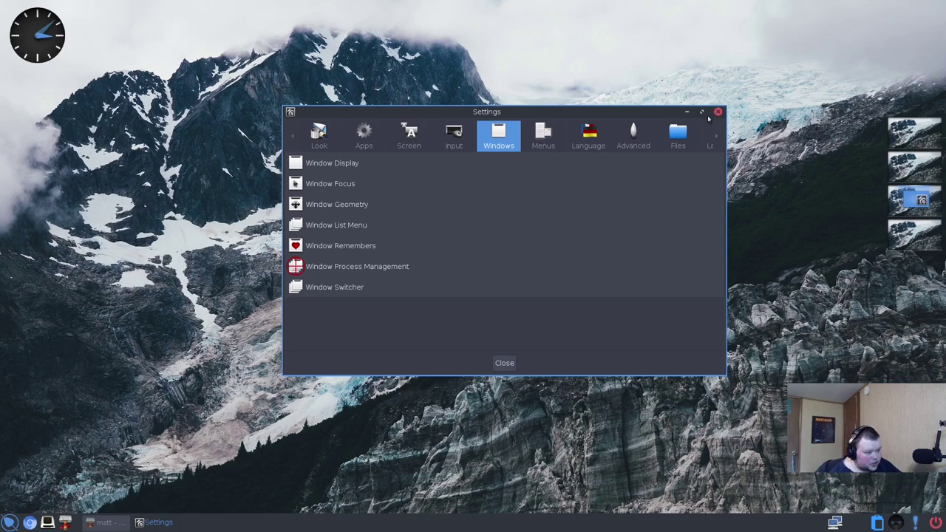
left_click(536, 141)
- Open Menu Settings, view its application and autoscroll options, then close it unchanged
left_click(314, 163)
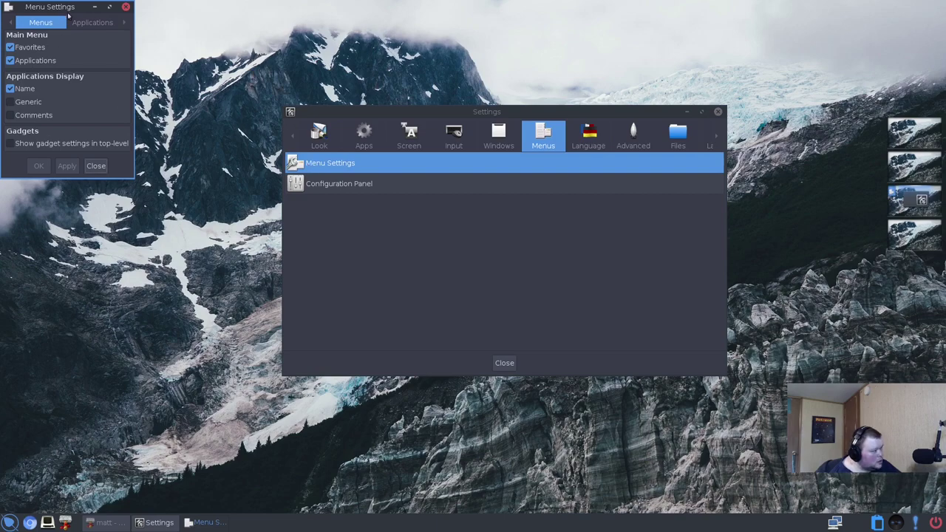
left_click_drag(77, 7, 271, 86)
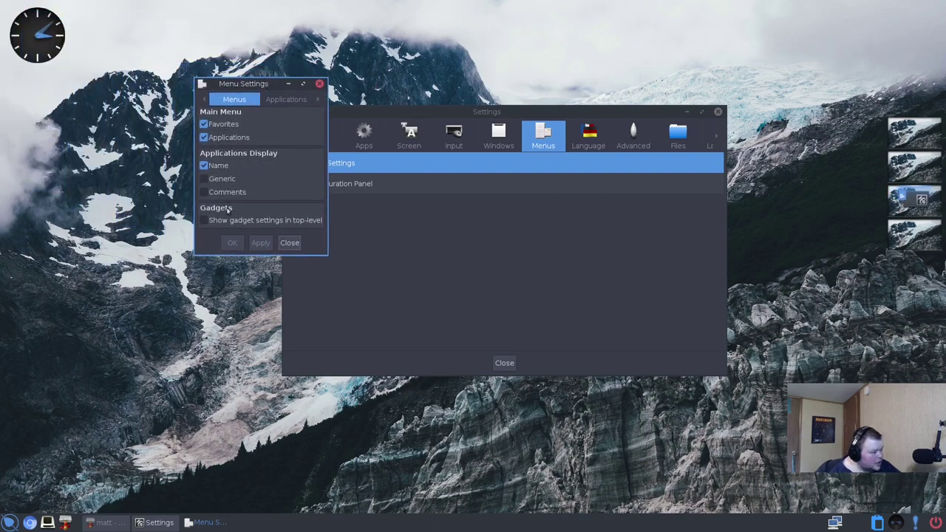
left_click(293, 104)
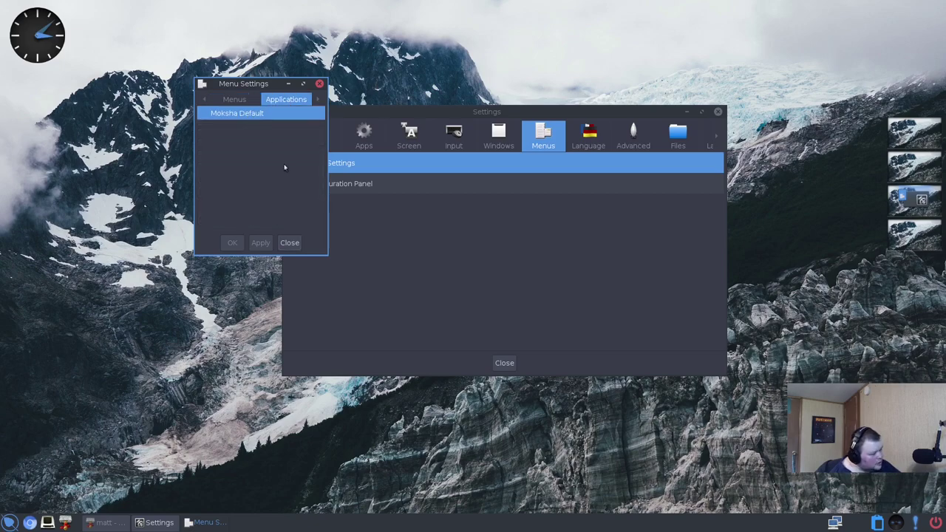
left_click(321, 100)
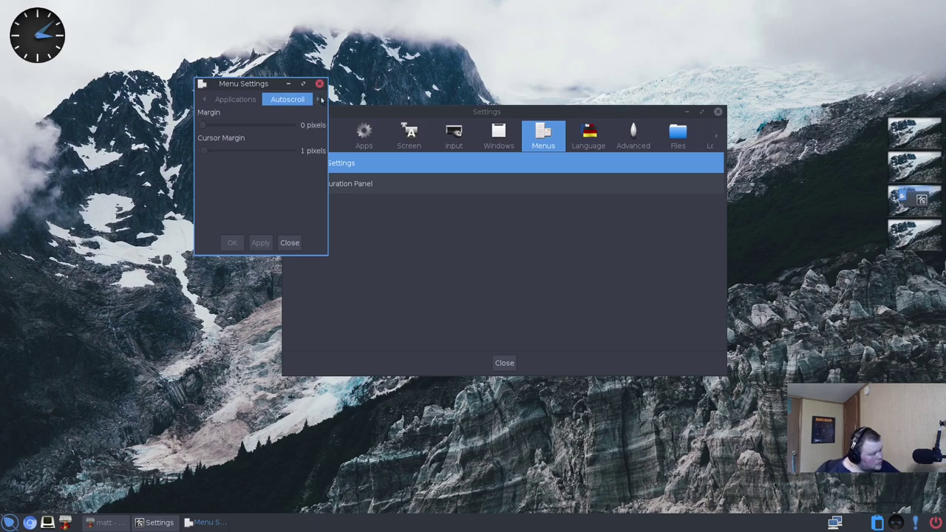
left_click(204, 100)
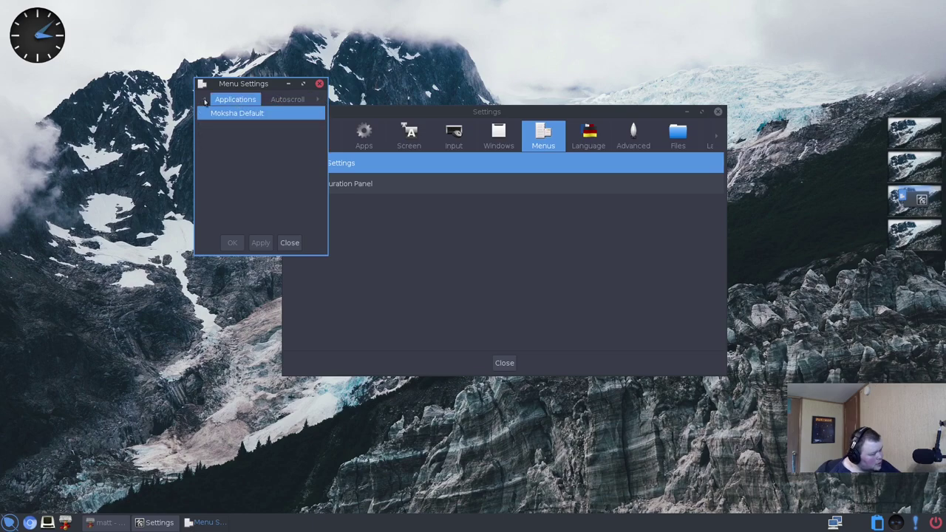
left_click(205, 100)
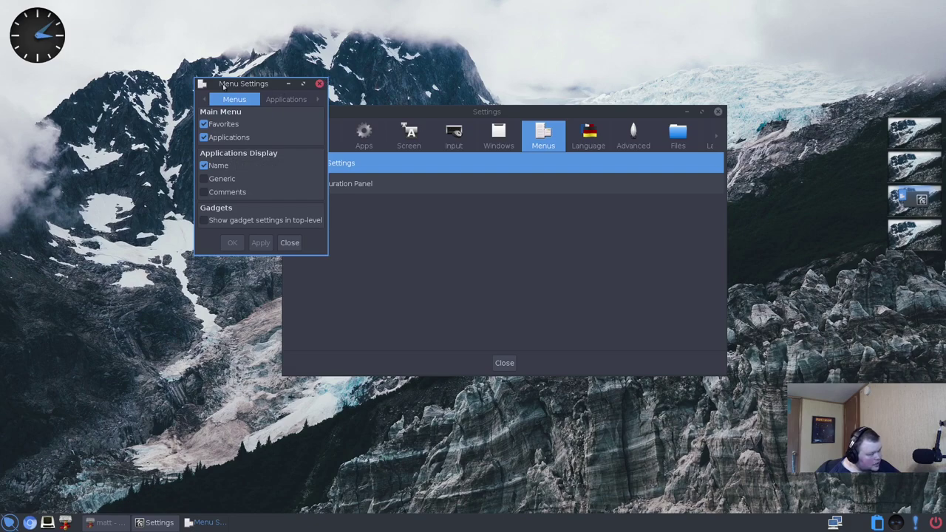
left_click(319, 84)
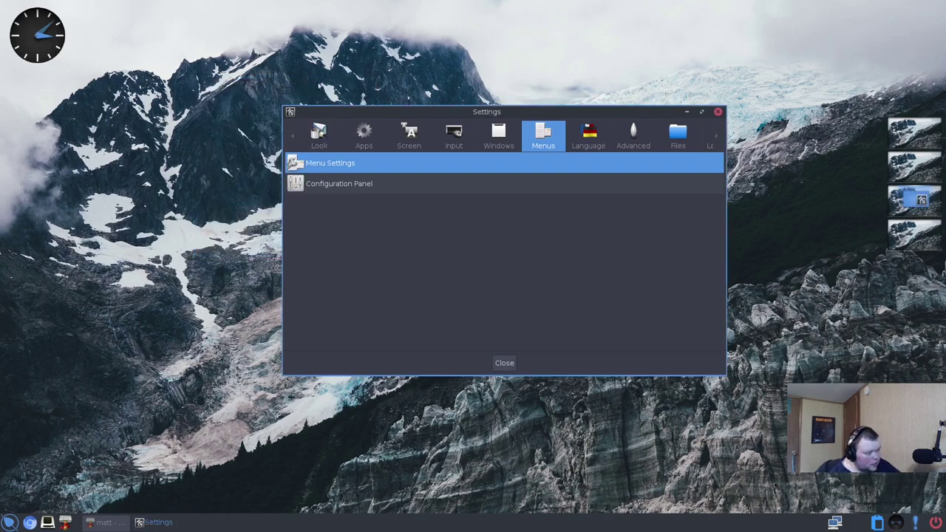
- Browse the Language and Advanced settings, opening and closing Environment Variables
left_click(585, 135)
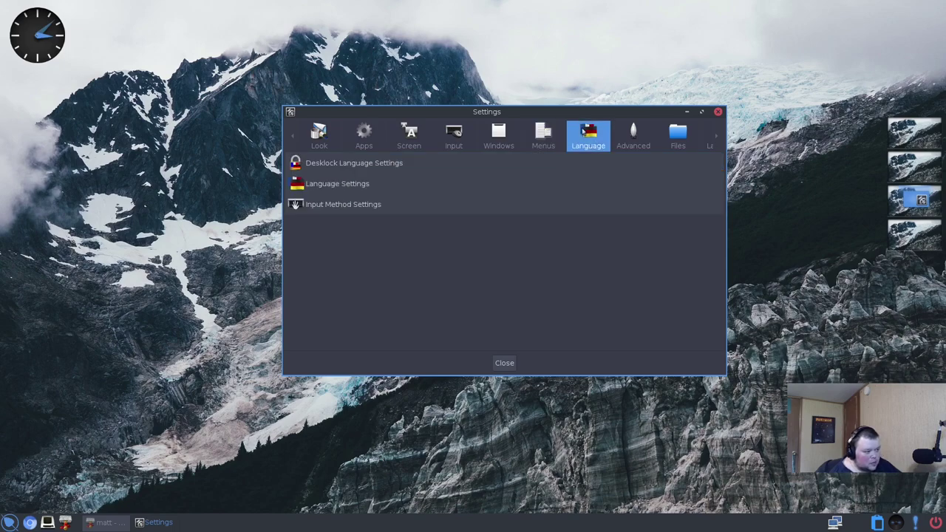
left_click(648, 147)
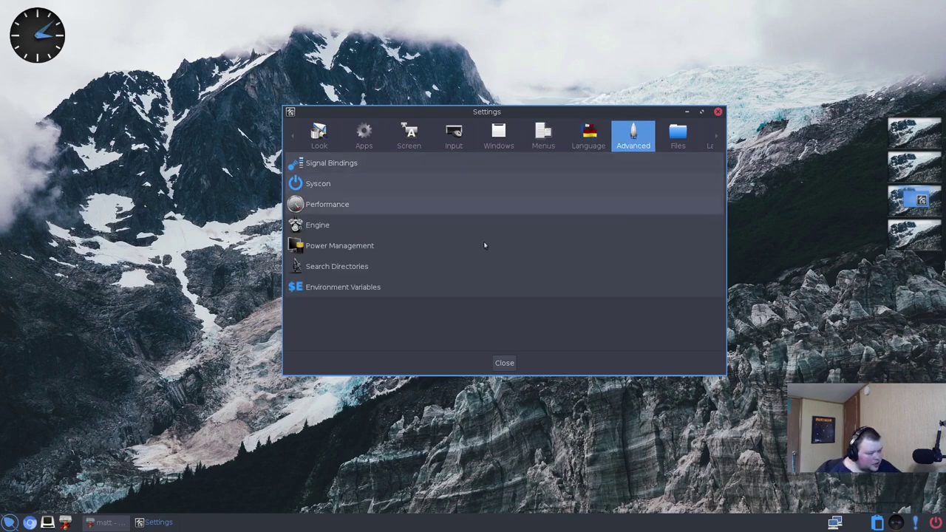
left_click(349, 290)
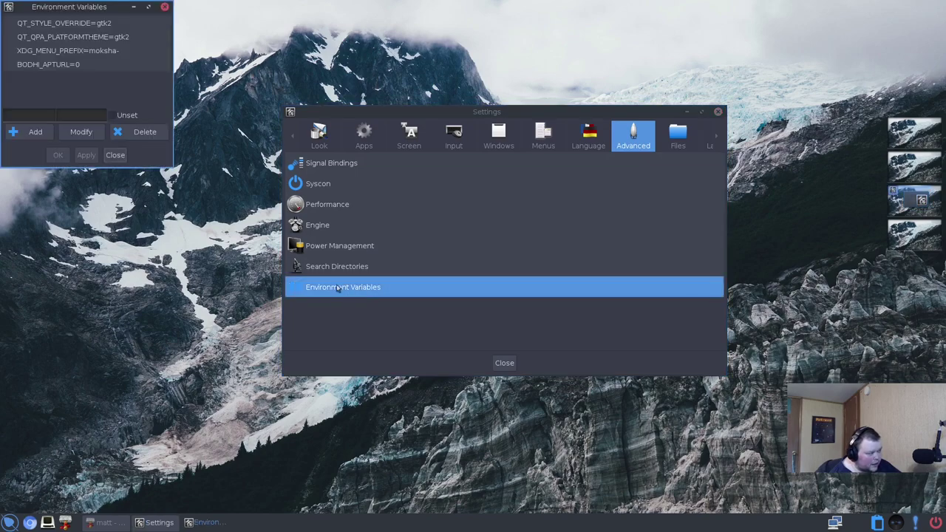
left_click(165, 7)
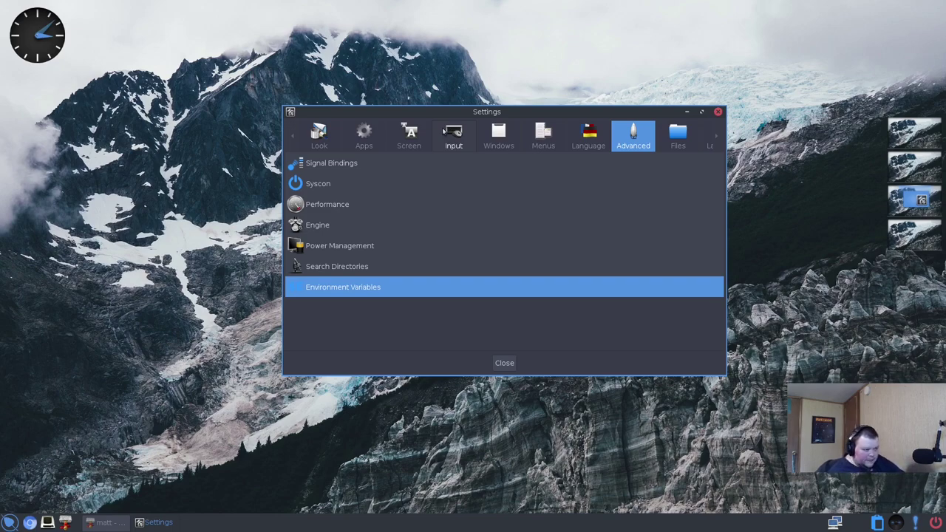
- Browse the Files and Launcher categories, then switch to the Screen category
left_click(681, 144)
left_click(719, 138)
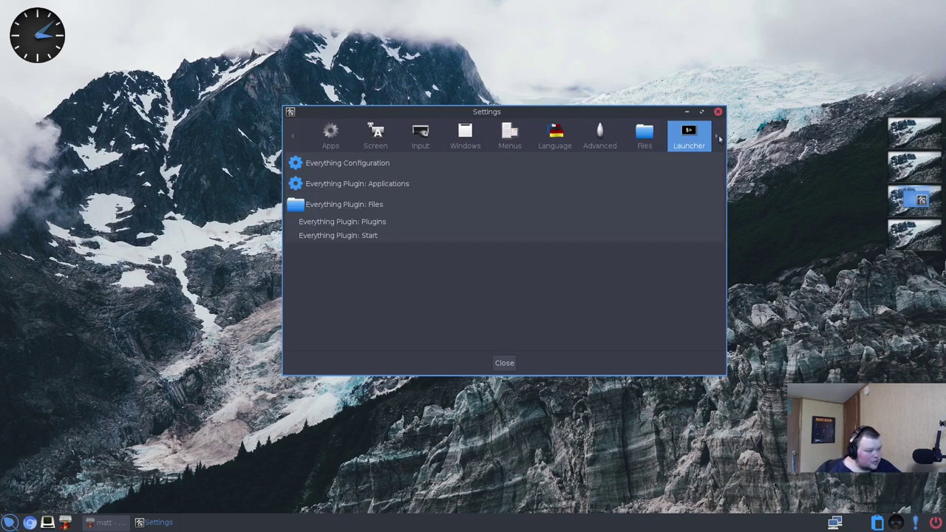
left_click(11, 523)
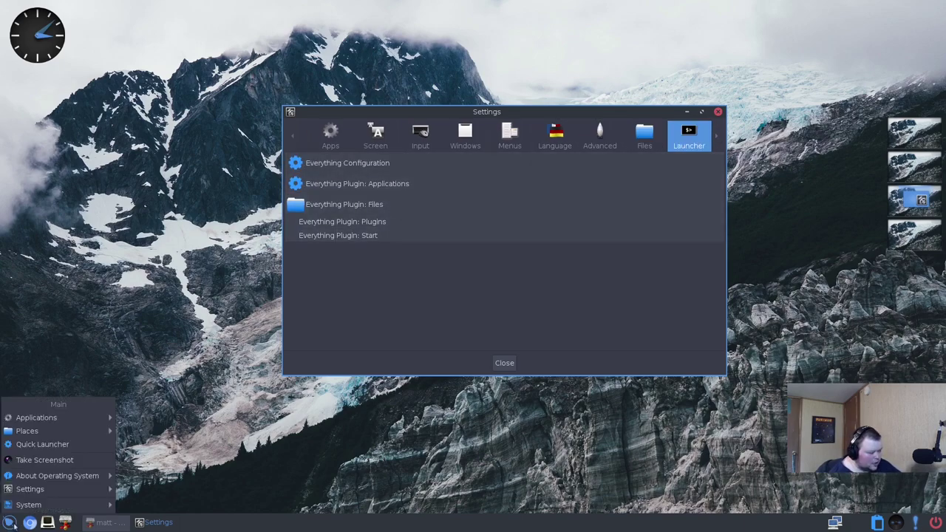
mouse_move(51, 434)
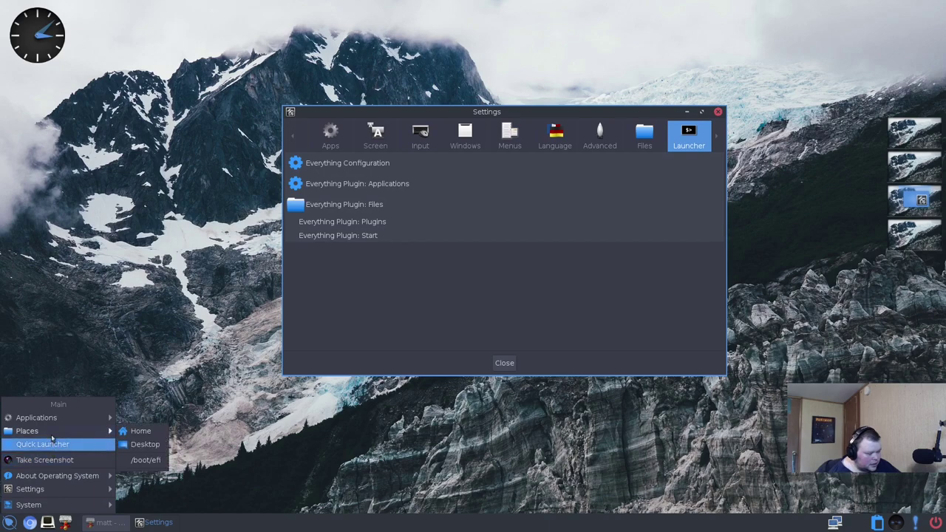
left_click(124, 309)
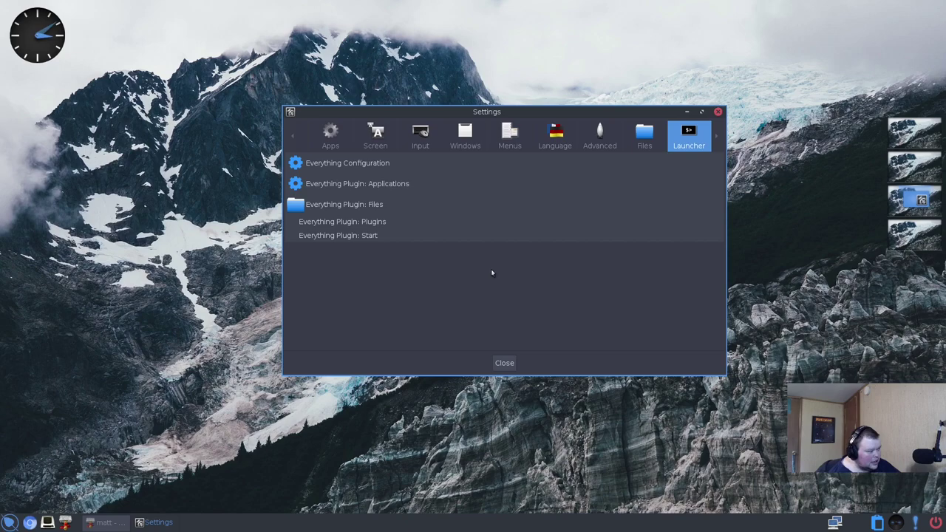
left_click(375, 136)
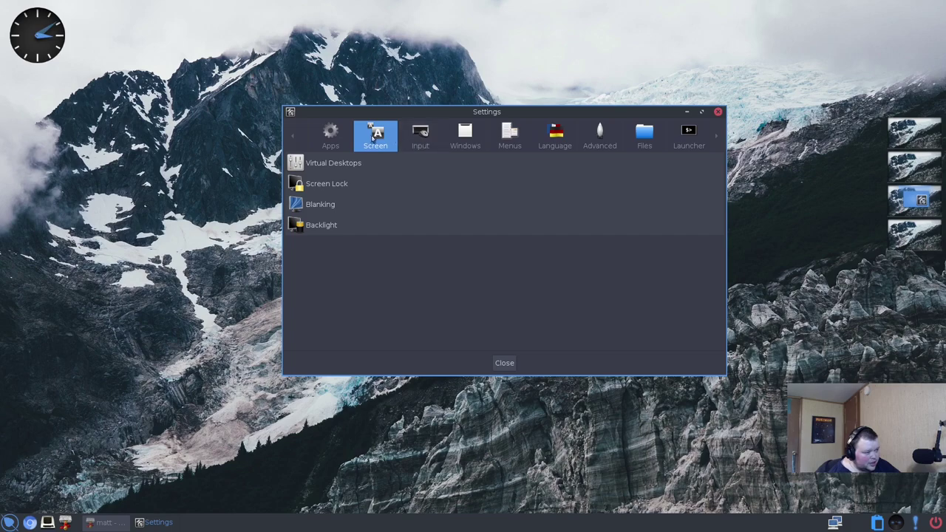
- Open the Blanking settings and close them unchanged, then browse the Apps and Look categories
left_click(320, 207)
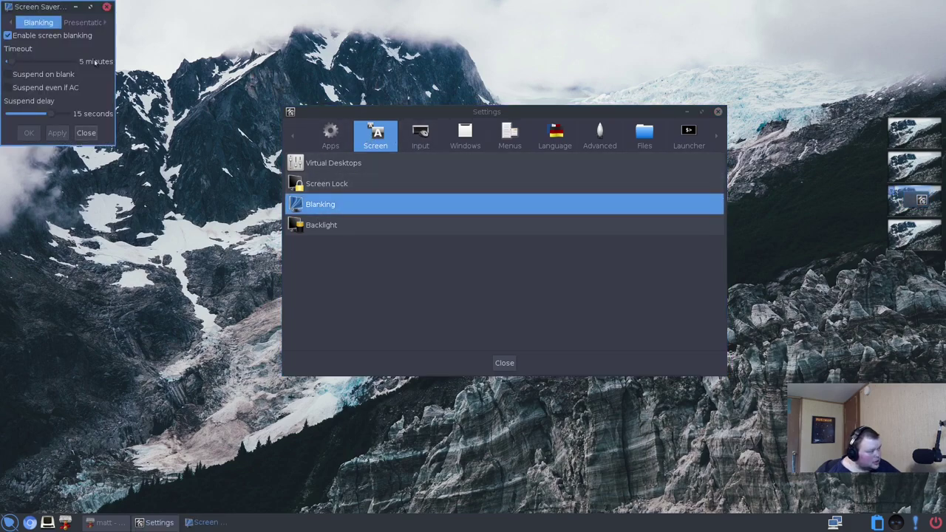
left_click_drag(48, 8, 150, 63)
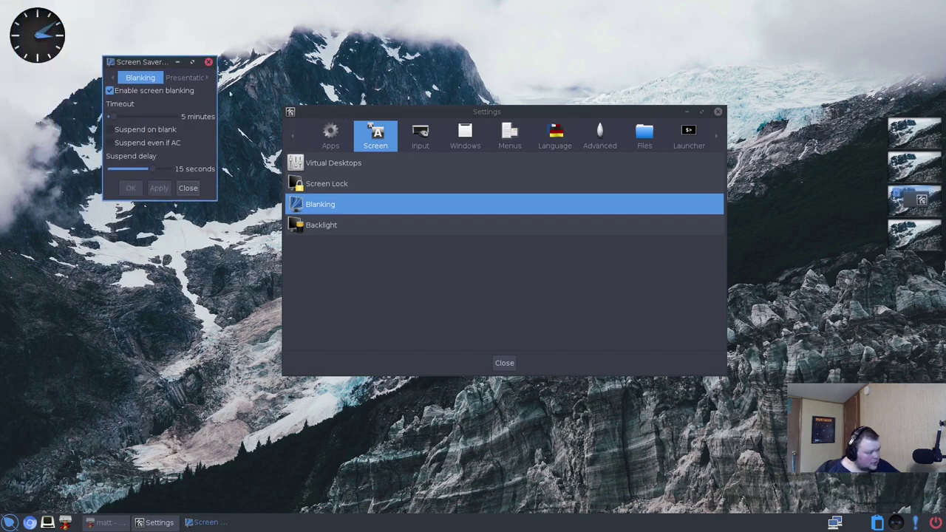
left_click(210, 62)
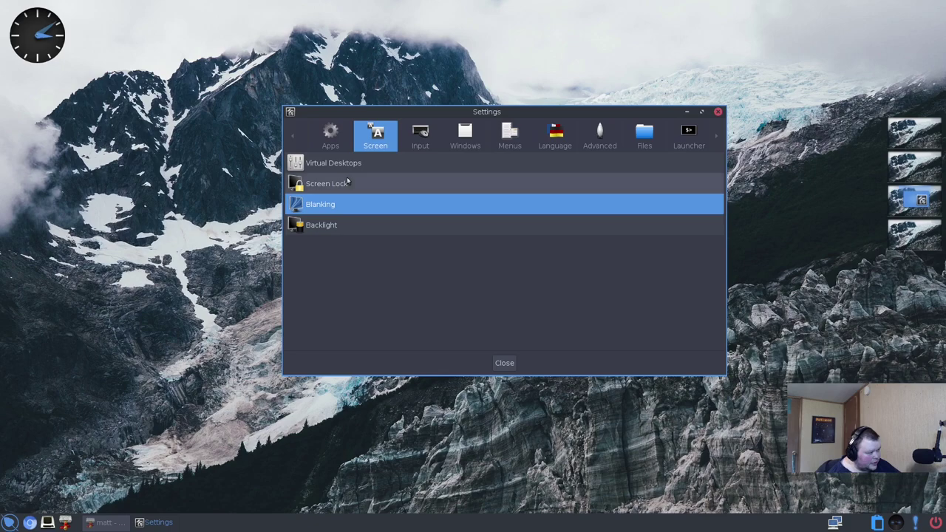
left_click(324, 133)
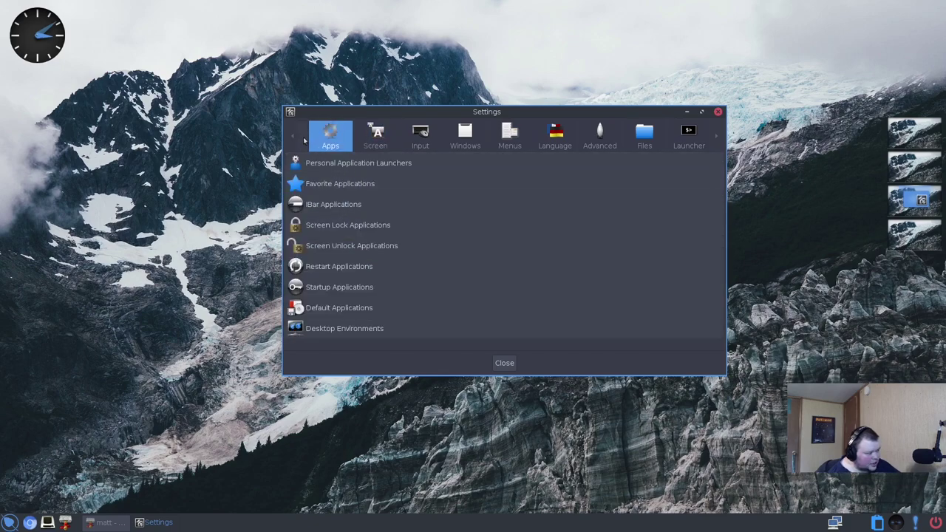
left_click(295, 140)
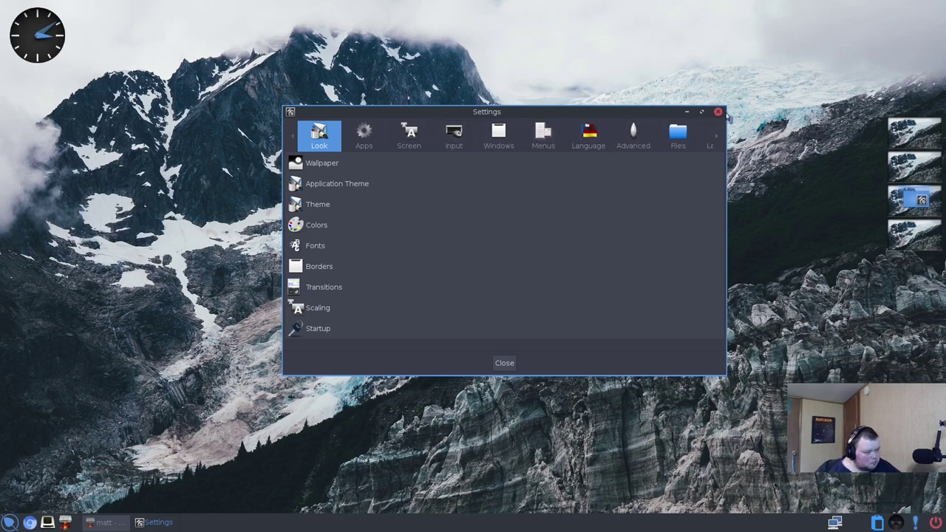
- Close the Settings window and open Start > Settings > Gadgets
left_click(717, 111)
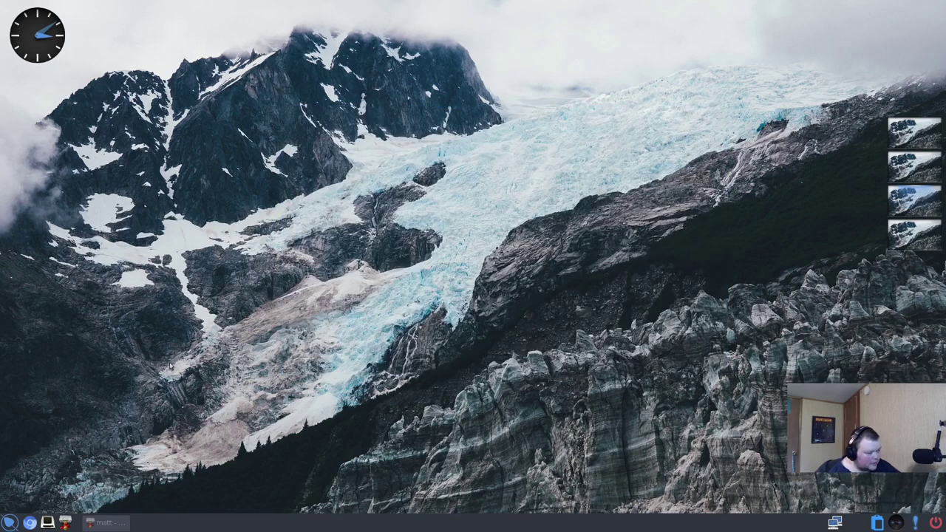
left_click(9, 523)
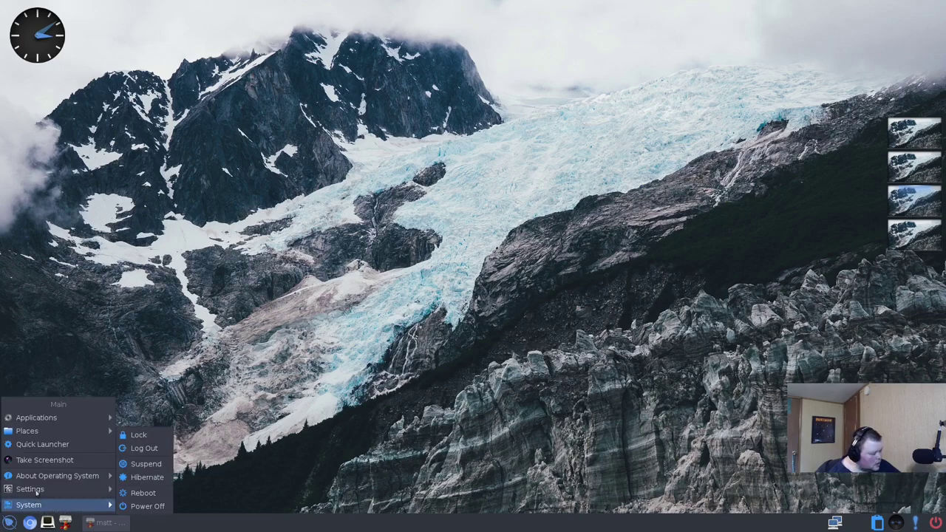
mouse_move(60, 431)
mouse_move(53, 492)
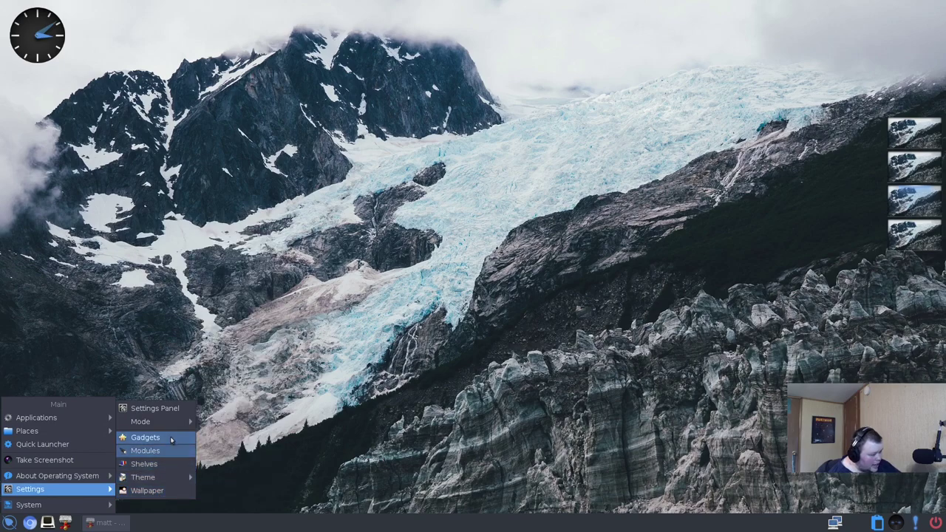
left_click(145, 437)
- Review the gadget background options and layers list, then close the Gadgets dialog
left_click(426, 82)
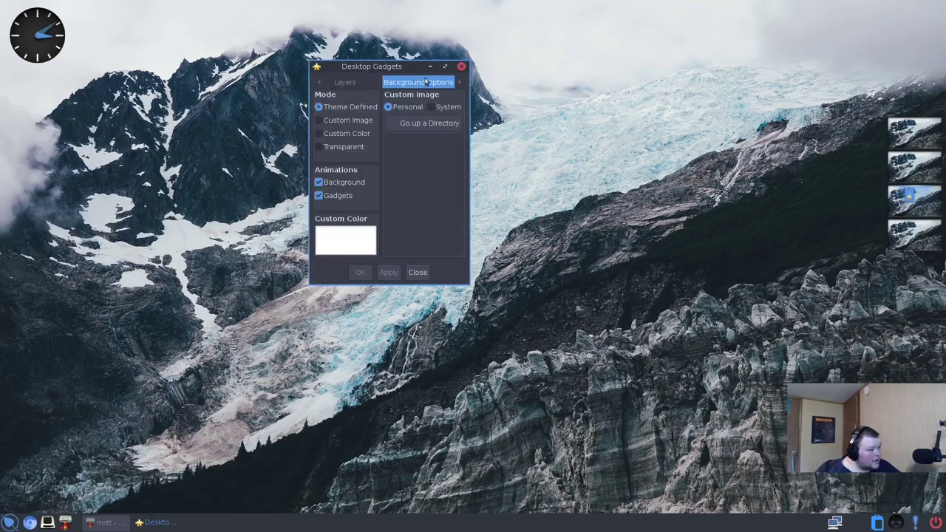
left_click(374, 84)
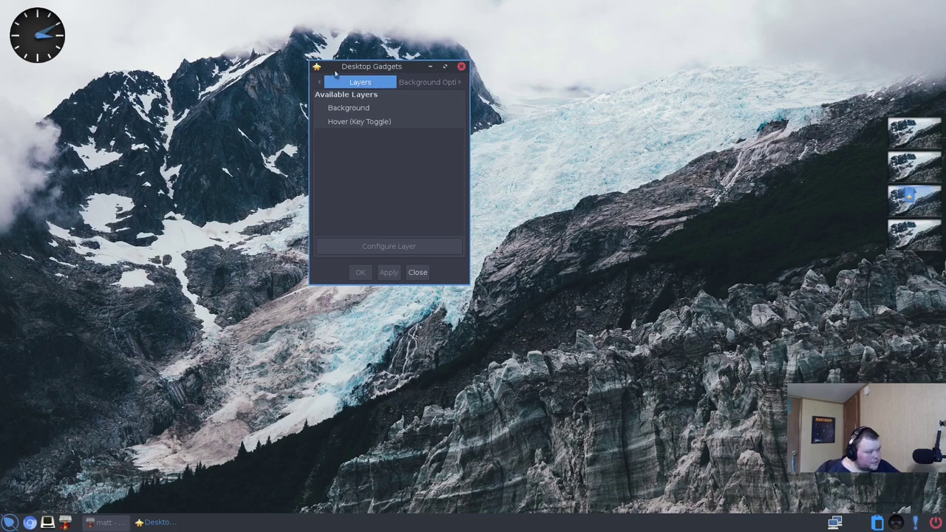
left_click(461, 67)
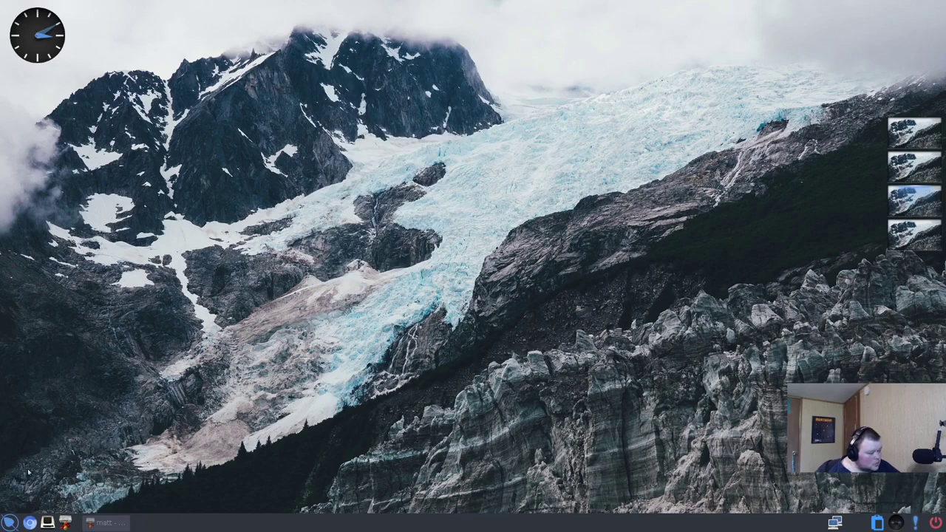
left_click(9, 522)
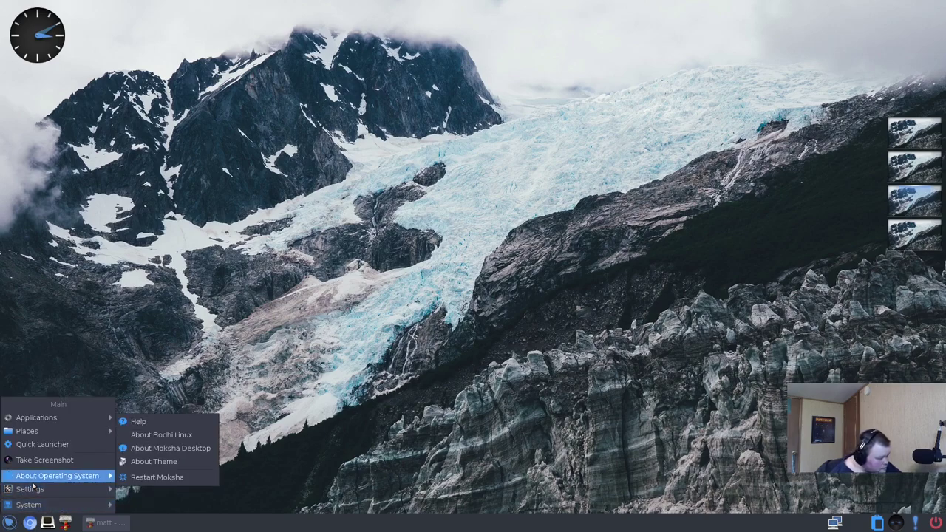
- Open Module Settings and load the Alarm and Backlight modules
mouse_move(35, 494)
left_click(146, 451)
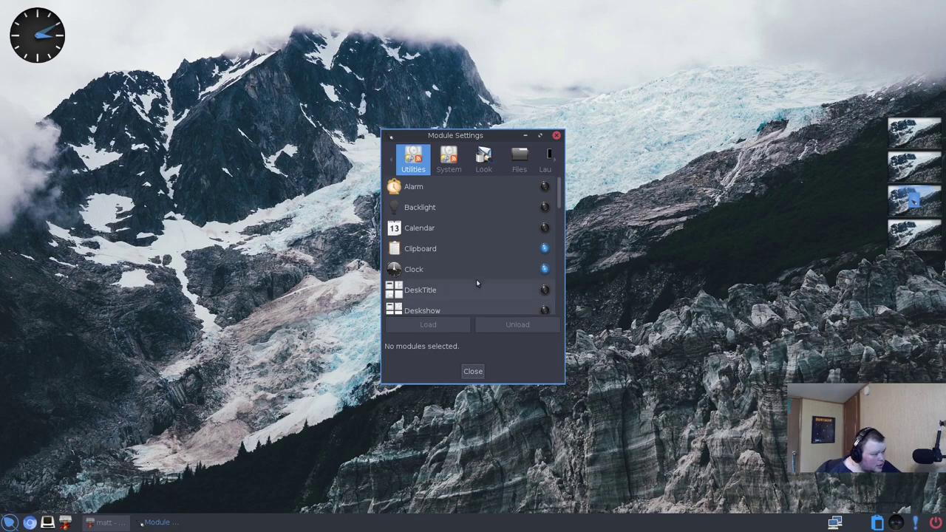
left_click(544, 189)
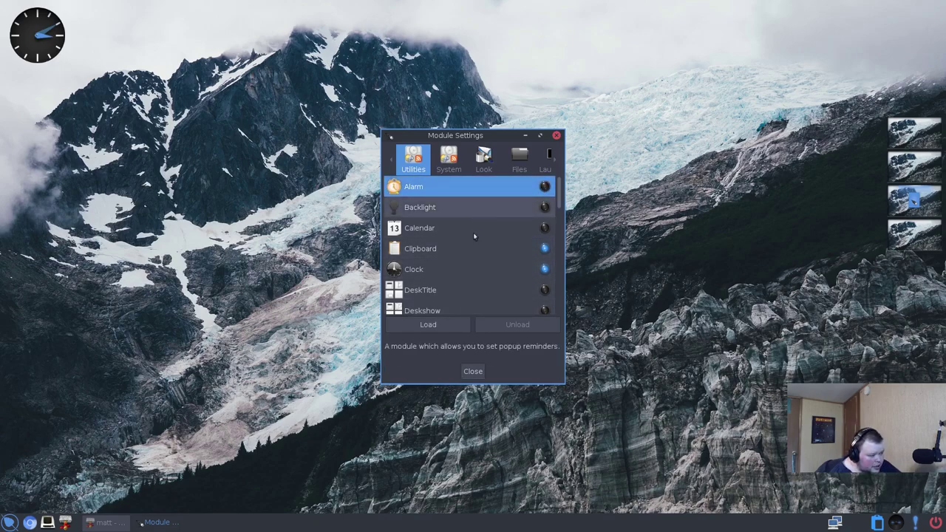
left_click(441, 325)
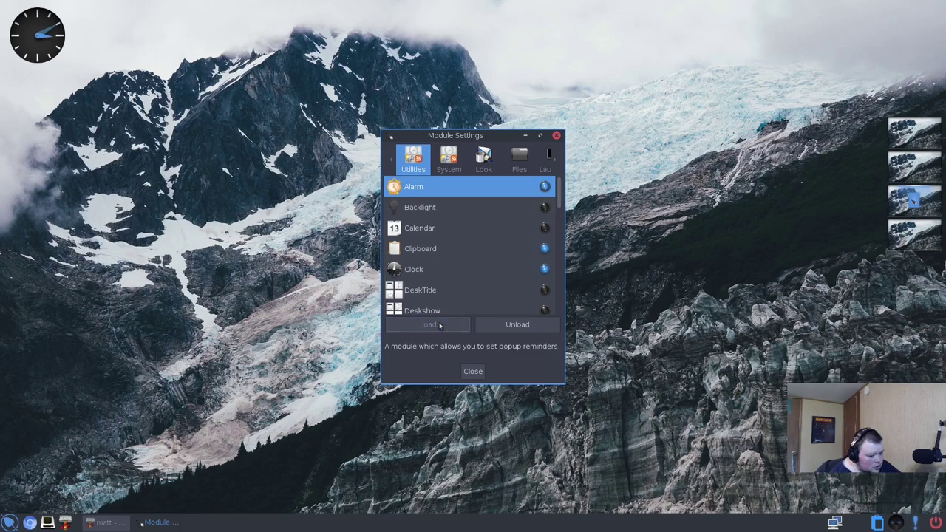
left_click(492, 210)
left_click(429, 327)
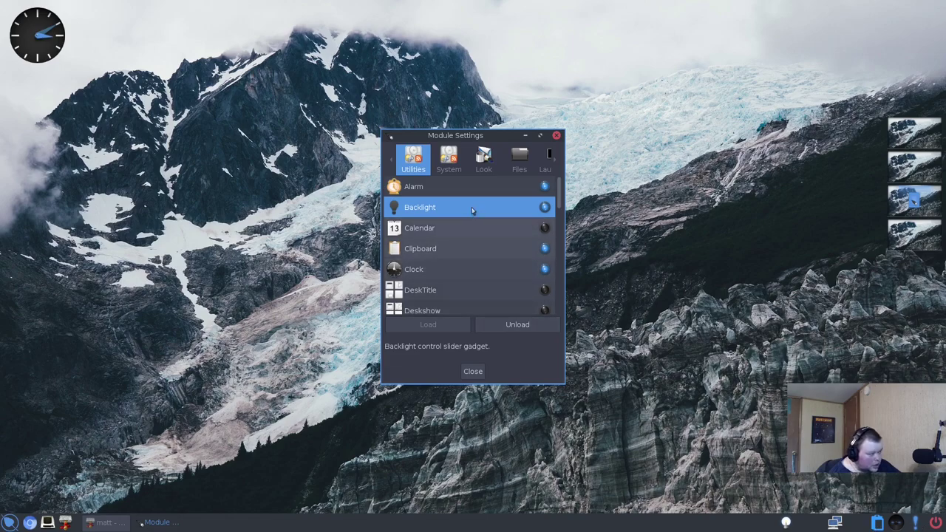
- Browse the System, Look, Launcher and Files module categories
left_click(452, 161)
left_click(484, 159)
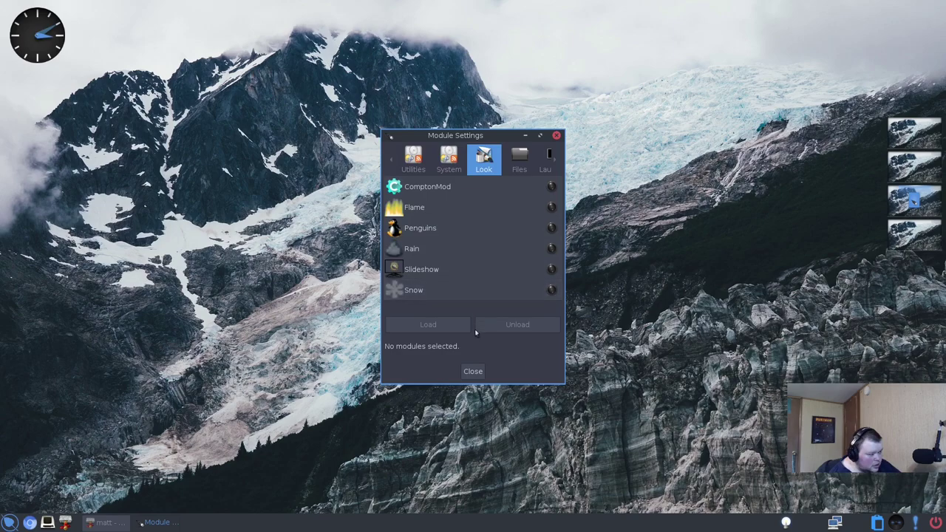
left_click(550, 158)
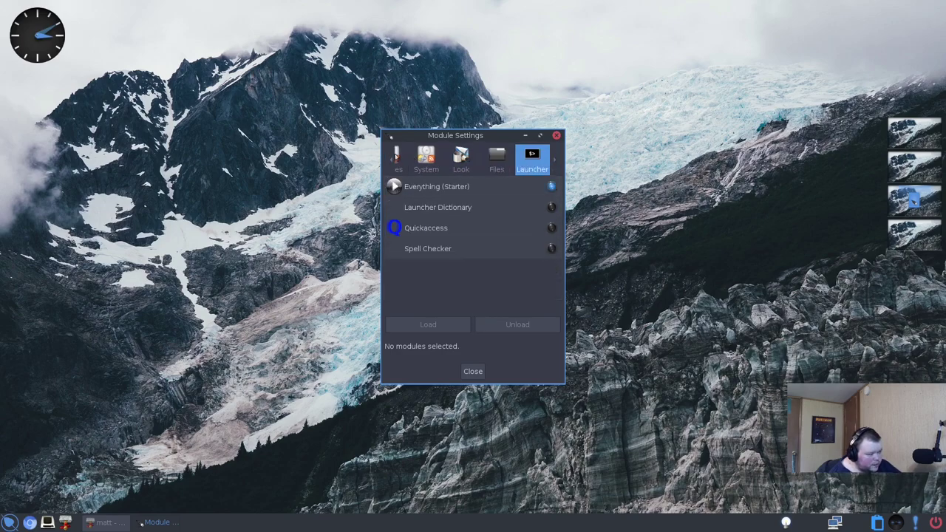
left_click(396, 157)
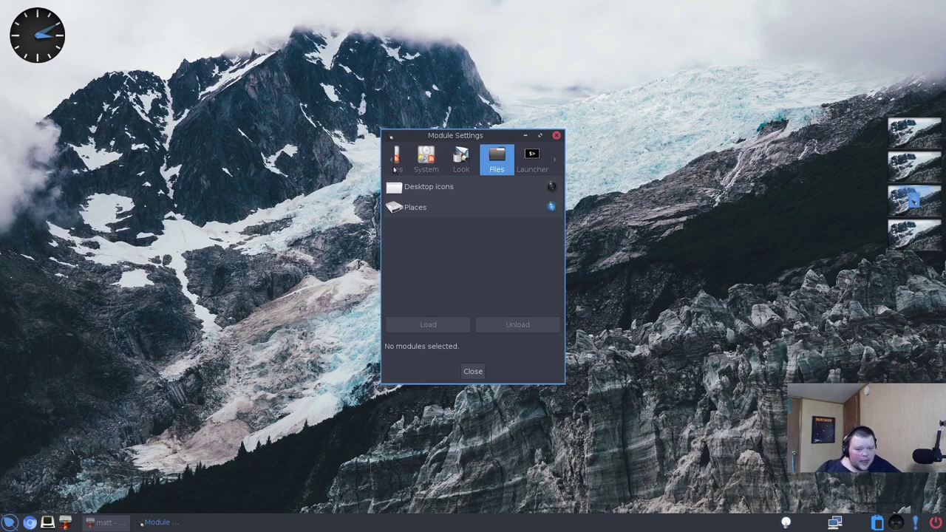